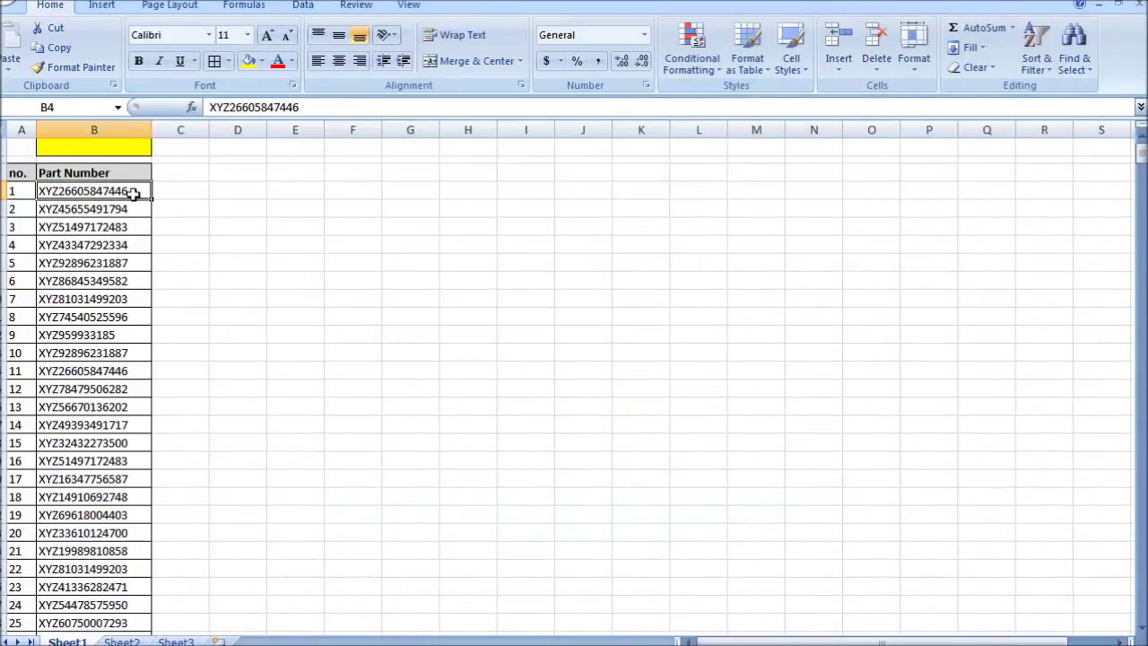
# Start a new conditional formatting rule for cell B4 that uses a formula to determine which cells to format
pyautogui.click(691, 56)
pyautogui.moveTo(743, 321)
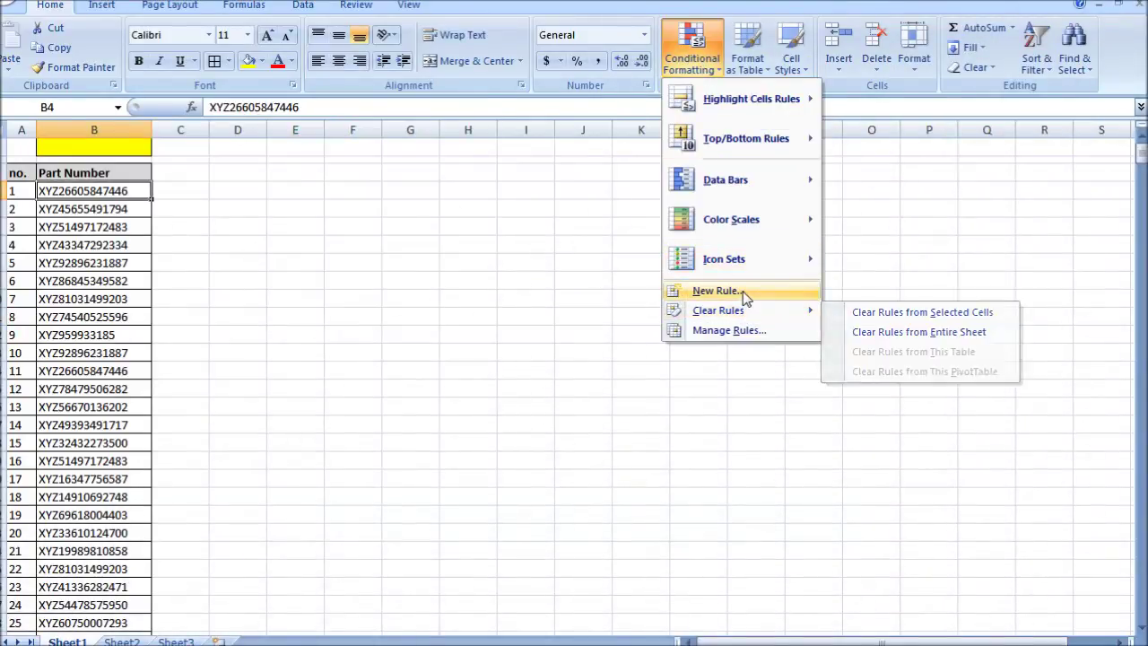
pyautogui.click(719, 290)
pyautogui.click(324, 273)
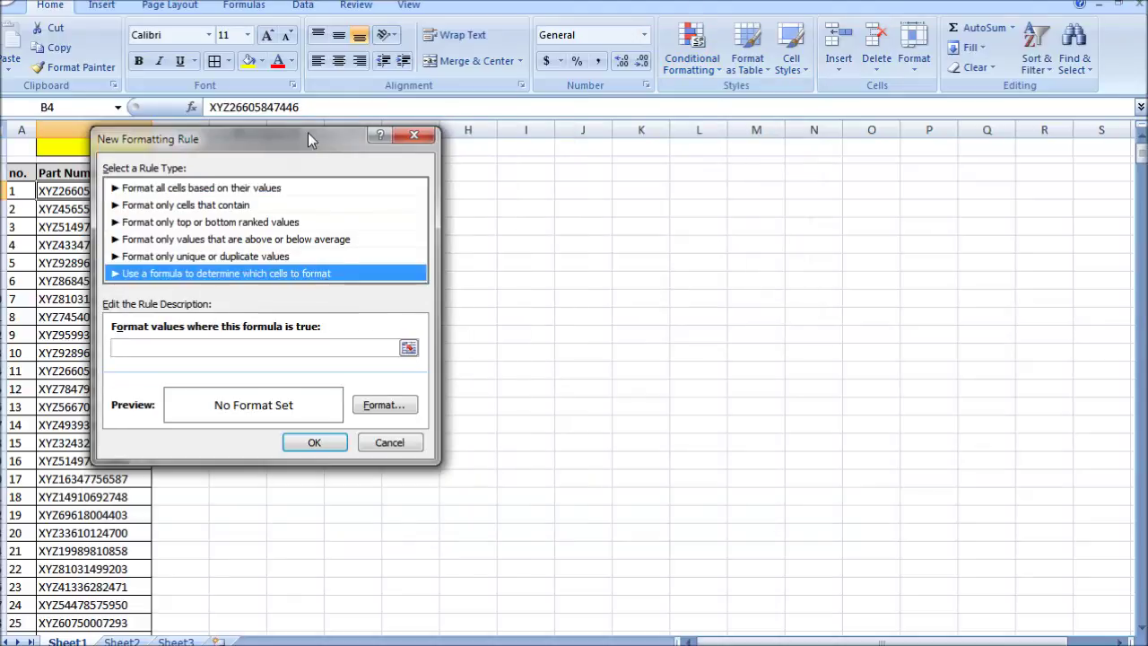
pyautogui.moveTo(308, 139); pyautogui.dragTo(589, 220)
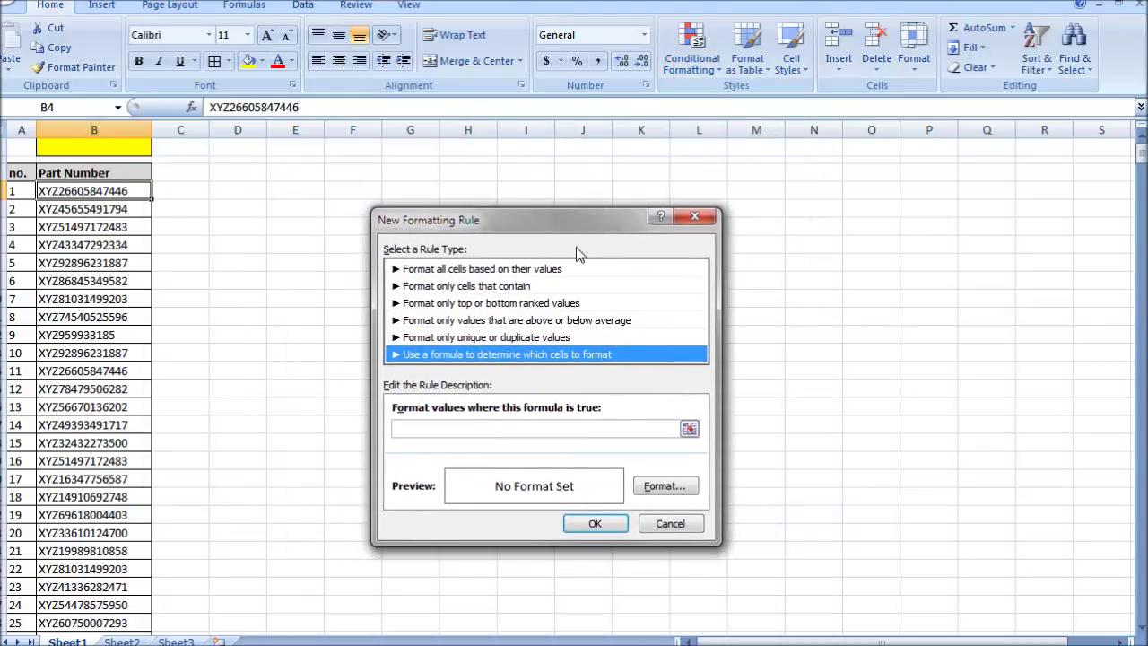
# Enter the rule formula =B4=$B$1, with a relative reference to B4 and an absolute reference to B1
pyautogui.click(434, 427)
pyautogui.write('=')
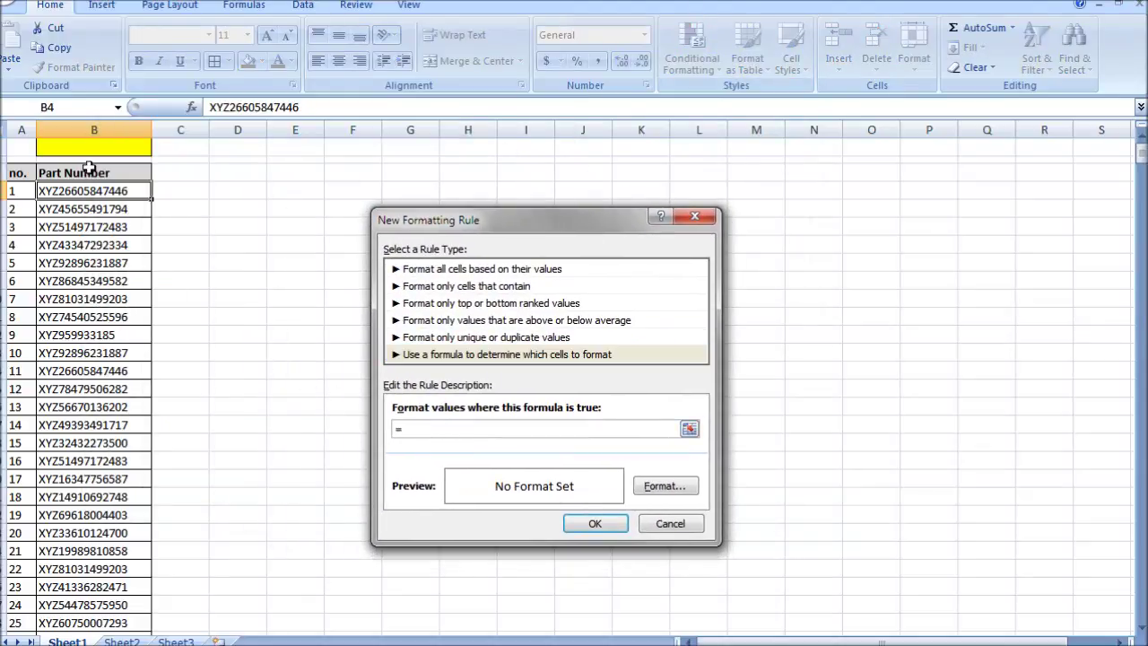
pyautogui.click(82, 191)
pyautogui.write('=')
pyautogui.click(103, 153)
pyautogui.press('F4')
pyautogui.press('F4')
pyautogui.press('F4')
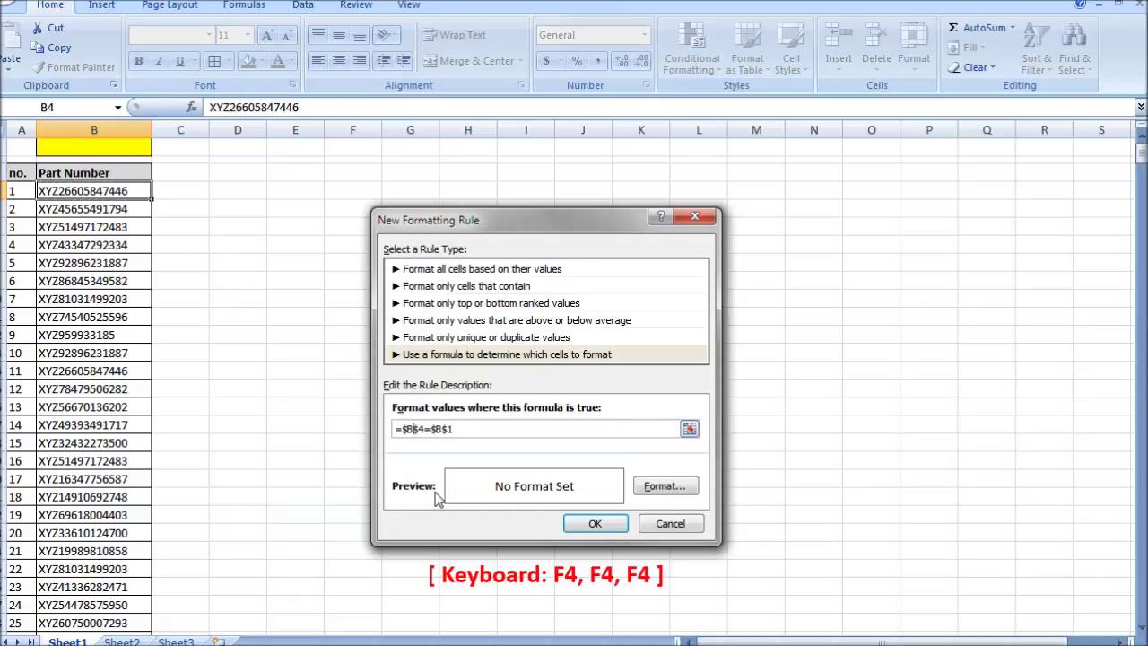
pyautogui.press('F4')
pyautogui.press('F4')
pyautogui.press('F4')
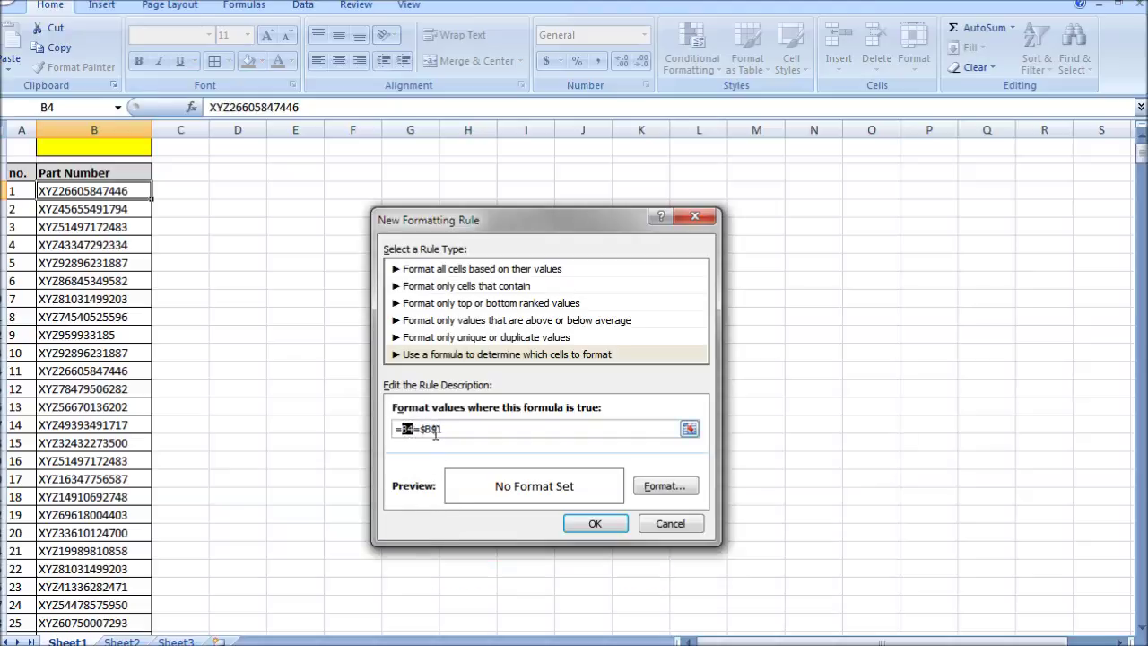
# Give the rule a yellow background fill and apply it to the cell
pyautogui.click(666, 487)
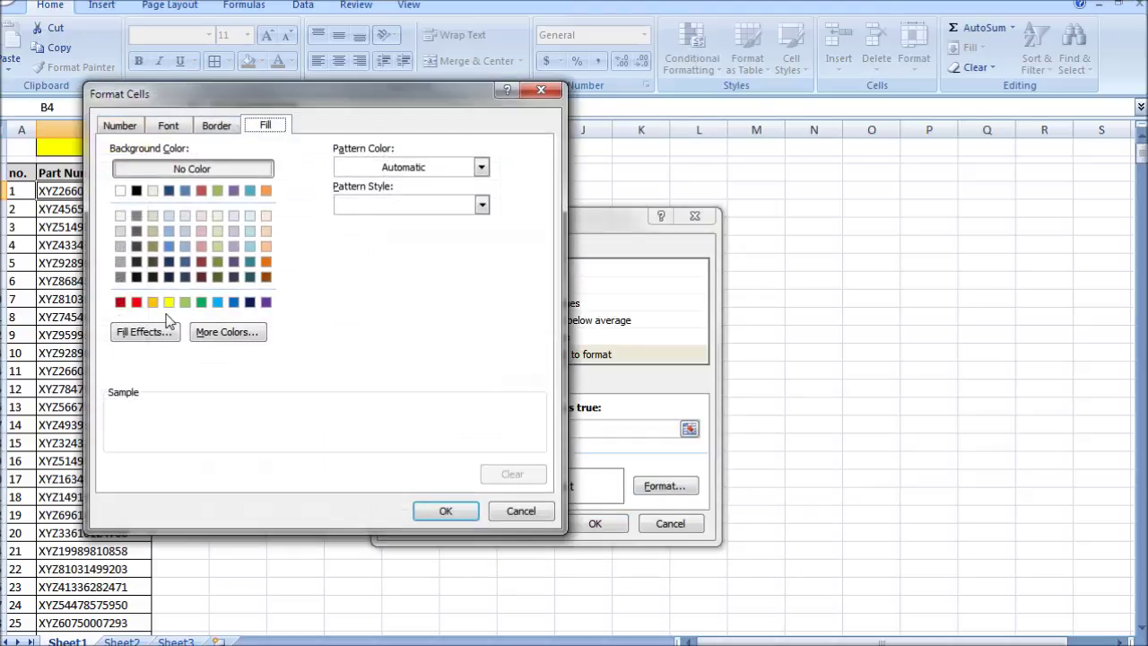
pyautogui.click(169, 301)
pyautogui.click(446, 510)
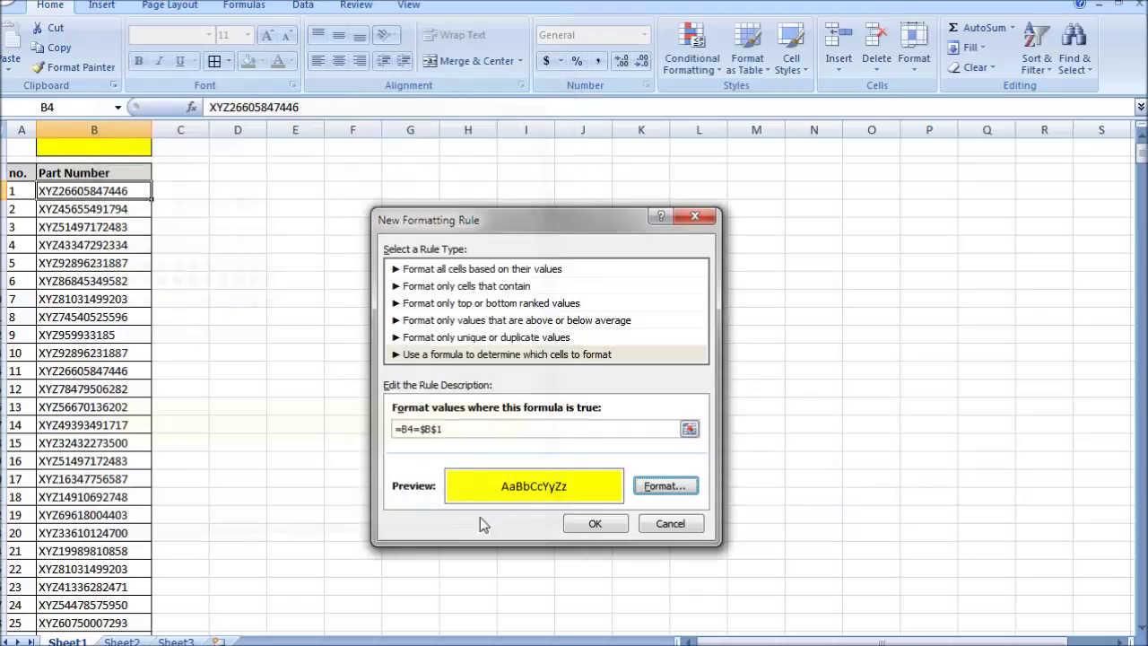
pyautogui.click(596, 524)
# Copy B4 and paste only its formats onto all part numbers down to the end of column B
pyautogui.hotkey('ctrl', 'c')
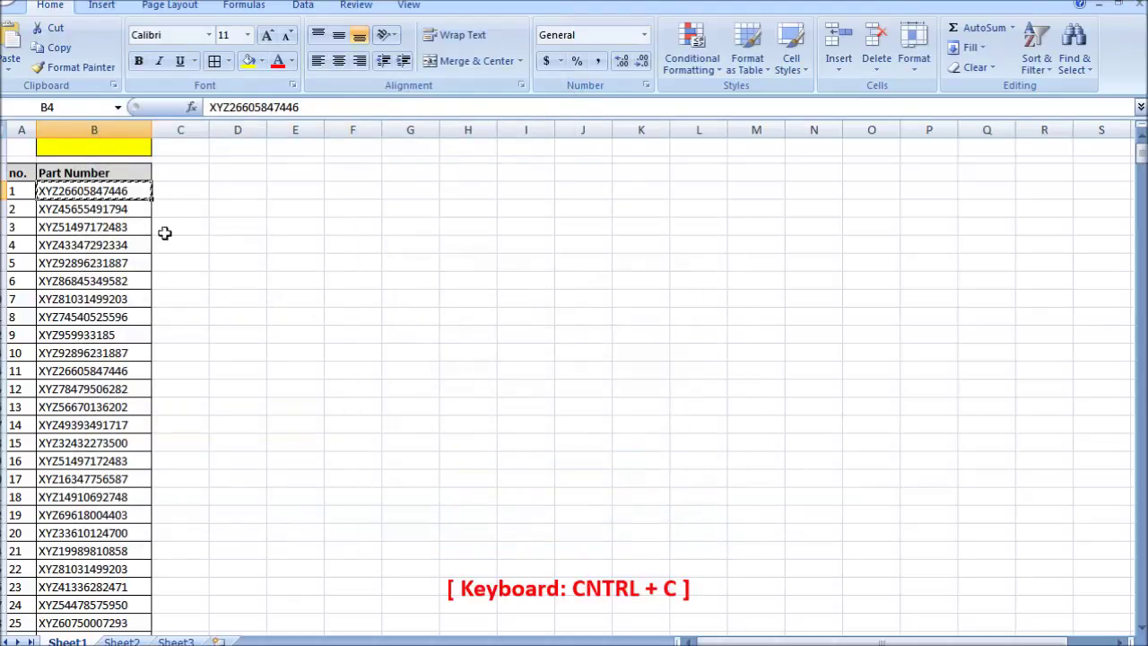
pyautogui.hotkey('ctrl', 'shift', 'Down')
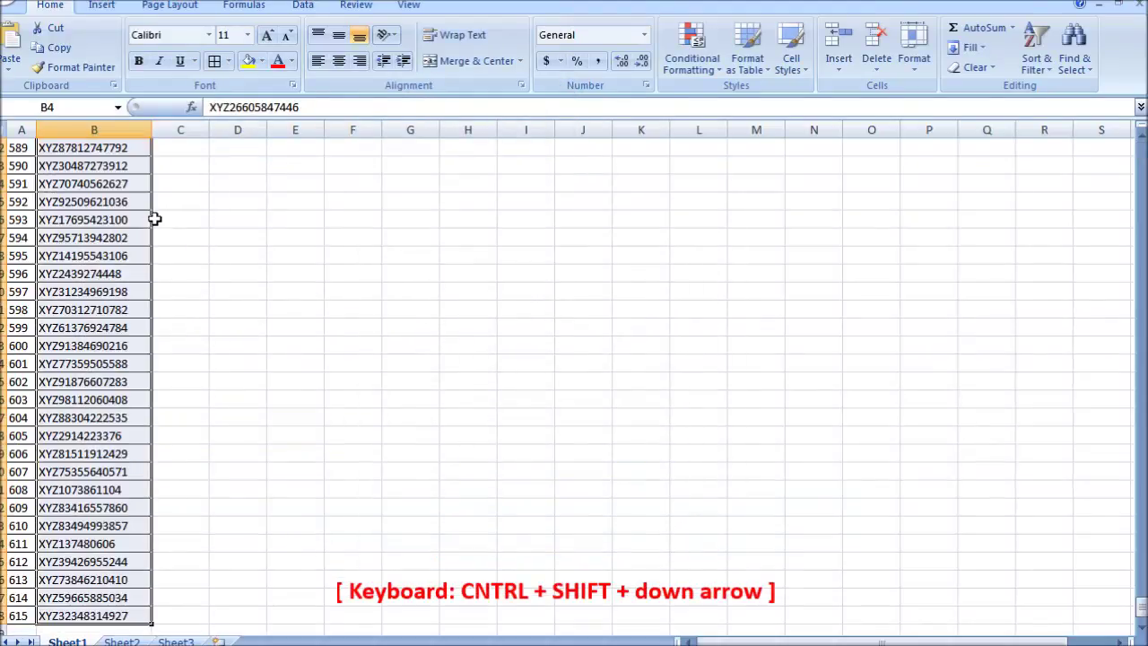
pyautogui.rightClick(113, 219)
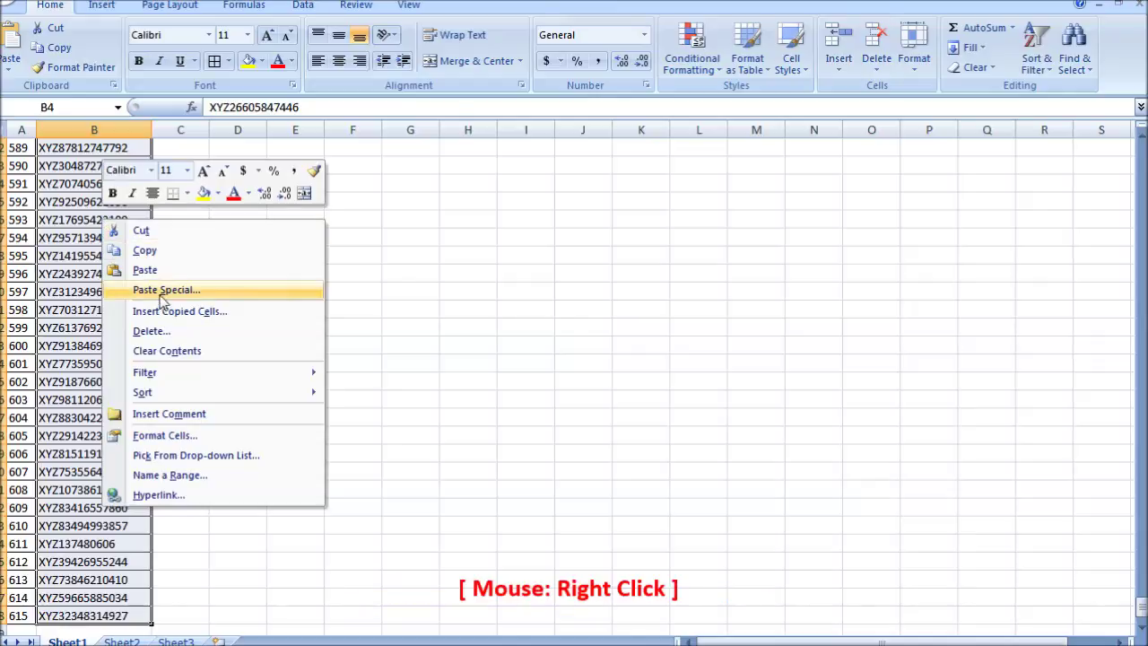
pyautogui.click(166, 290)
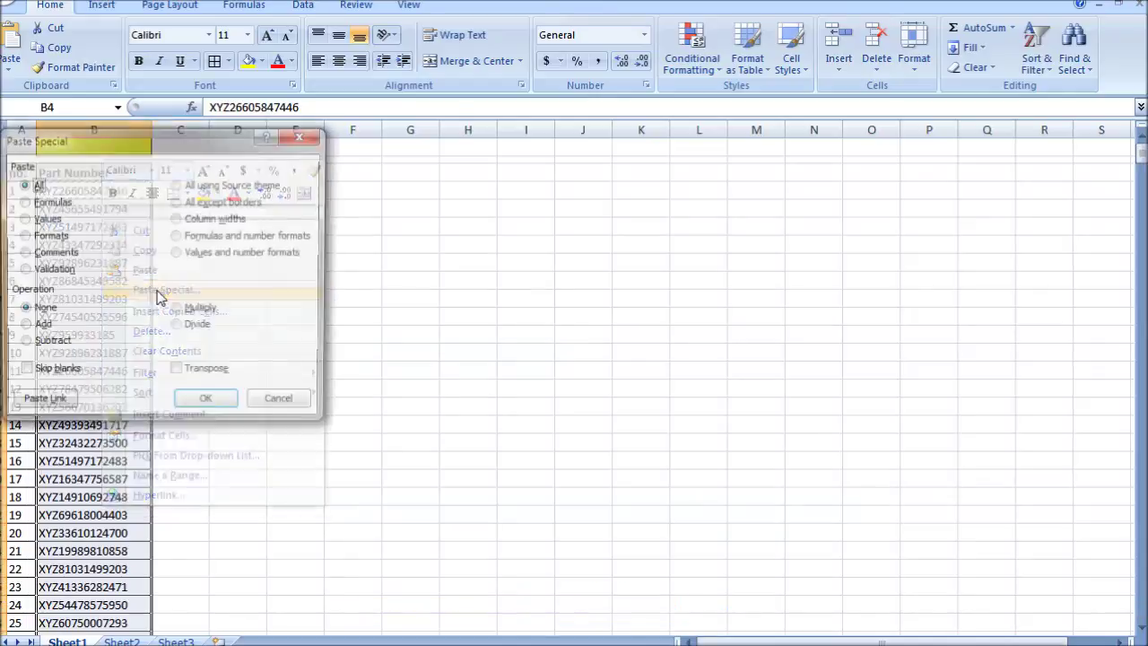
pyautogui.click(33, 238)
pyautogui.click(202, 403)
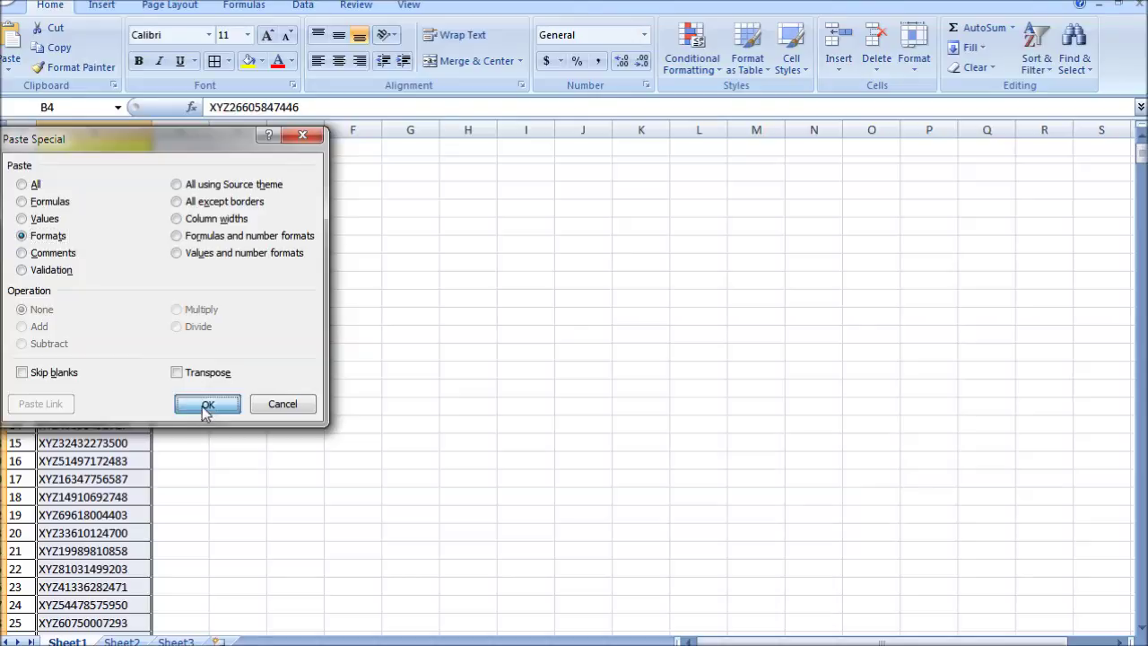
pyautogui.click(198, 261)
pyautogui.click(123, 149)
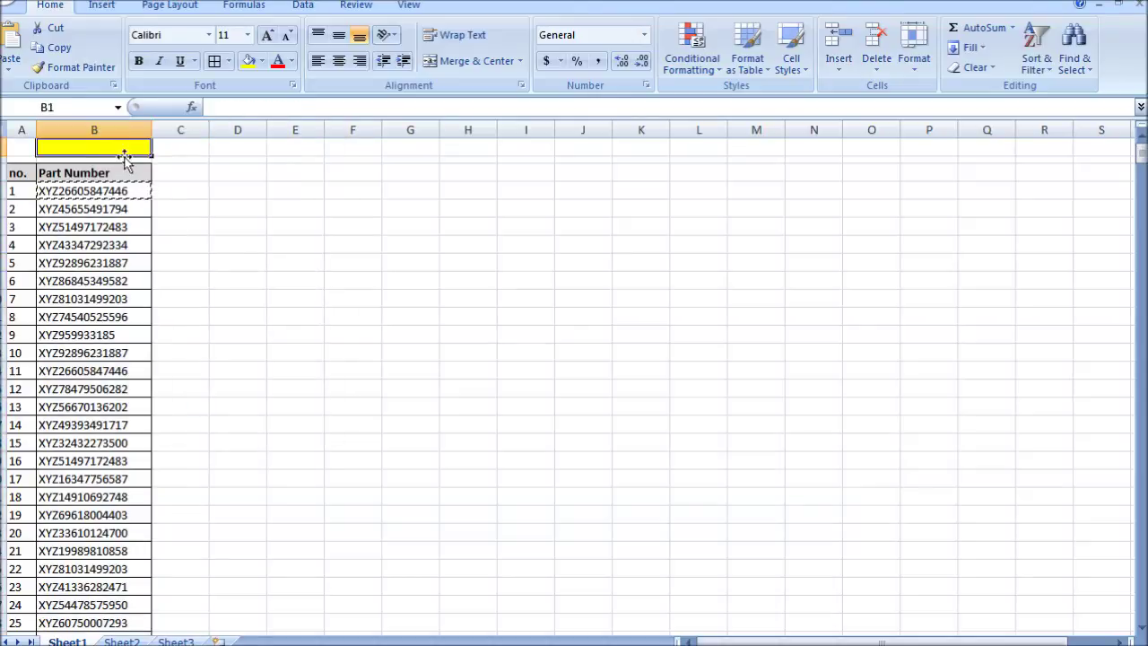
pyautogui.write('xyz26605847446')
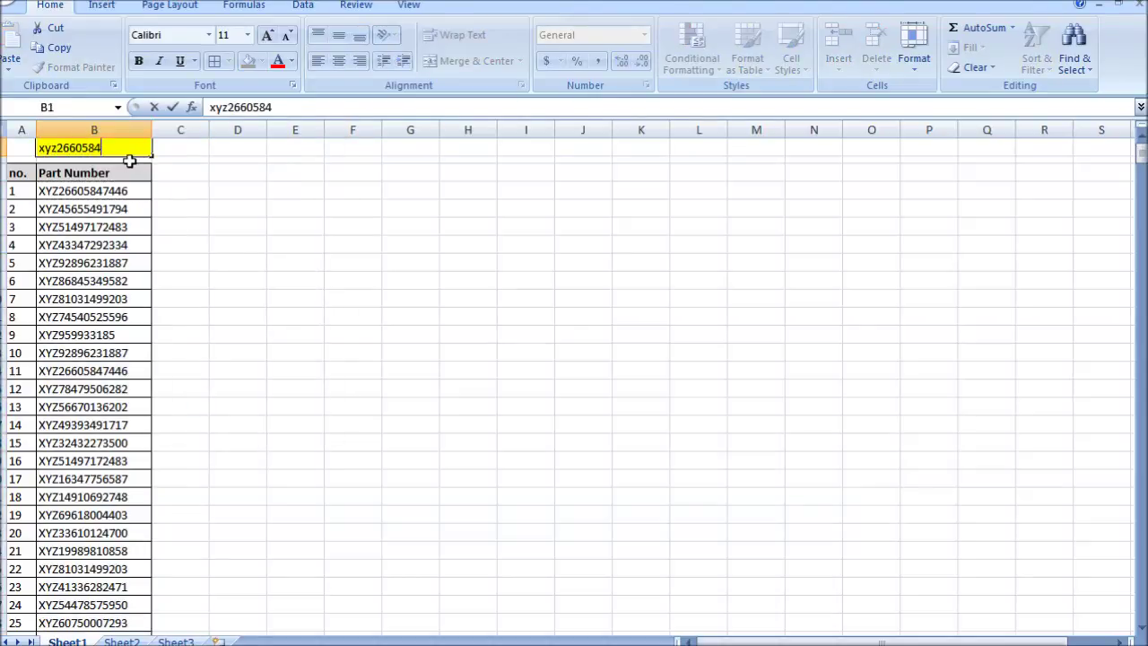
pyautogui.press('Return')
pyautogui.scroll(-2, 213, 347)
pyautogui.scroll(-6, 214, 348)
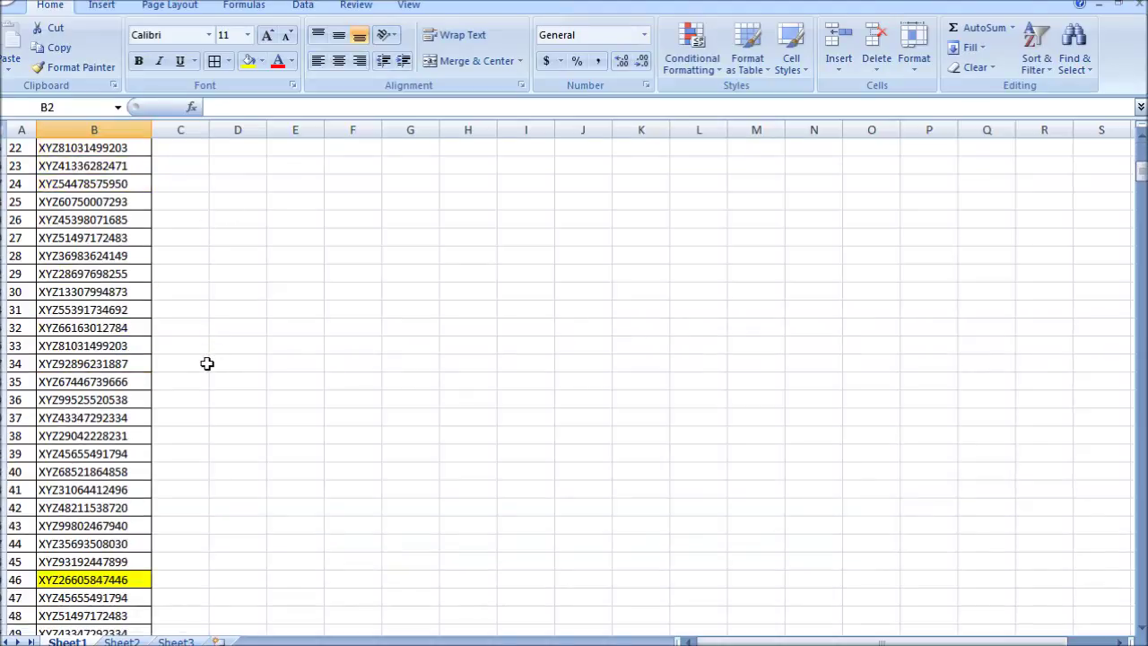
pyautogui.scroll(8, 208, 362)
pyautogui.click(180, 191)
# Open Sheet1's code module and create a Worksheet_SelectionChange event procedure
pyautogui.rightClick(68, 642)
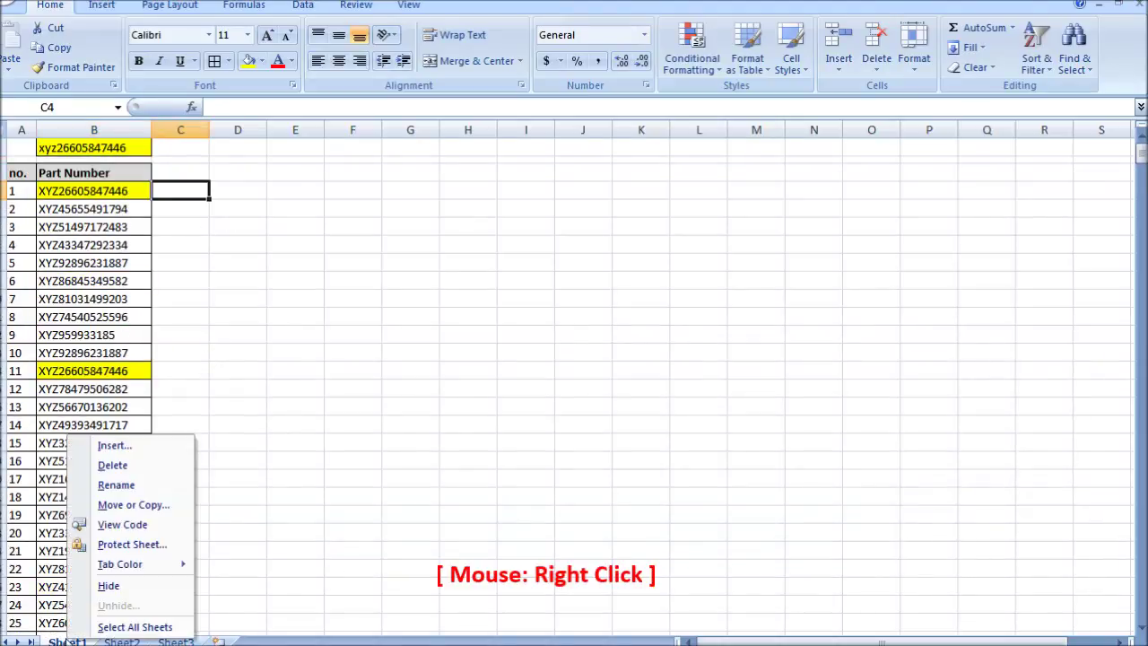
pyautogui.click(122, 525)
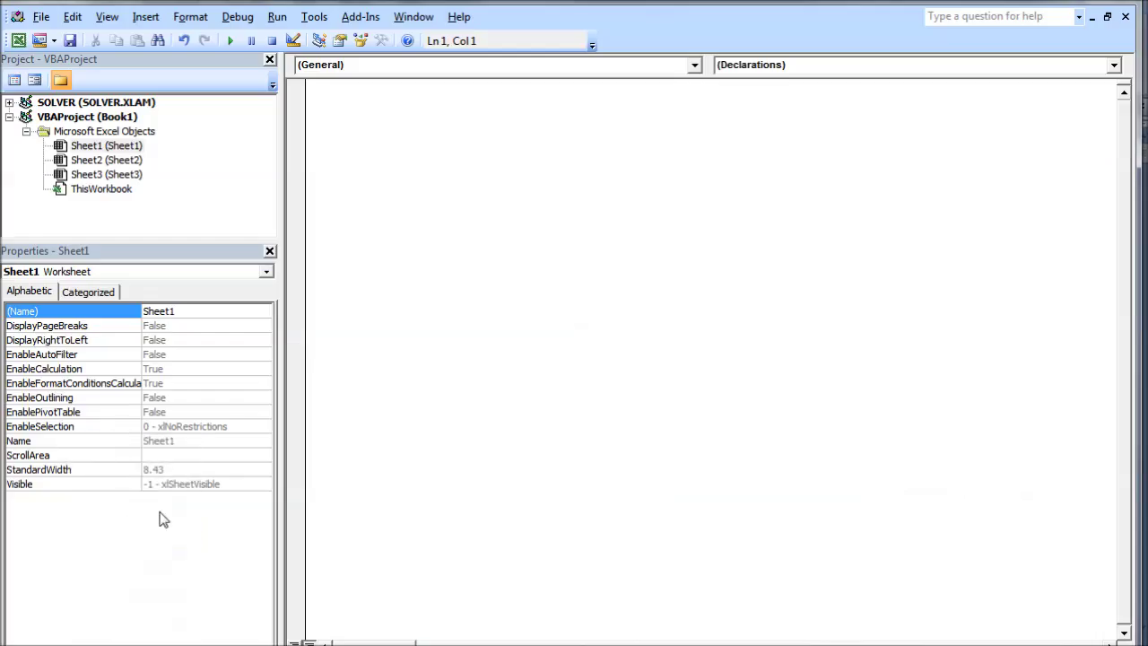
pyautogui.click(370, 69)
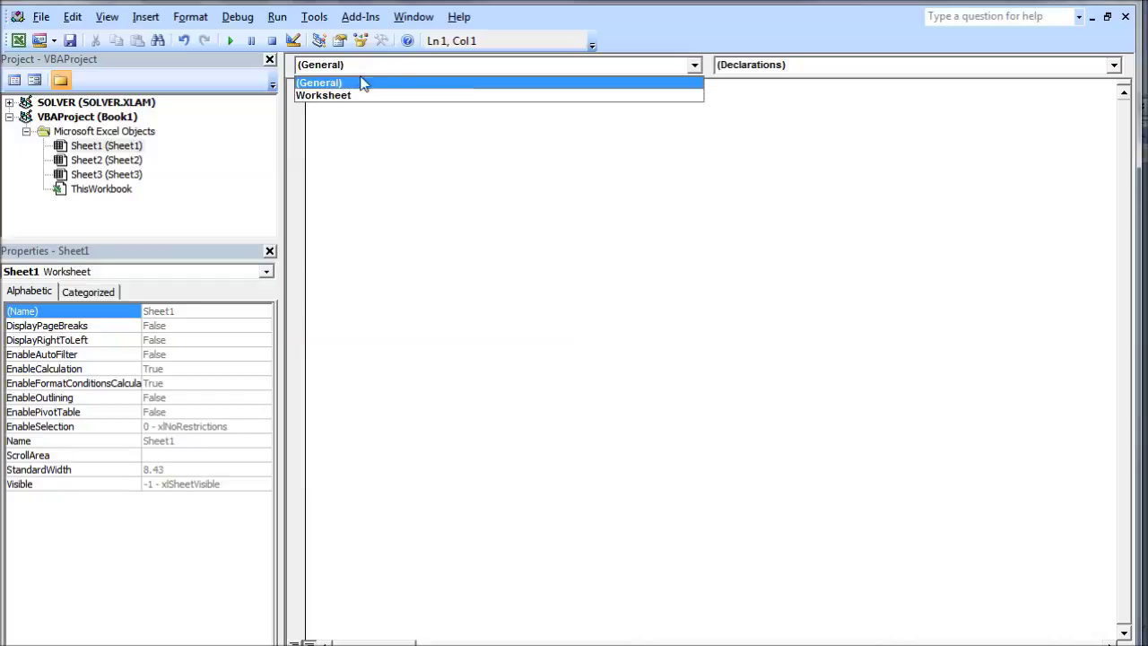
pyautogui.click(356, 97)
pyautogui.press('Return')
pyautogui.press('Return')
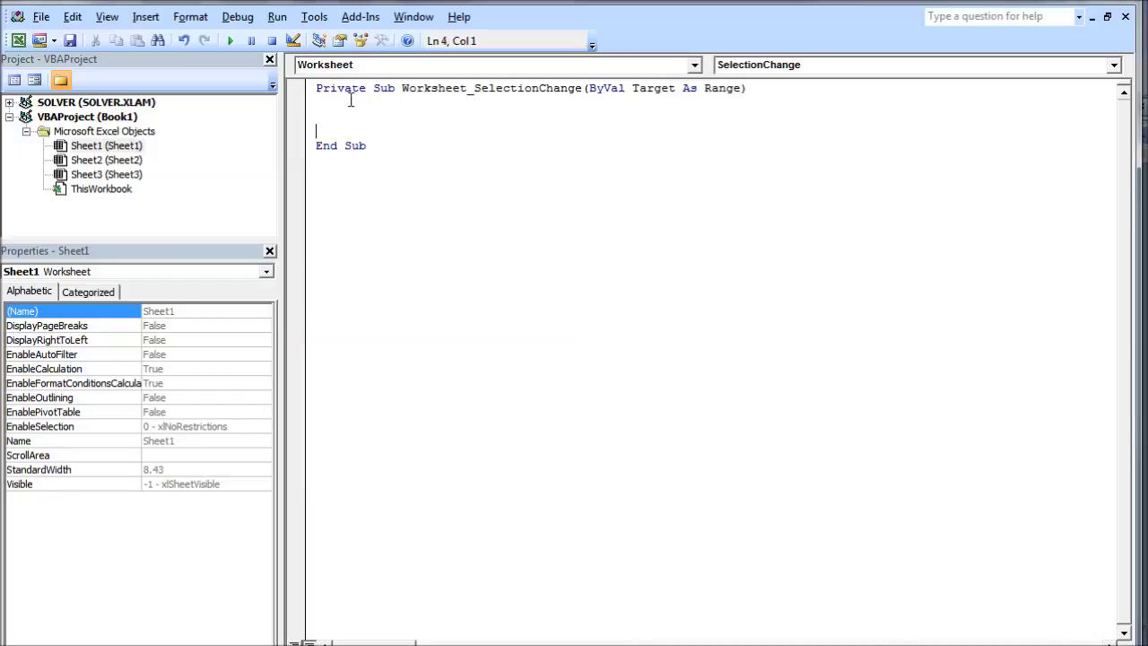
# Add the line Range("B1") = Selection.Value to the event procedure and return to the worksheet
pyautogui.press('Up')
pyautogui.write('range("B1')
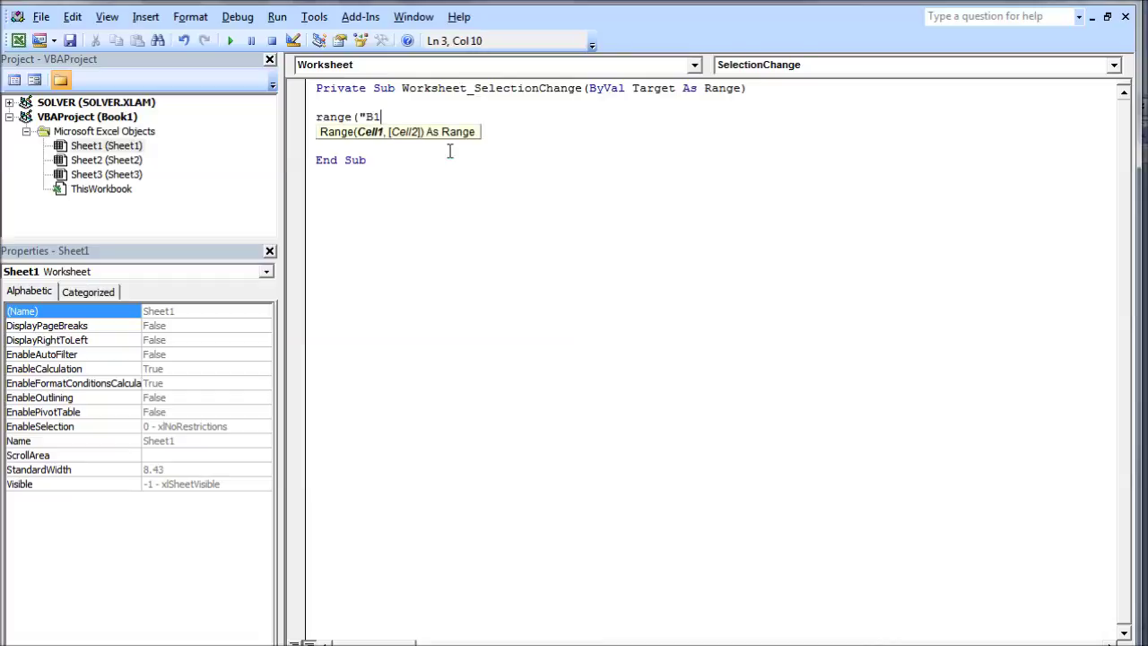
pyautogui.write('") = selection.value')
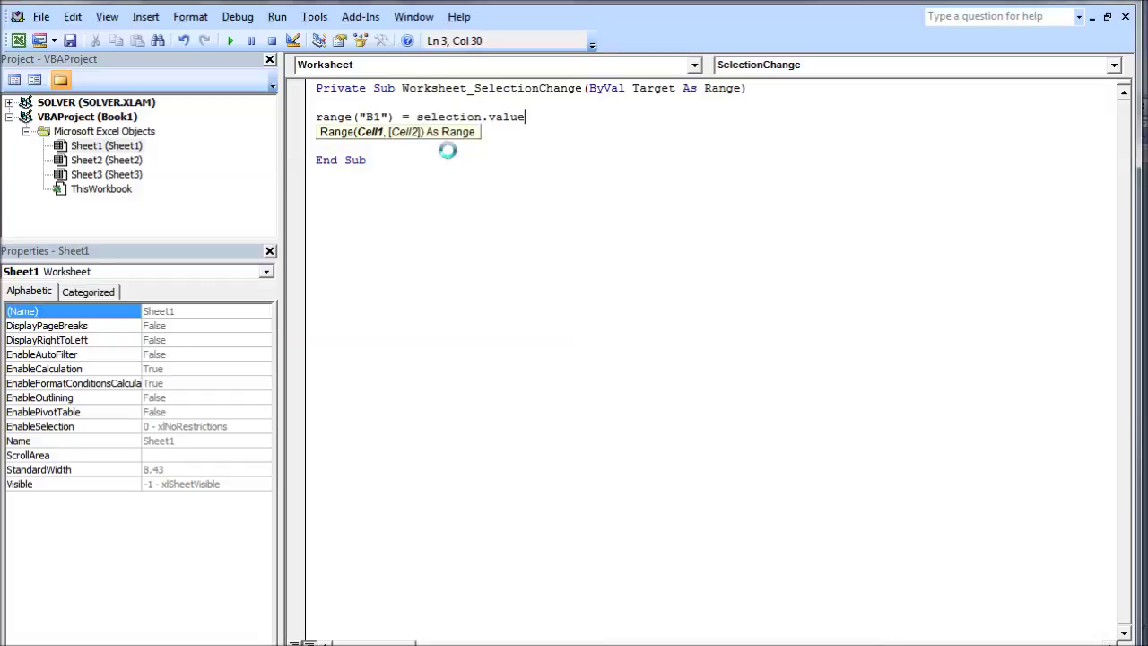
pyautogui.click(447, 146)
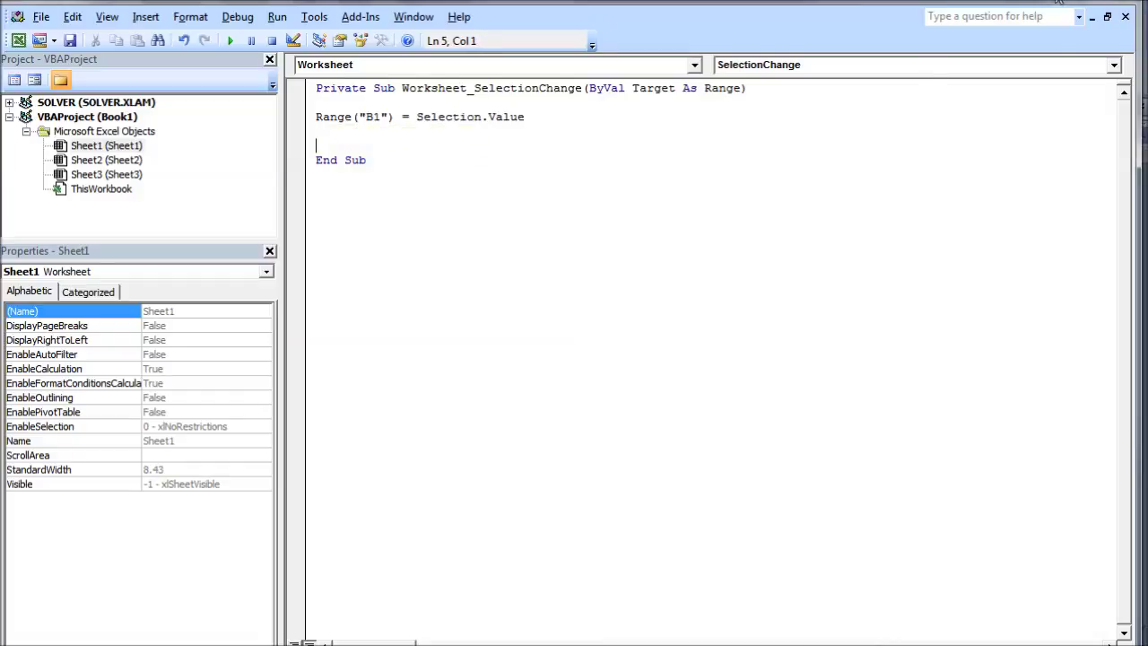
pyautogui.click(1127, 9)
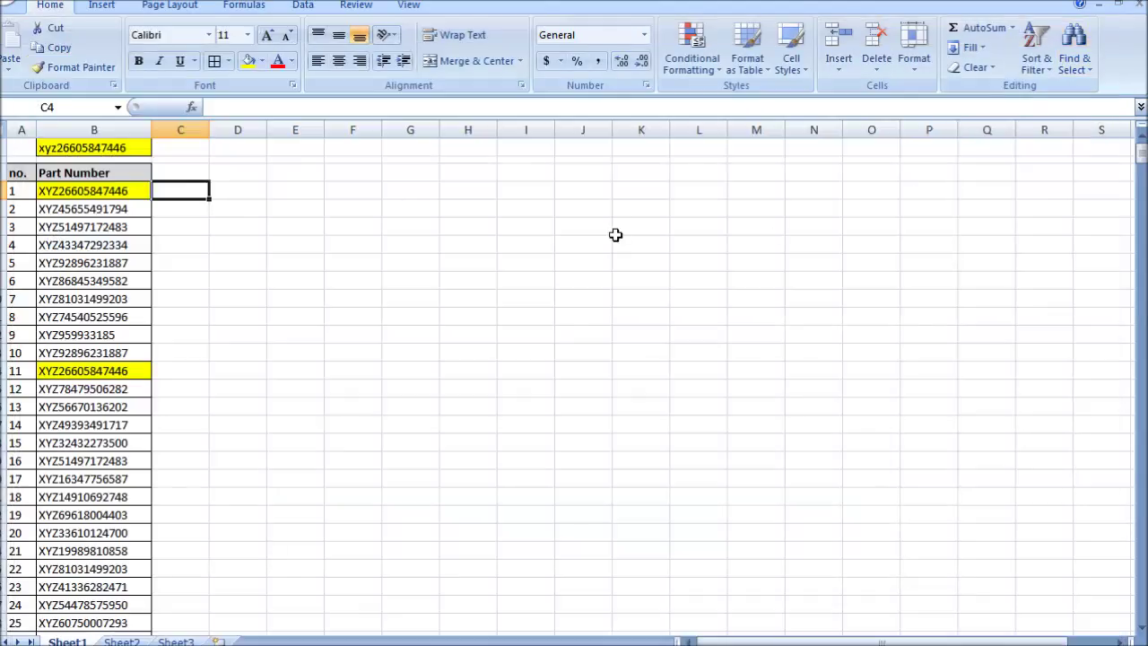
# Test the selection macro by selecting various part numbers in column B, ending on number 10 in the list
pyautogui.click(126, 210)
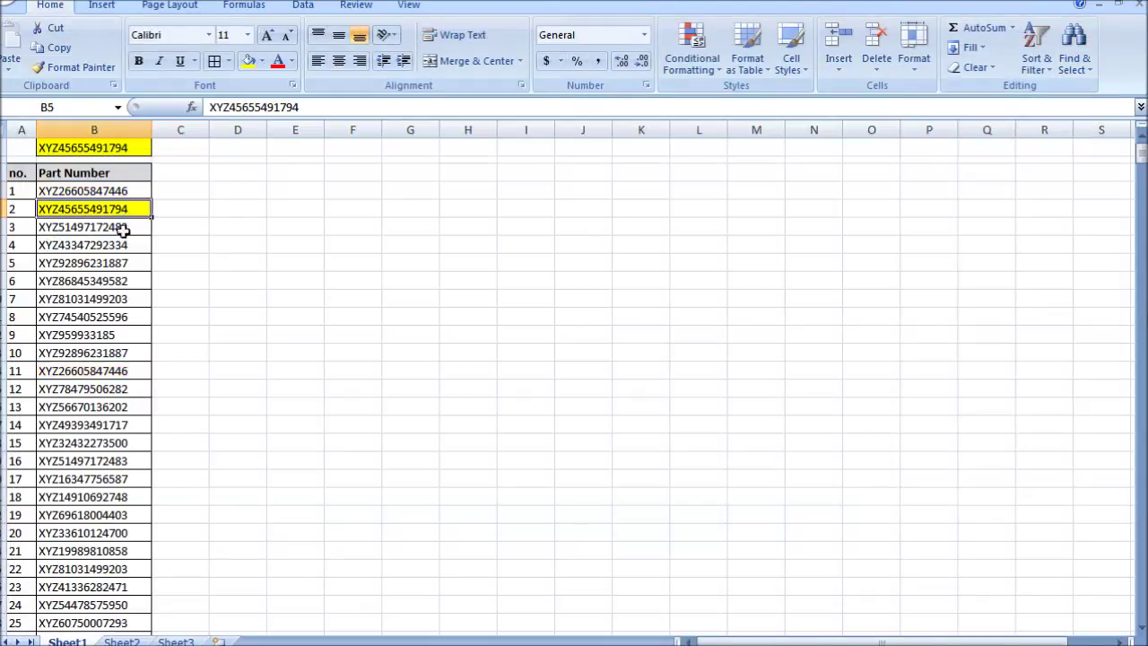
pyautogui.click(117, 246)
pyautogui.click(119, 314)
pyautogui.click(120, 193)
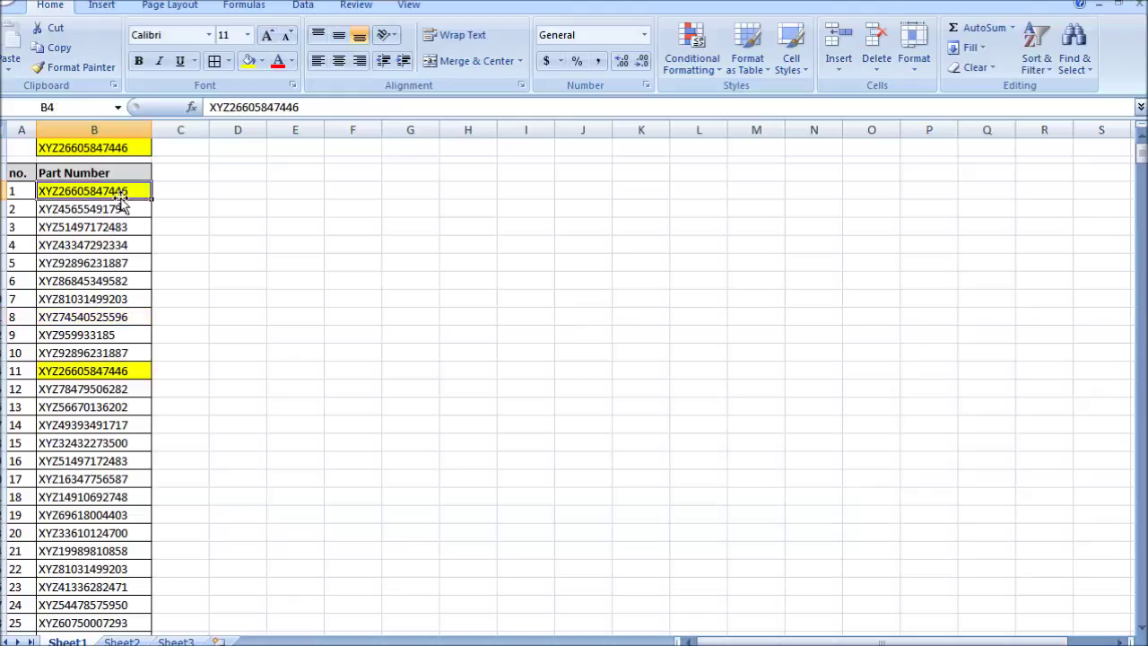
pyautogui.click(117, 229)
pyautogui.click(118, 299)
pyautogui.click(117, 388)
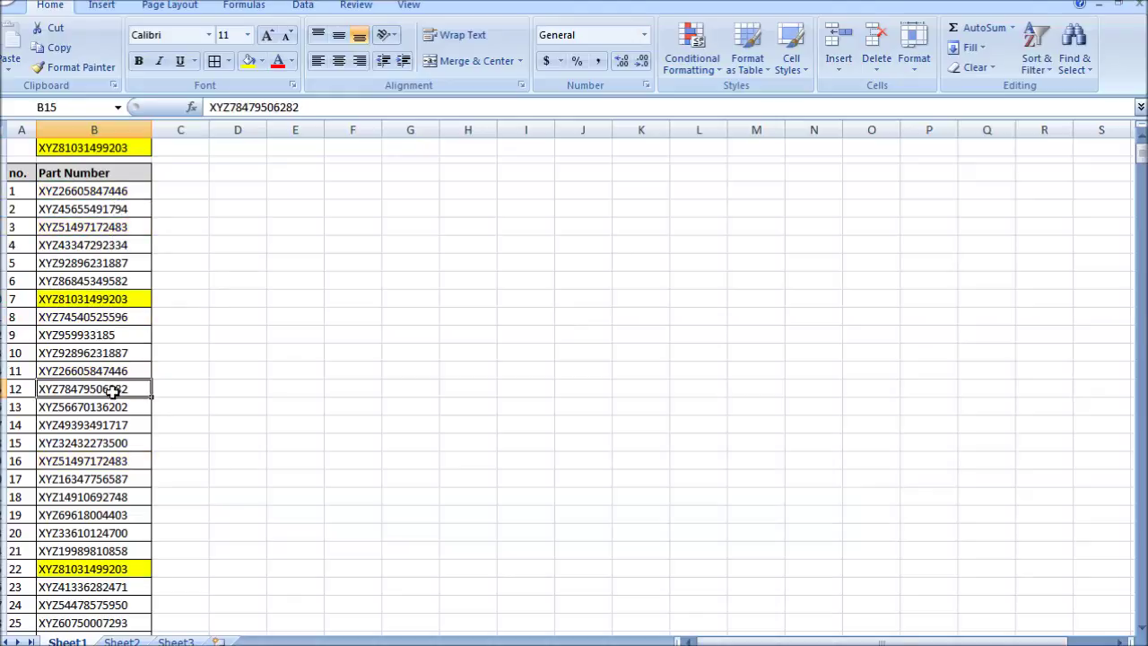
pyautogui.click(117, 497)
pyautogui.click(116, 353)
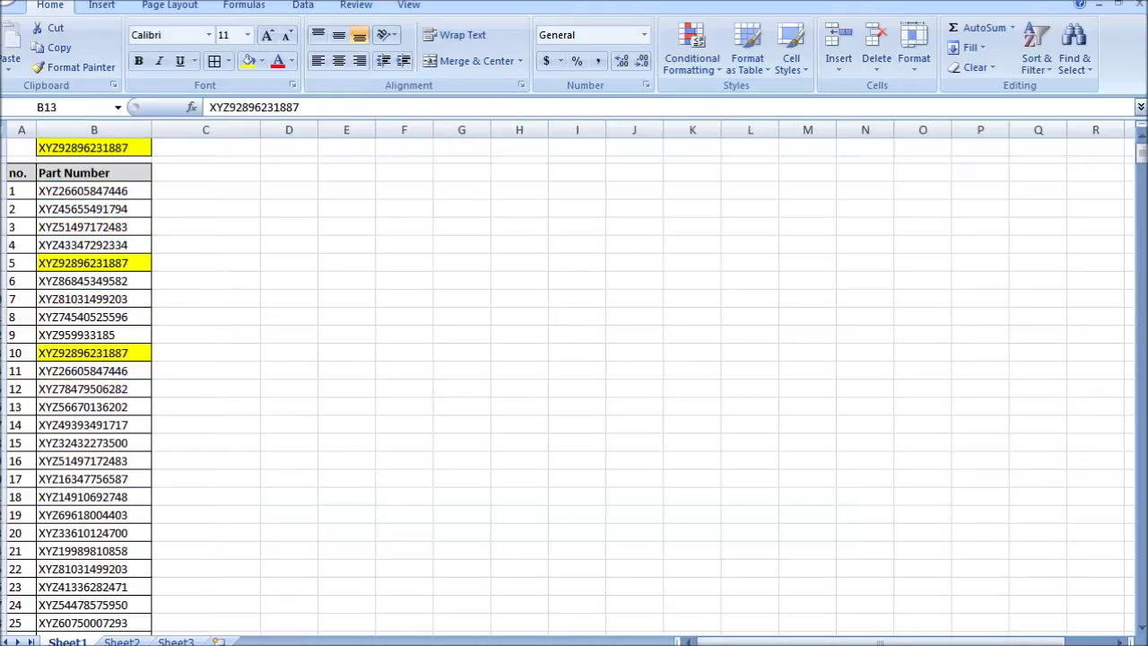
# Comment out the Range("B1") line in Sheet1's code, then return to the worksheet and test it by selecting cell B4
pyautogui.rightClick(70, 642)
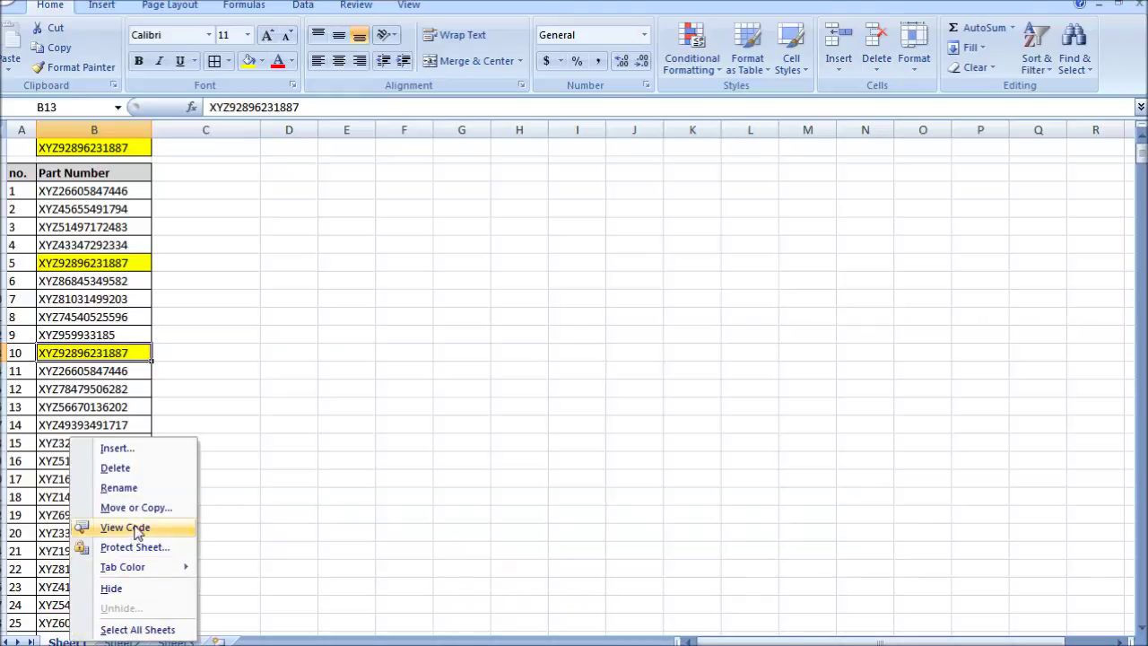
pyautogui.click(125, 528)
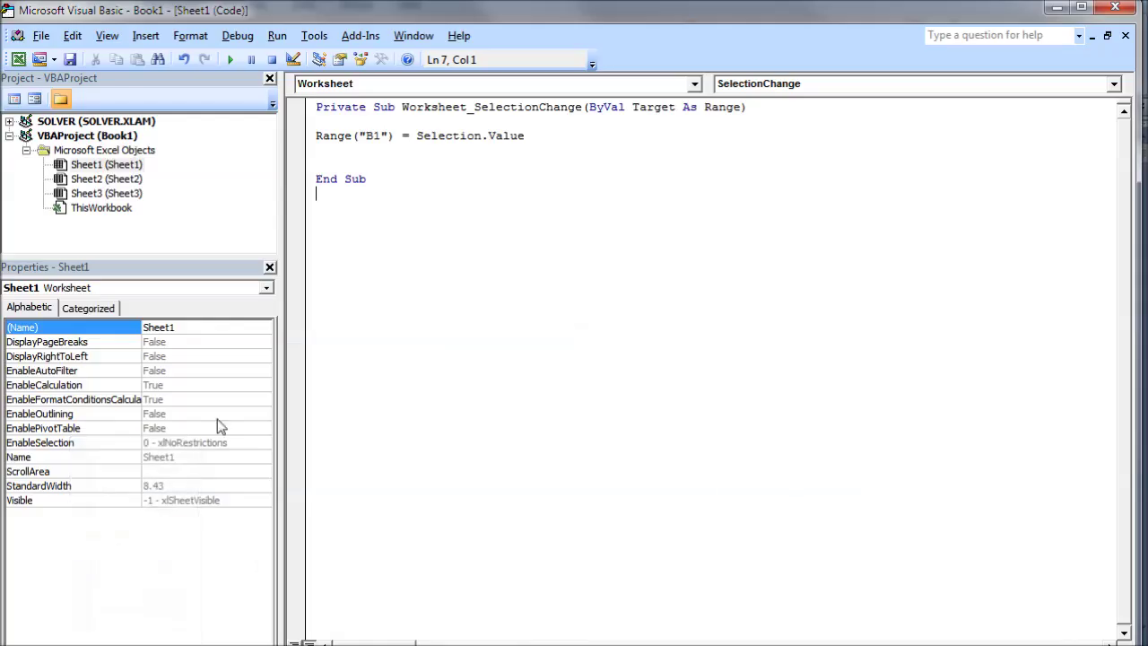
pyautogui.click(316, 135)
pyautogui.write("'")
pyautogui.click(365, 160)
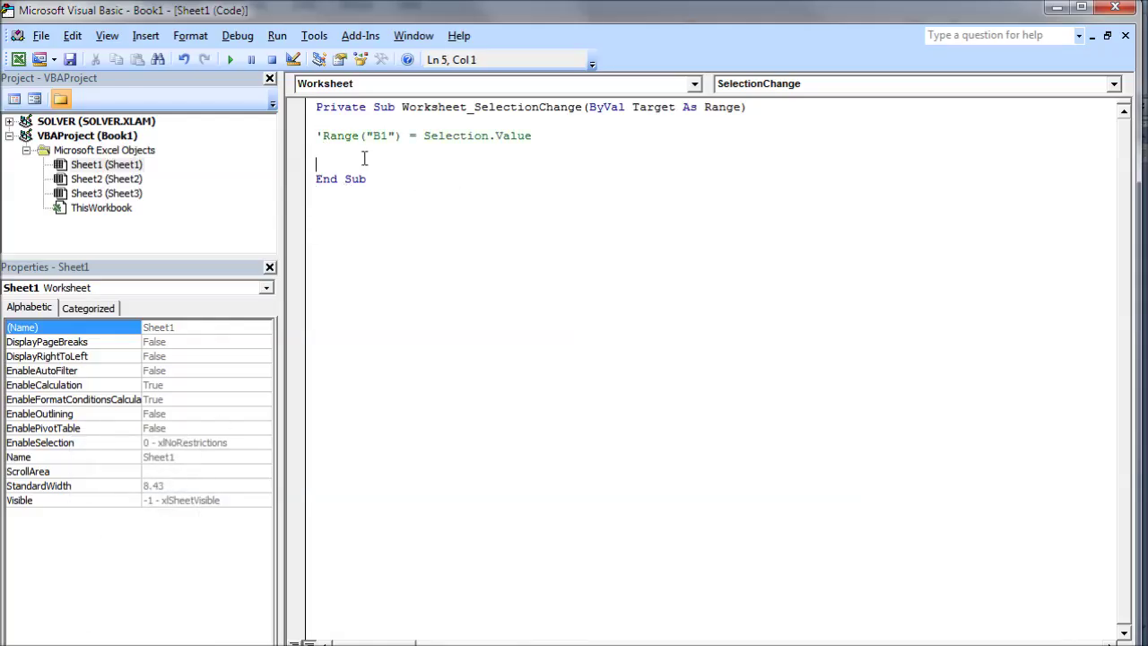
pyautogui.click(1115, 8)
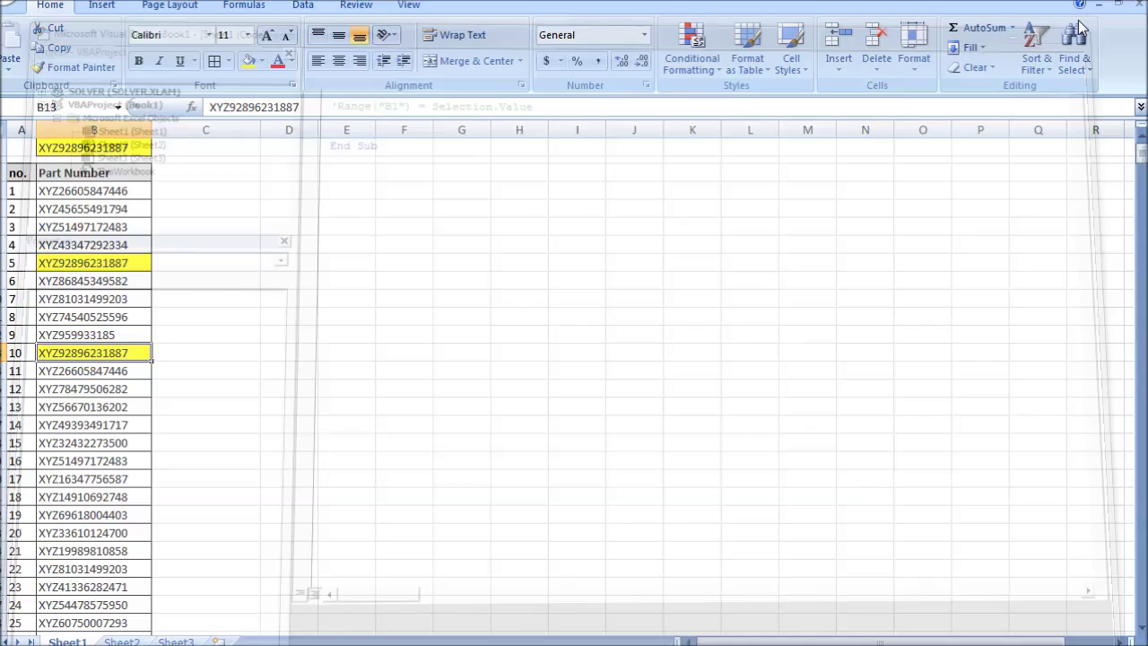
pyautogui.click(106, 191)
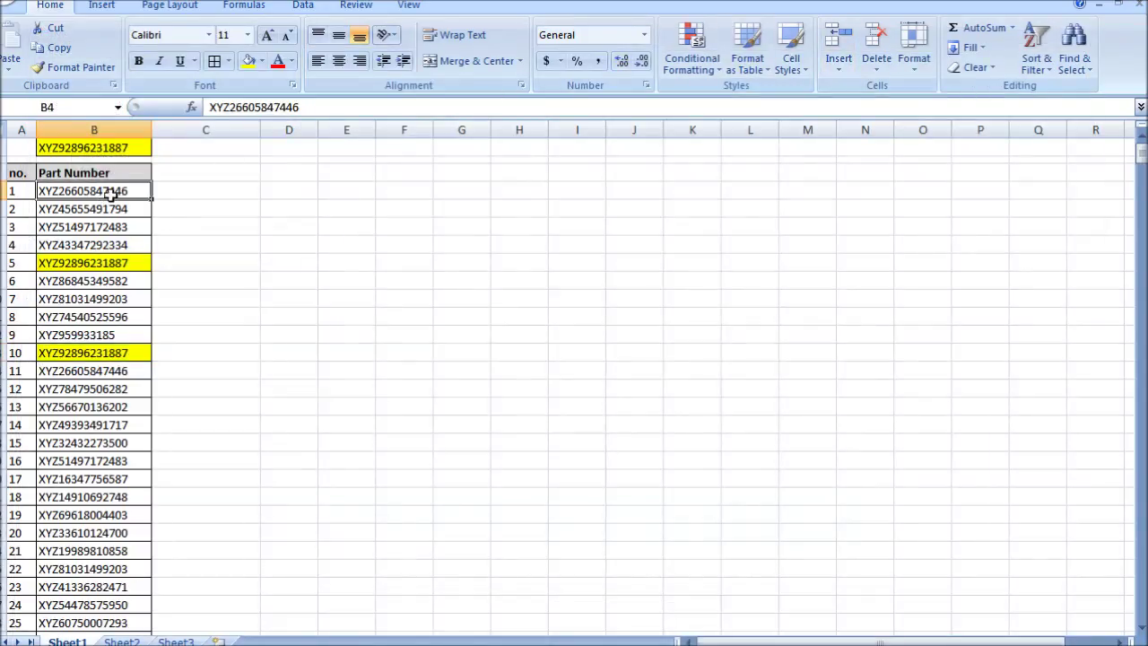
# Shorten the search text in cell B1 to XYZ by removing its digits
pyautogui.click(59, 147)
pyautogui.doubleClick(59, 147)
pyautogui.moveTo(60, 148); pyautogui.dragTo(185, 149)
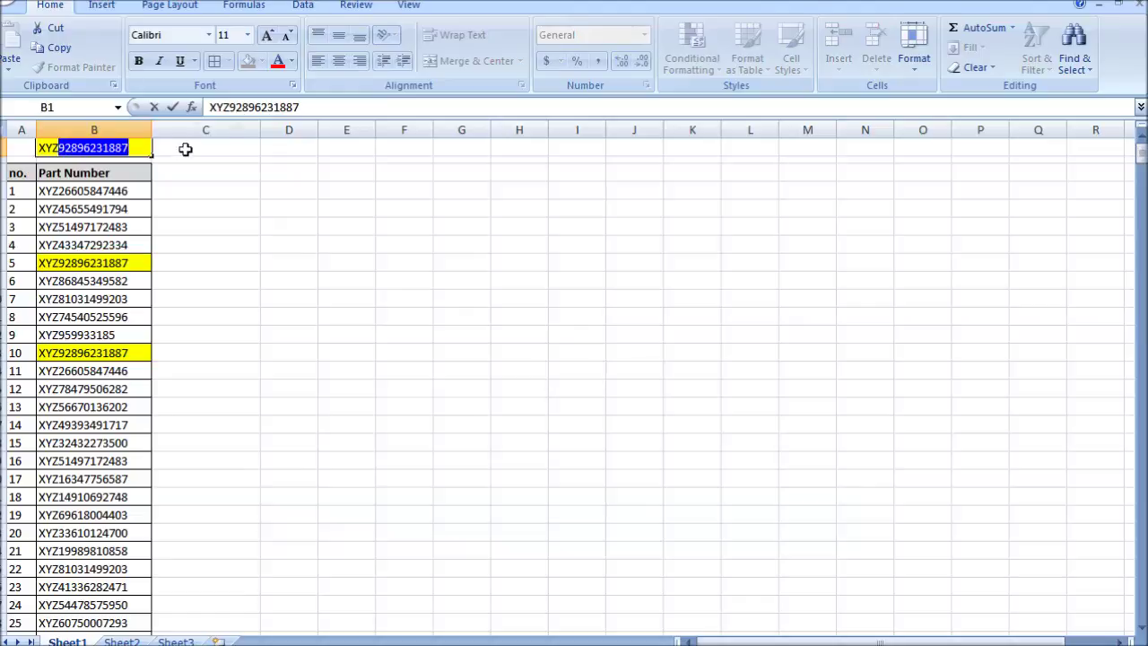
pyautogui.press('BackSpace')
pyautogui.press('Return')
pyautogui.click(215, 190)
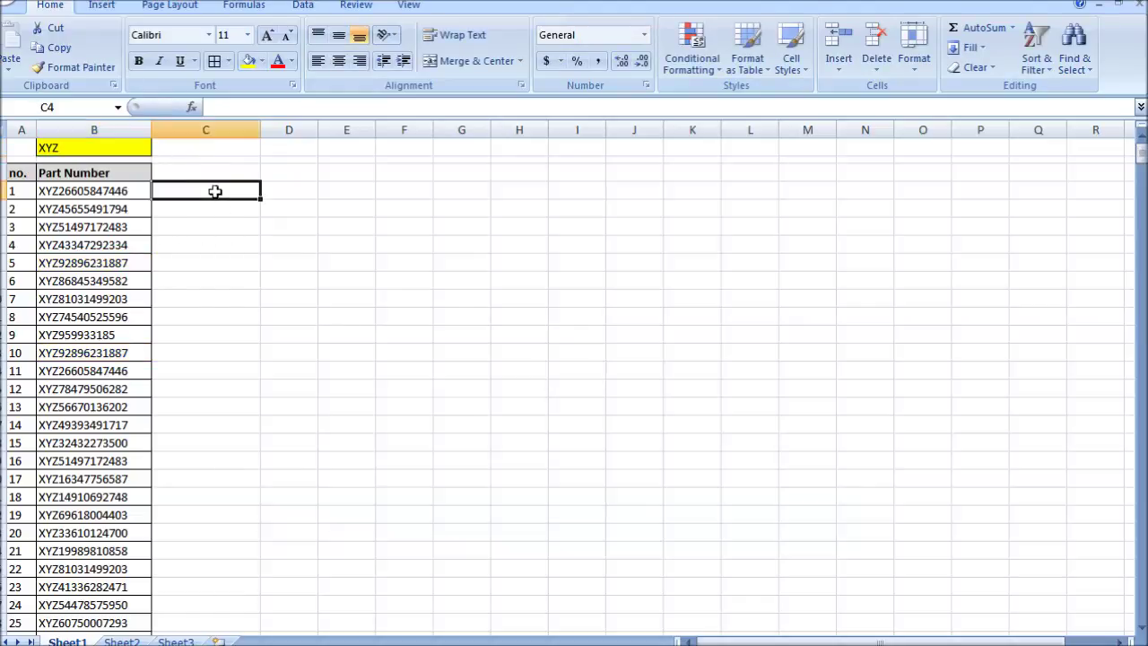
# Enter =MATCH($B$1,B4,0) in C4, using the search cell as an absolute reference and an exact match
pyautogui.write('=match(')
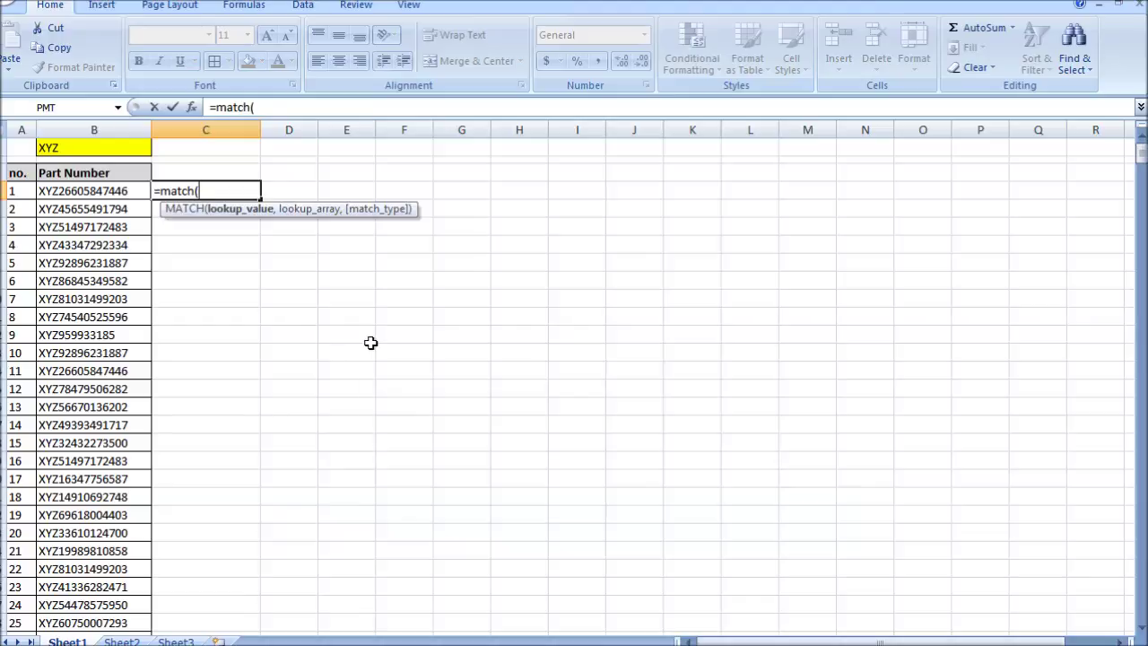
pyautogui.click(137, 148)
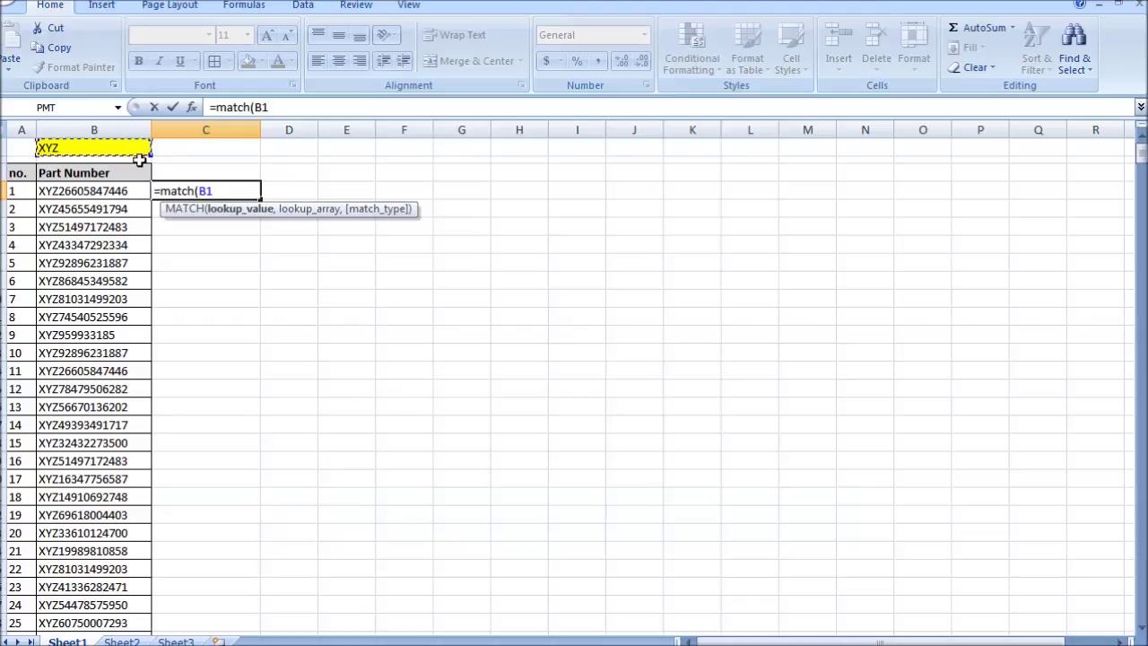
pyautogui.press('F4')
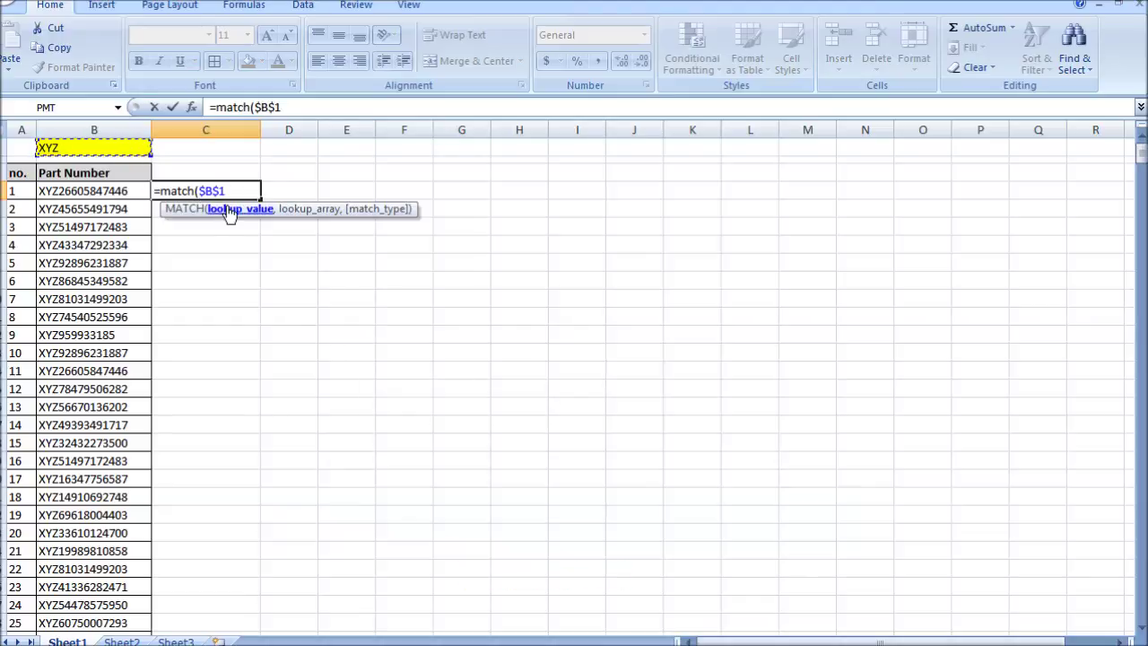
pyautogui.write(',')
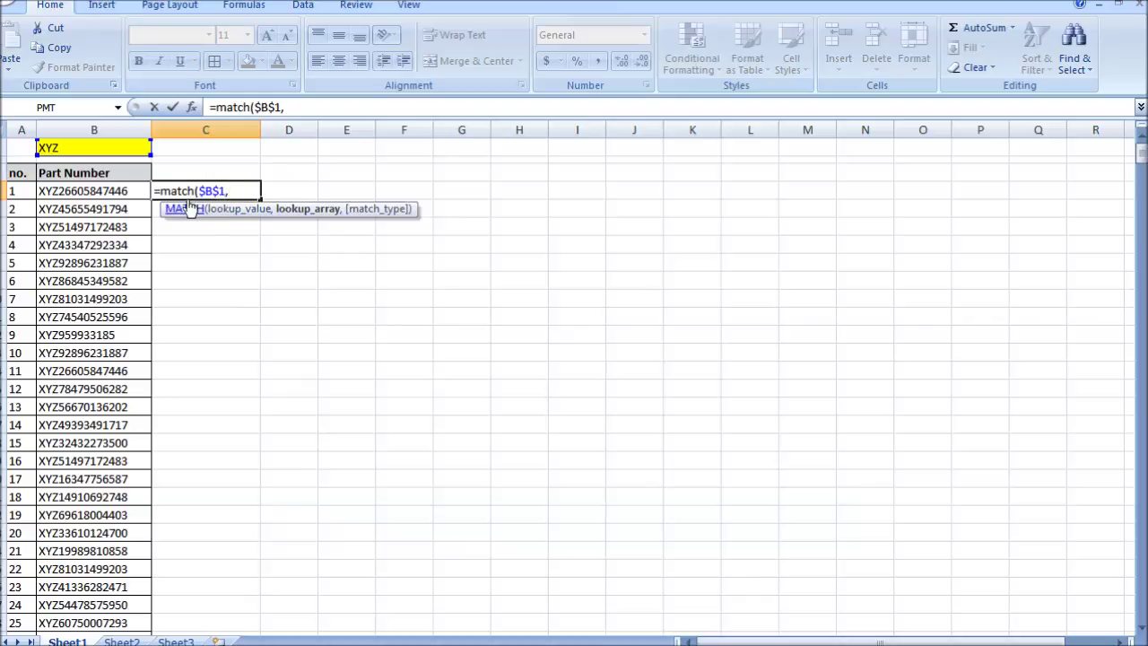
pyautogui.click(108, 190)
pyautogui.write(',0')
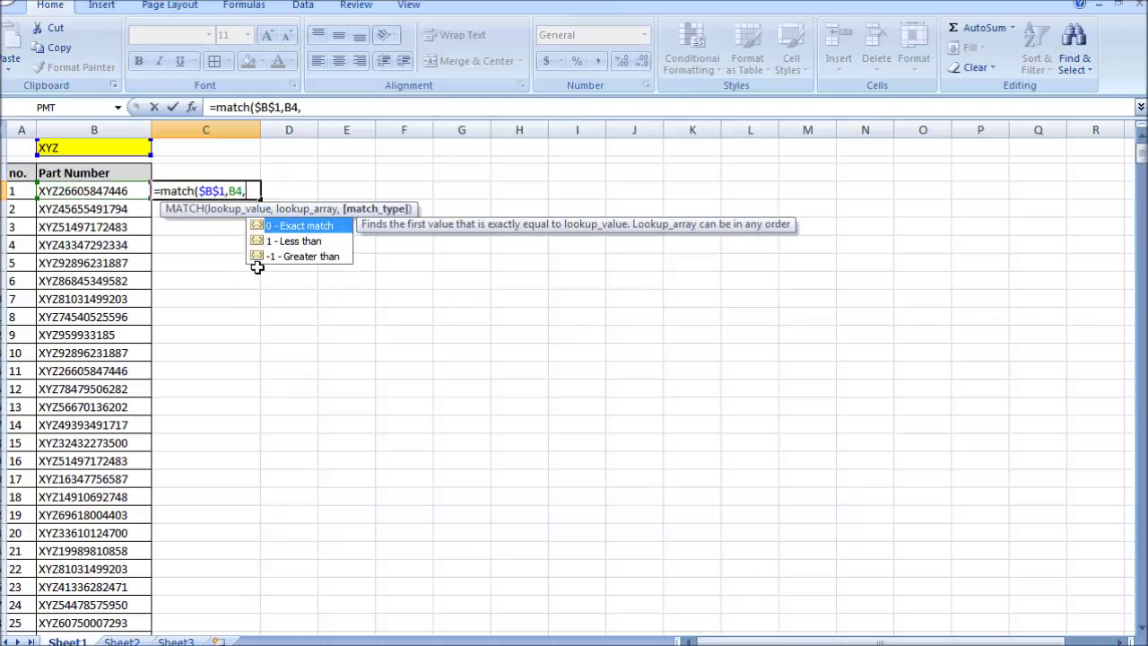
pyautogui.write(')')
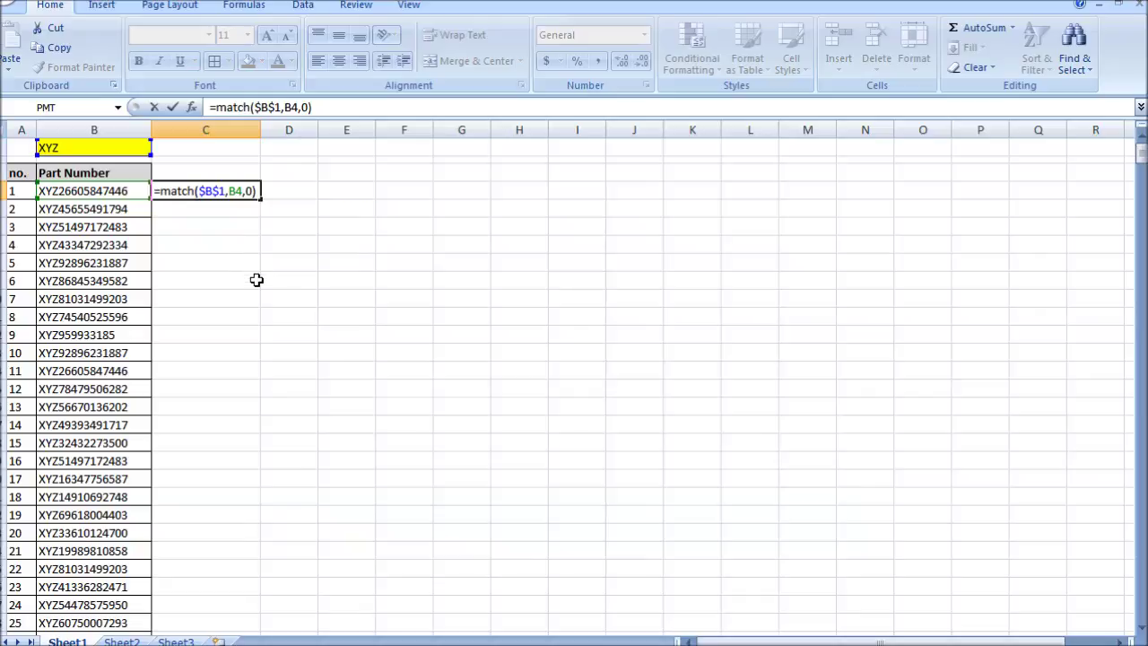
pyautogui.press('Return')
# Append &"*" to the $B$1 lookup value in C4's MATCH formula and copy the formula down to all part number rows
pyautogui.click(227, 185)
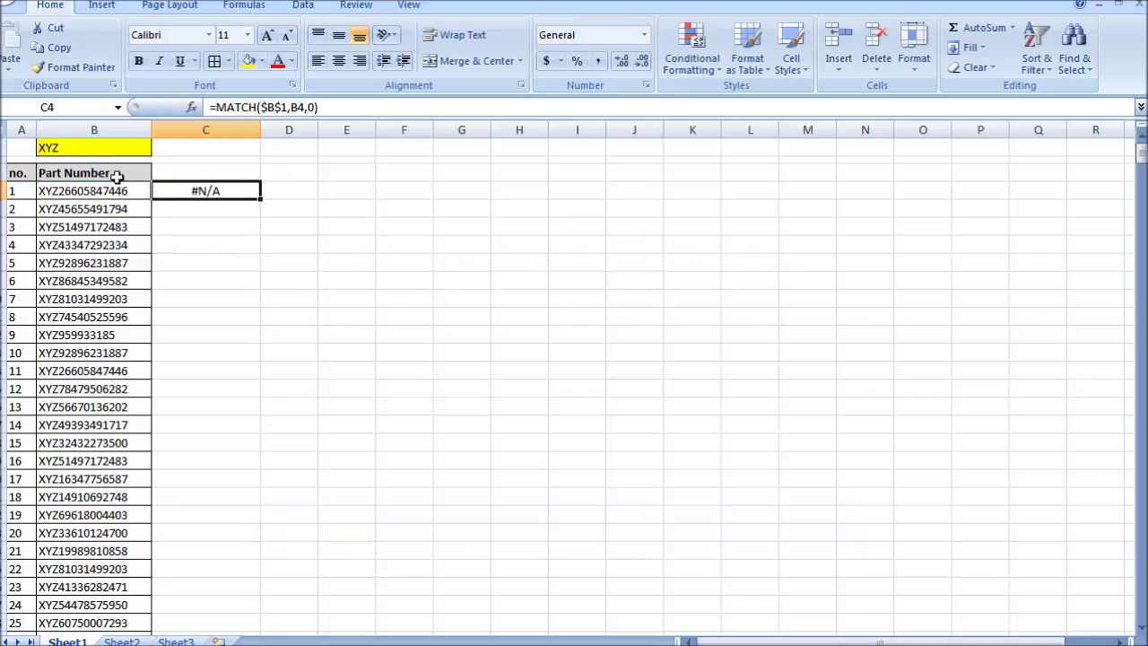
pyautogui.click(290, 107)
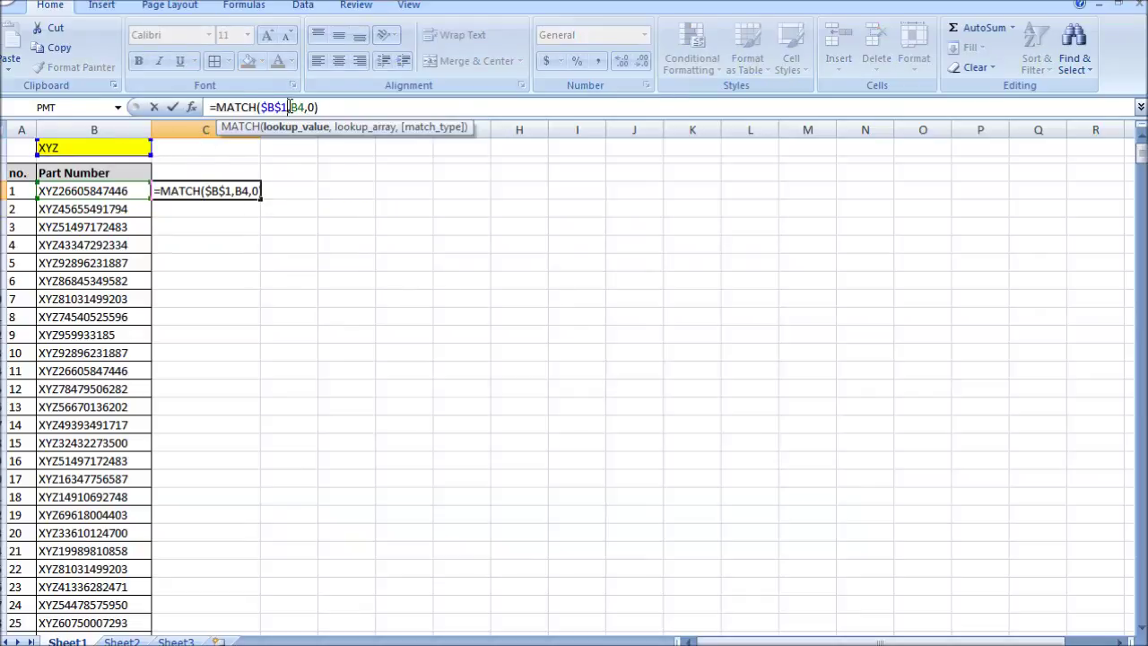
pyautogui.write('&')
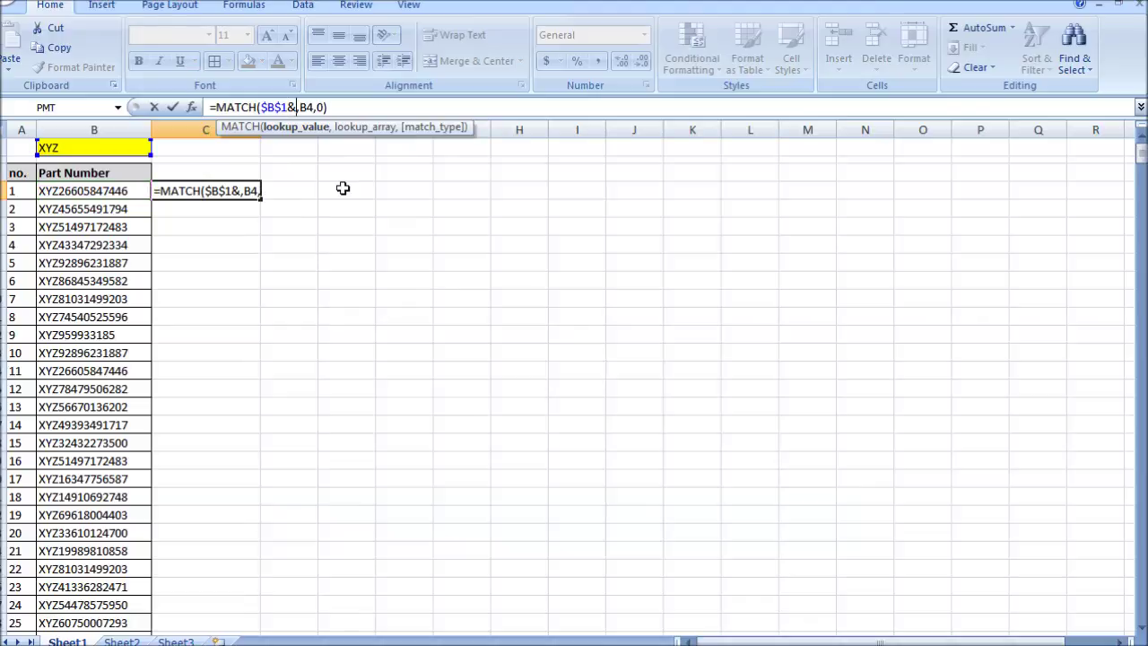
pyautogui.write('"*"')
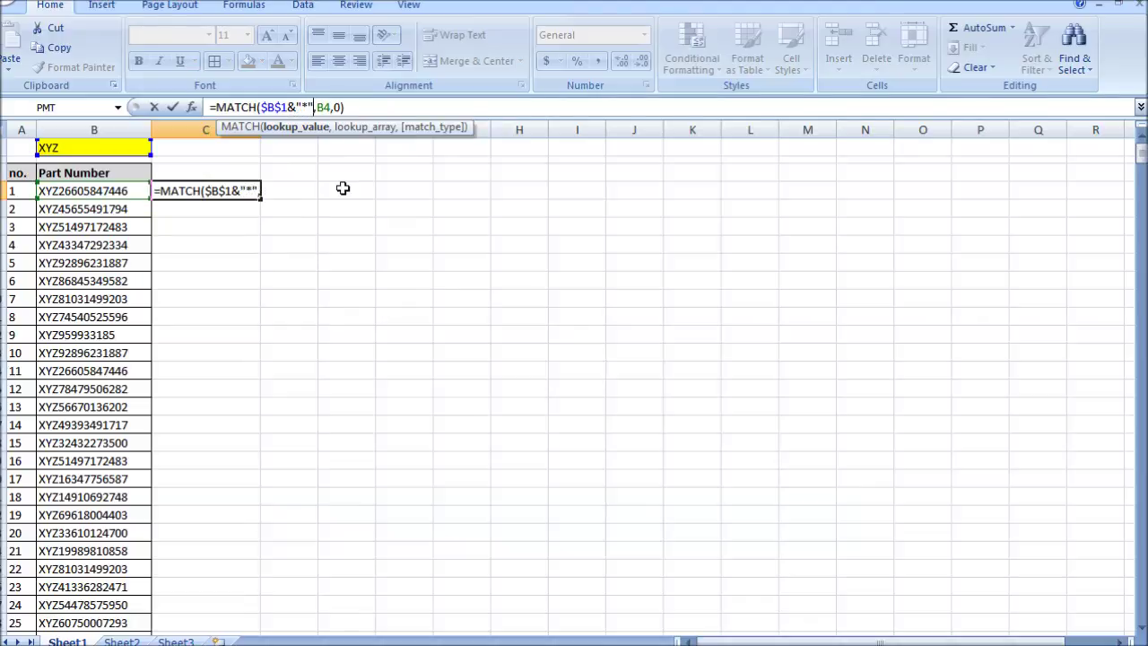
pyautogui.press('Return')
pyautogui.press('Up')
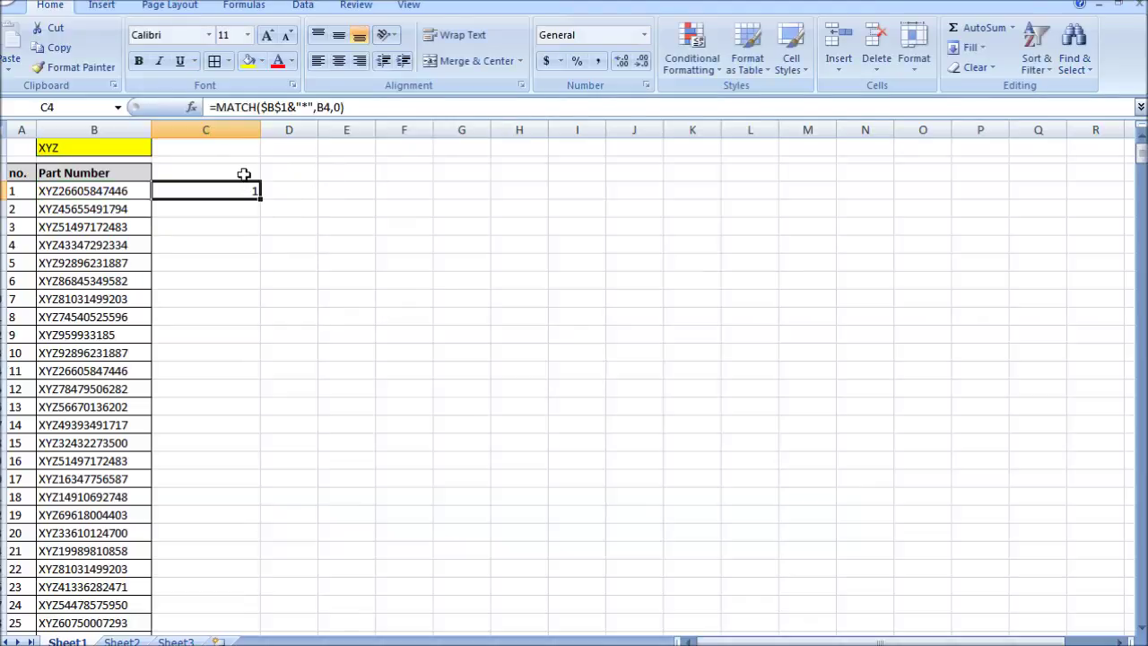
pyautogui.doubleClick(260, 198)
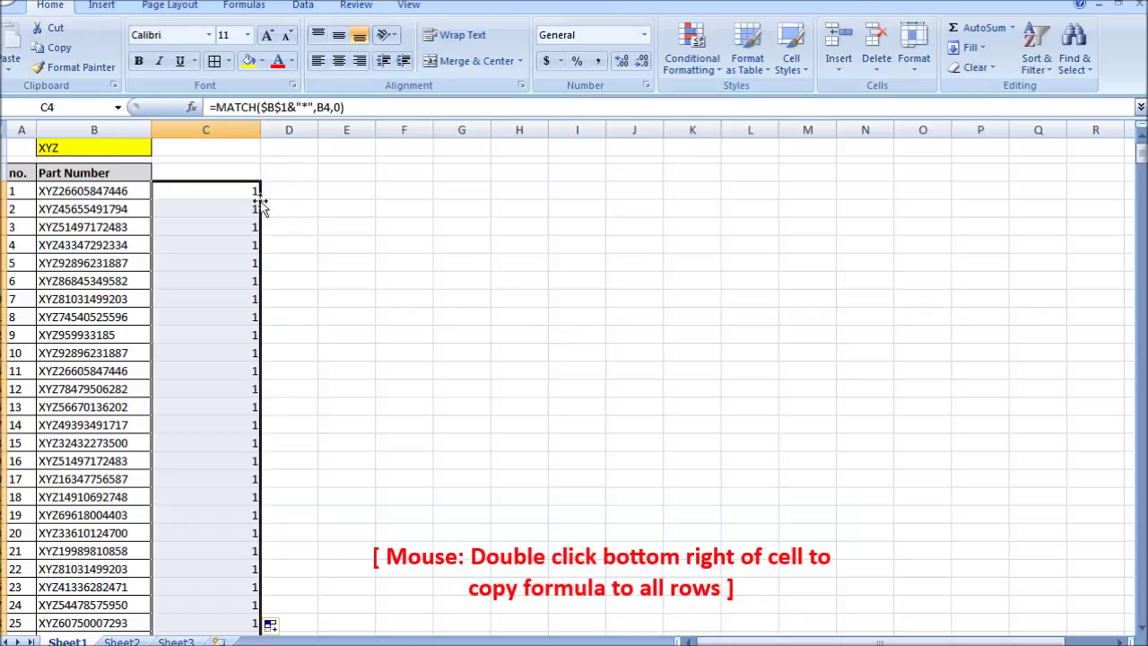
pyautogui.click(309, 297)
# Autofit column C to its contents and reduce its font size to 8
pyautogui.click(249, 131)
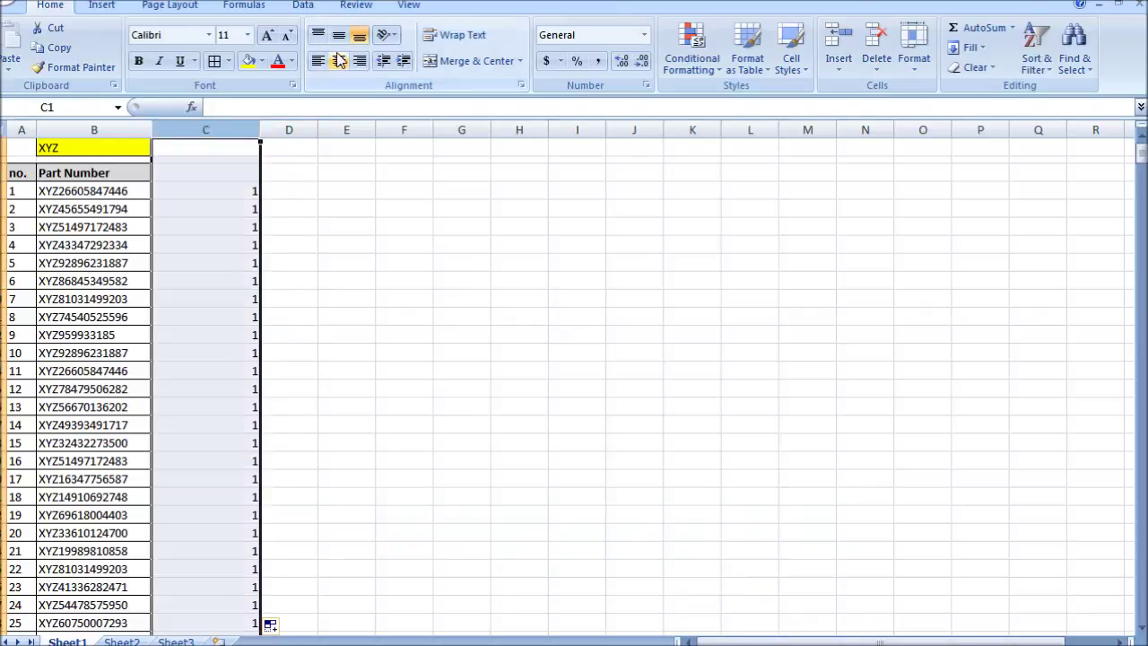
pyautogui.doubleClick(256, 130)
pyautogui.click(265, 192)
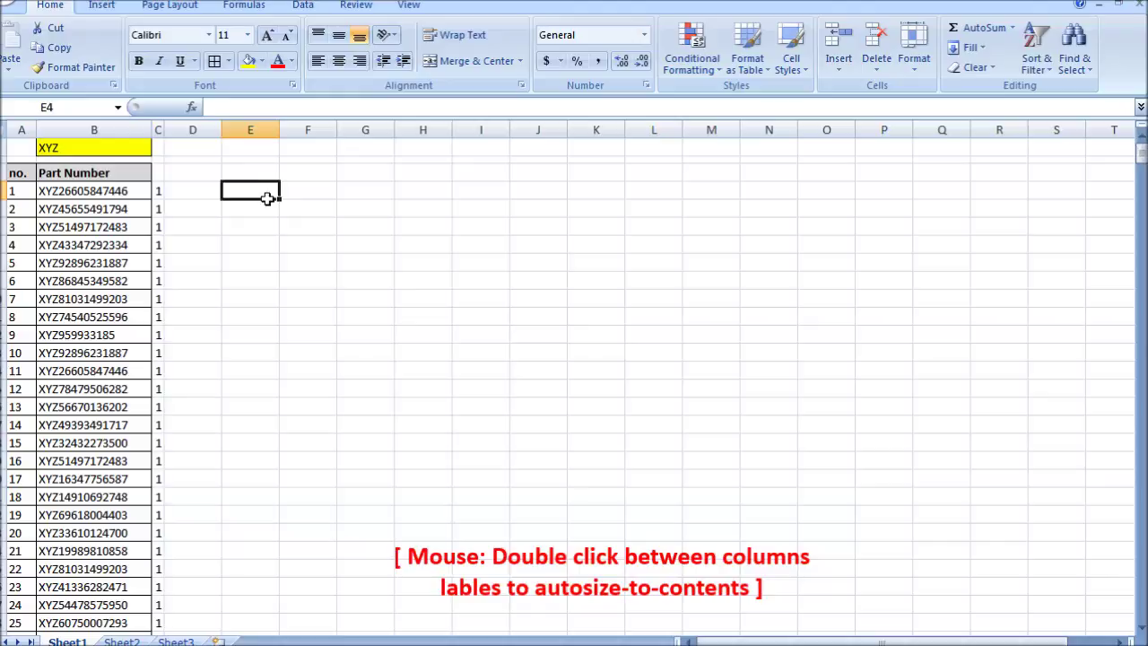
pyautogui.click(157, 130)
pyautogui.click(247, 35)
pyautogui.click(232, 55)
pyautogui.click(212, 150)
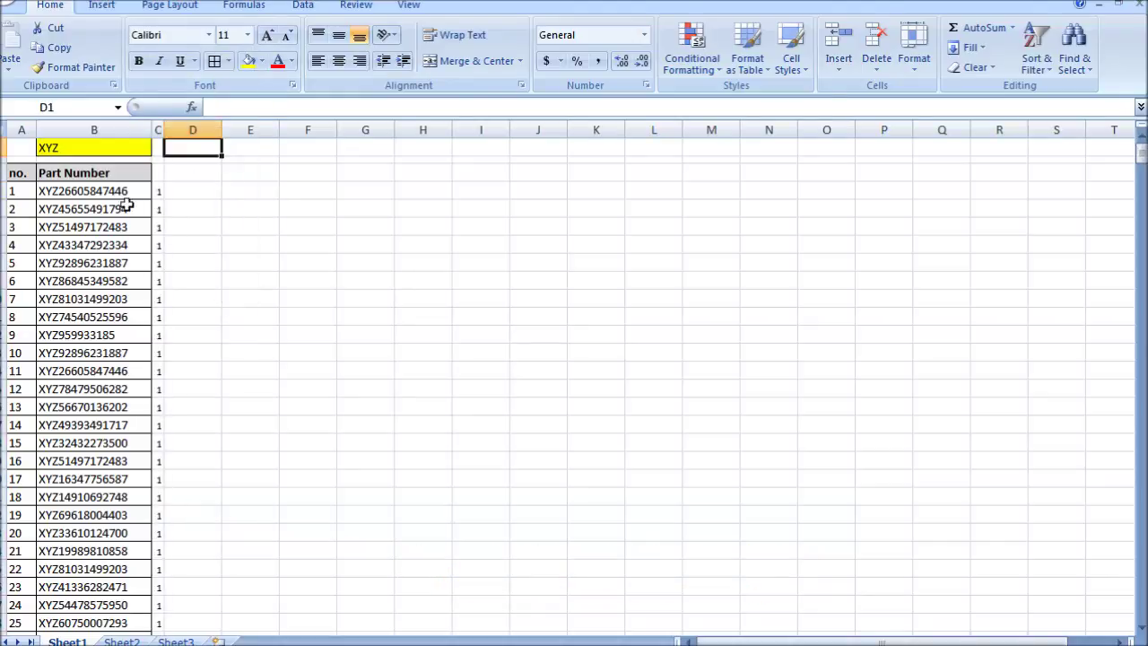
# Extend the search text in cell B1 to XYZ26 to test the match formulas
pyautogui.doubleClick(95, 148)
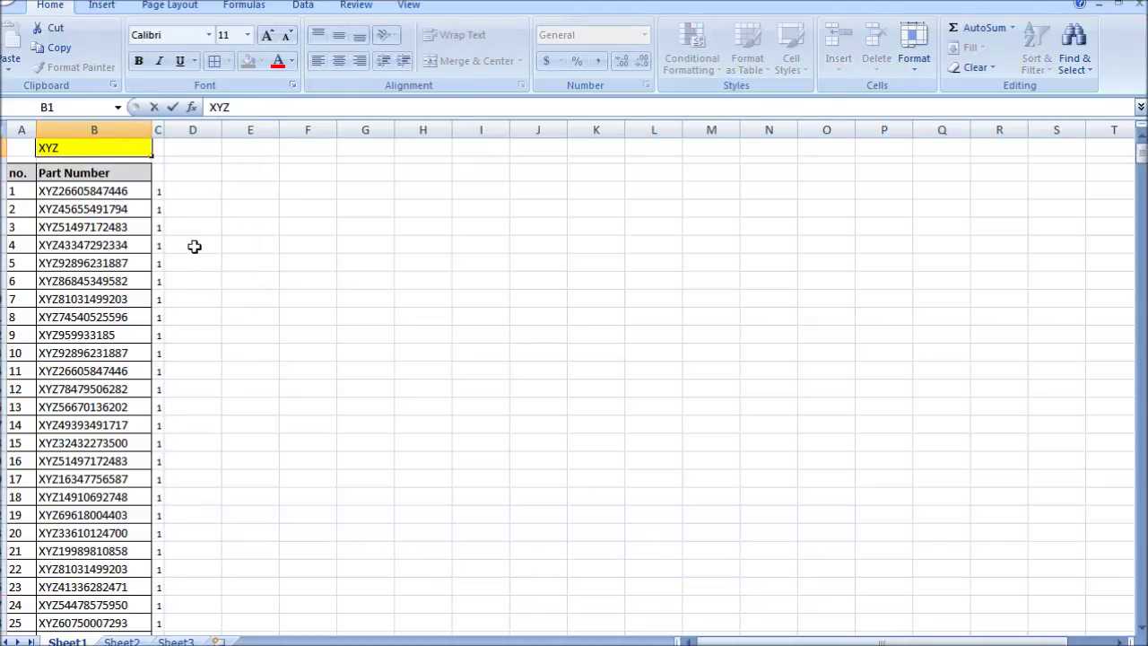
pyautogui.press('Return')
pyautogui.click(164, 208)
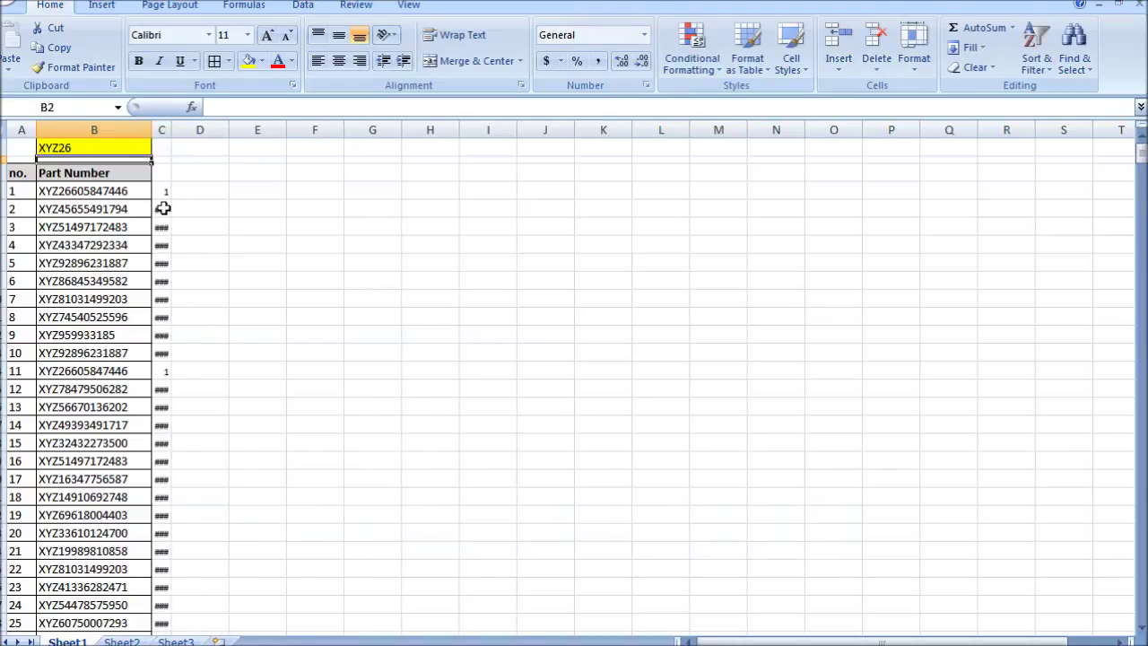
# Change C4's formula to =IF(ISERROR(MATCH($B$1&"*",B4,0)),"",MATCH($B$1&"*",B4,0)) so that errors return an empty string
pyautogui.click(164, 188)
pyautogui.click(215, 107)
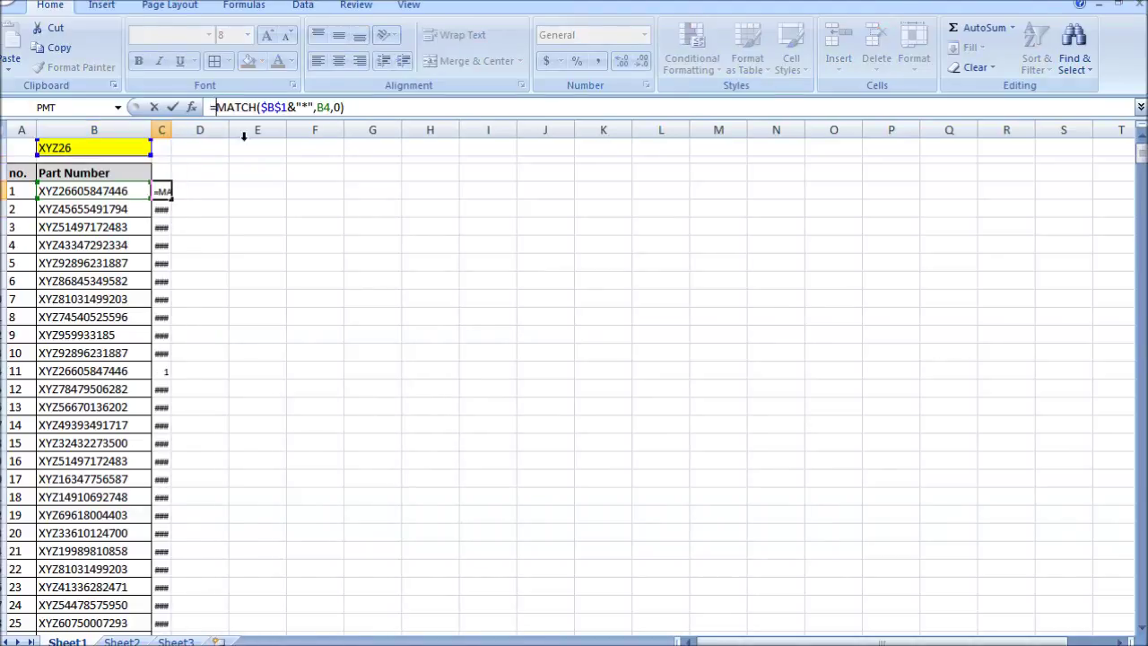
pyautogui.write('if(iserr')
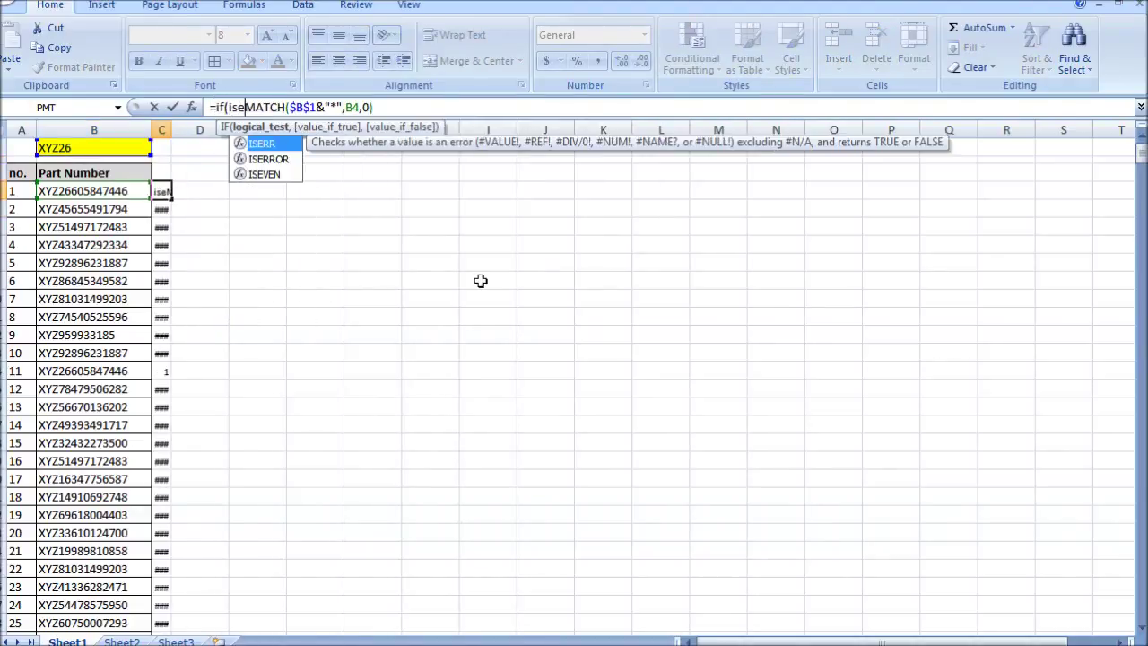
pyautogui.write('or(')
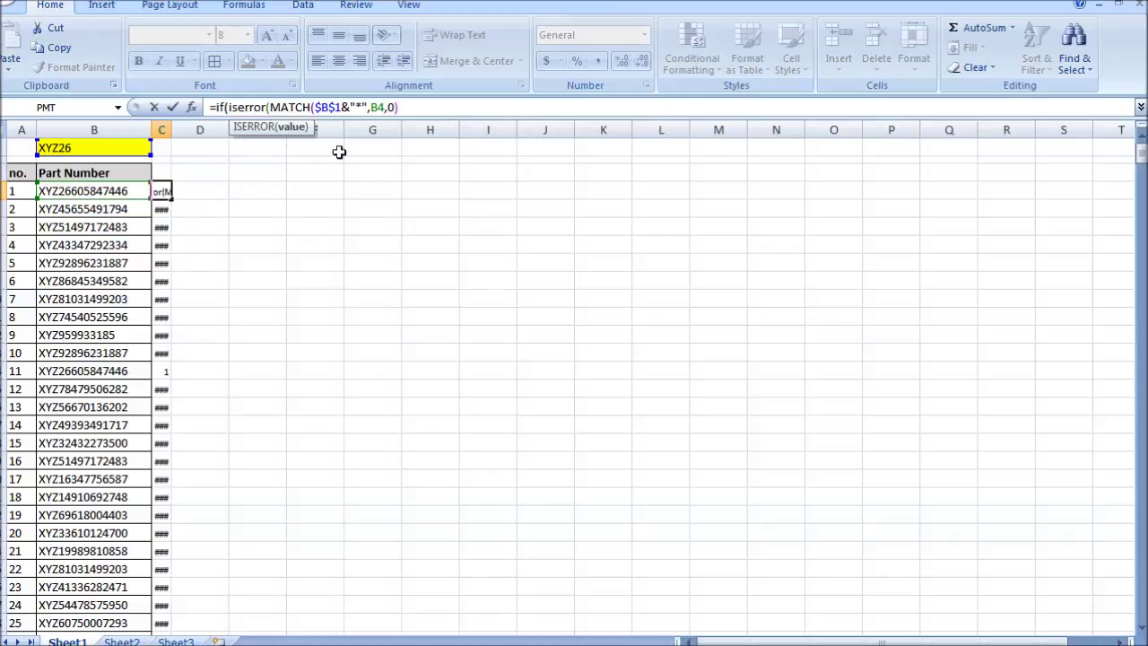
pyautogui.moveTo(274, 107); pyautogui.dragTo(410, 109)
pyautogui.hotkey('ctrl', 'c')
pyautogui.click(428, 112)
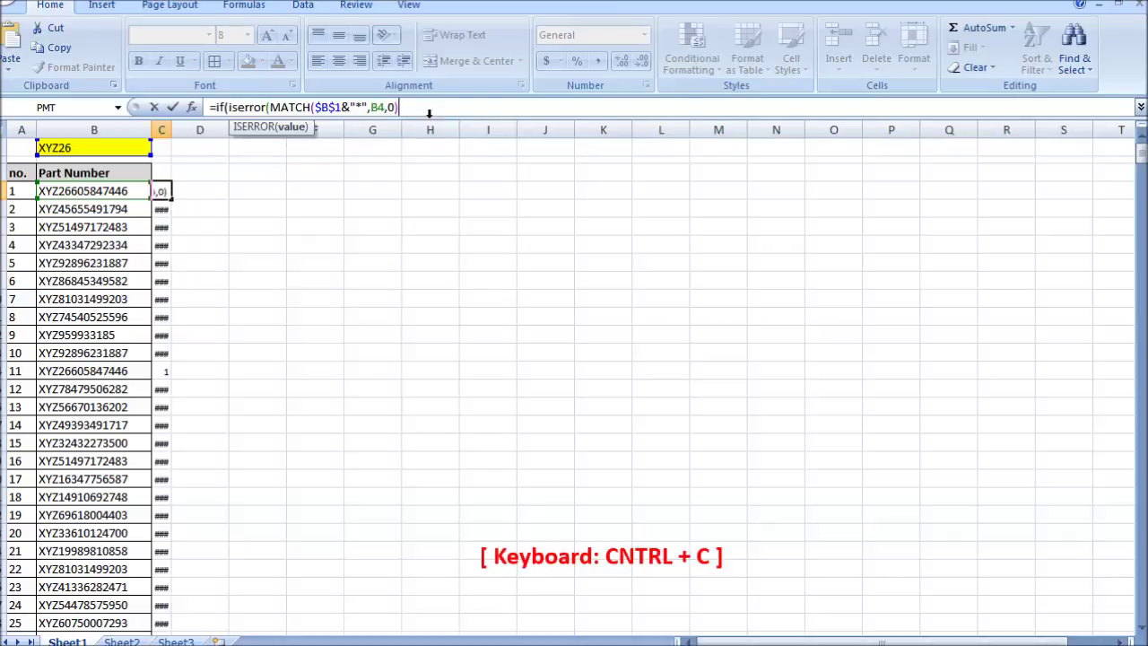
pyautogui.write('),"",')
pyautogui.hotkey('ctrl', 'v')
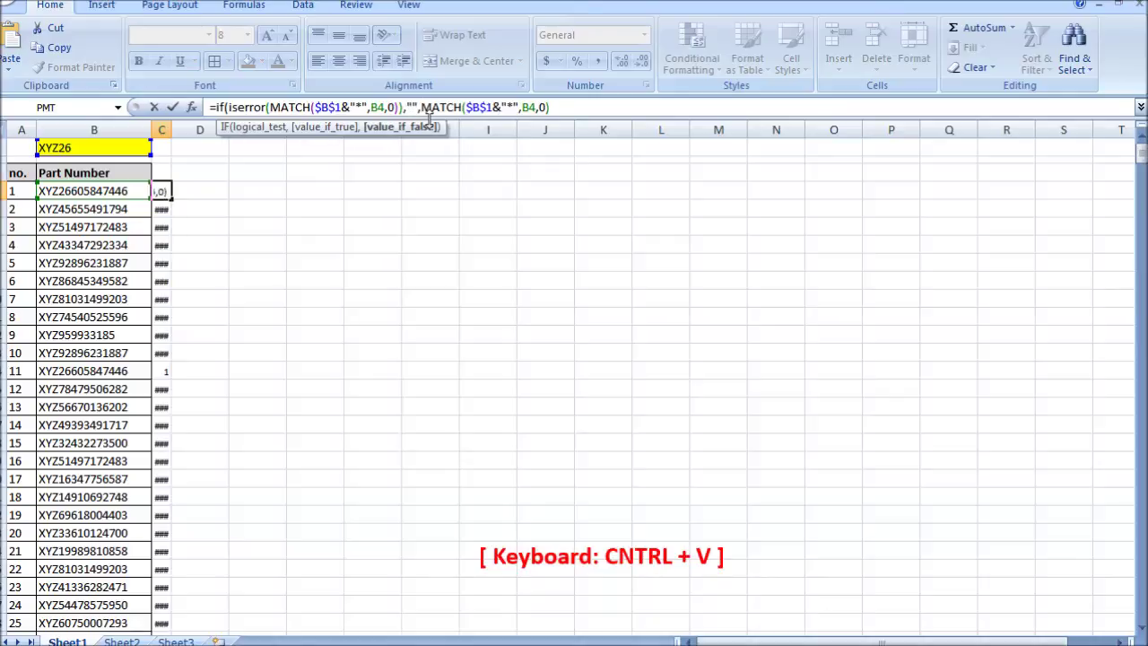
pyautogui.write(')')
pyautogui.press('Return')
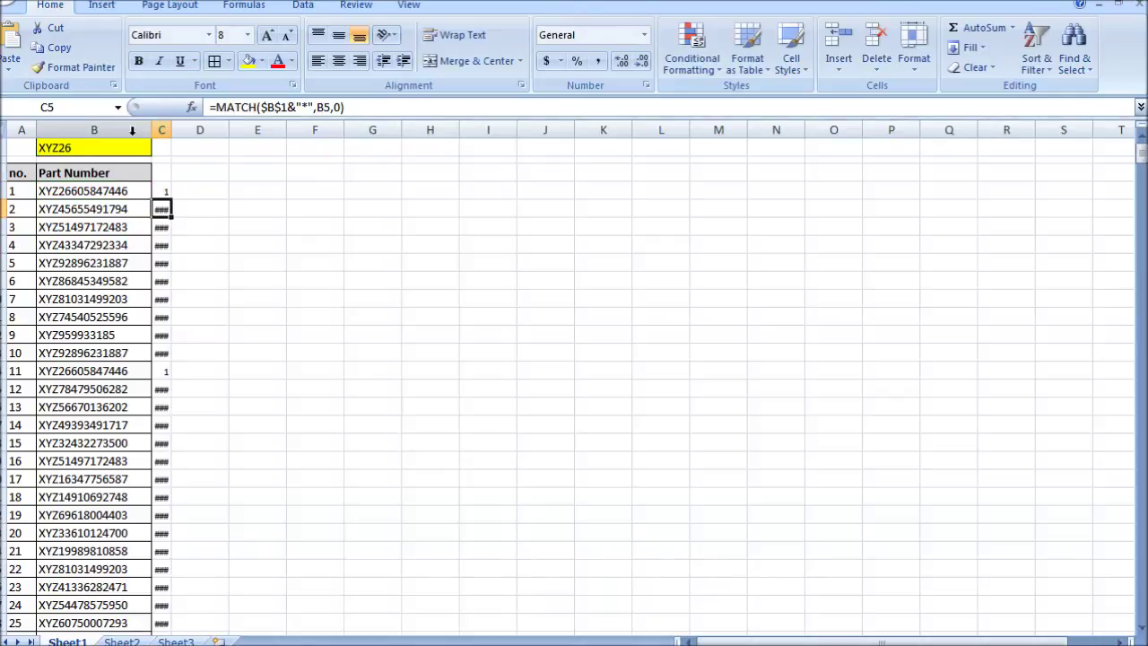
# Copy the error-handled formula from C4 down to all part number rows in column C
pyautogui.click(160, 189)
pyautogui.doubleClick(170, 198)
pyautogui.click(258, 207)
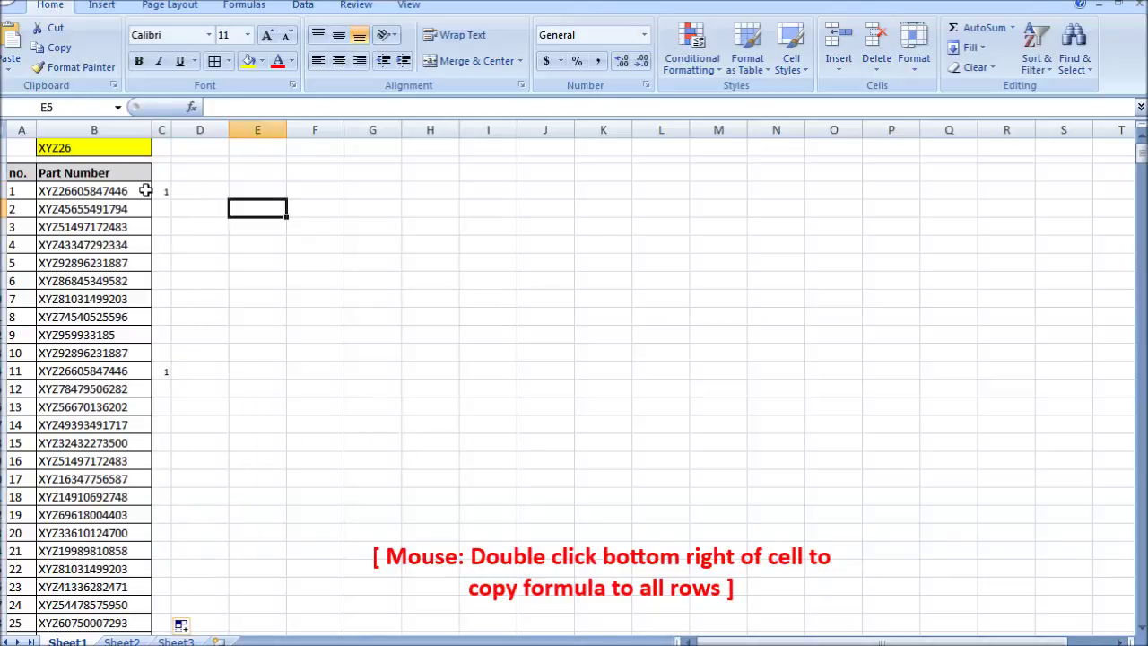
# Change the search text in cell B1 to XYZ9
pyautogui.click(100, 148)
pyautogui.doubleClick(108, 147)
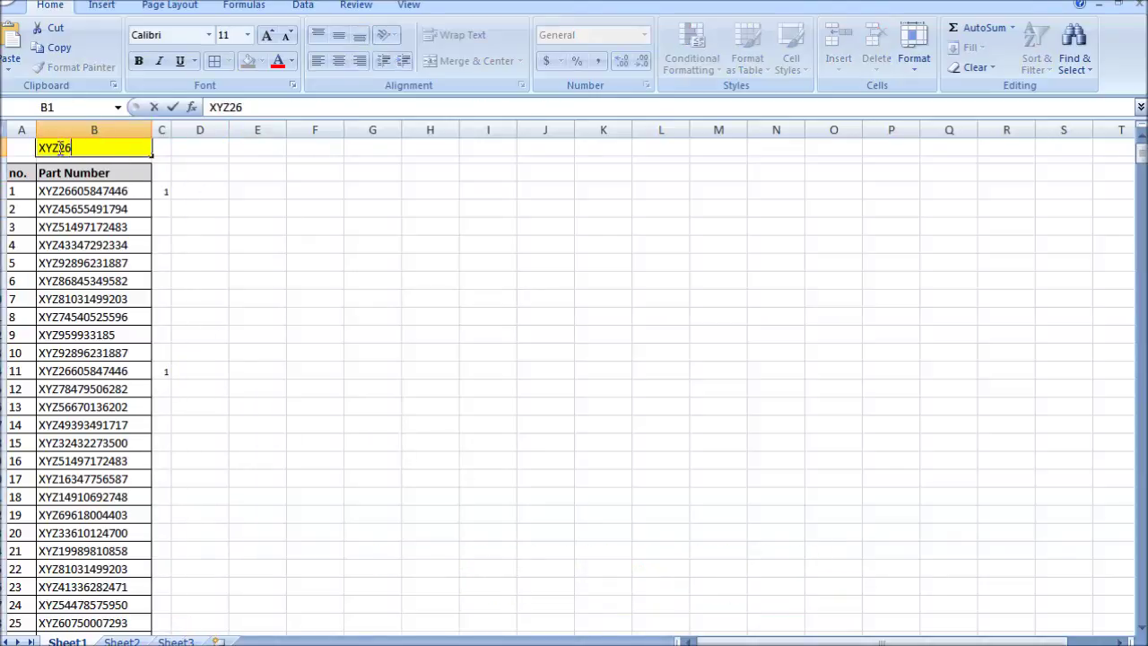
pyautogui.hotkey('shift', 'Left')
pyautogui.hotkey('shift', 'Left')
pyautogui.write('9')
pyautogui.press('Return')
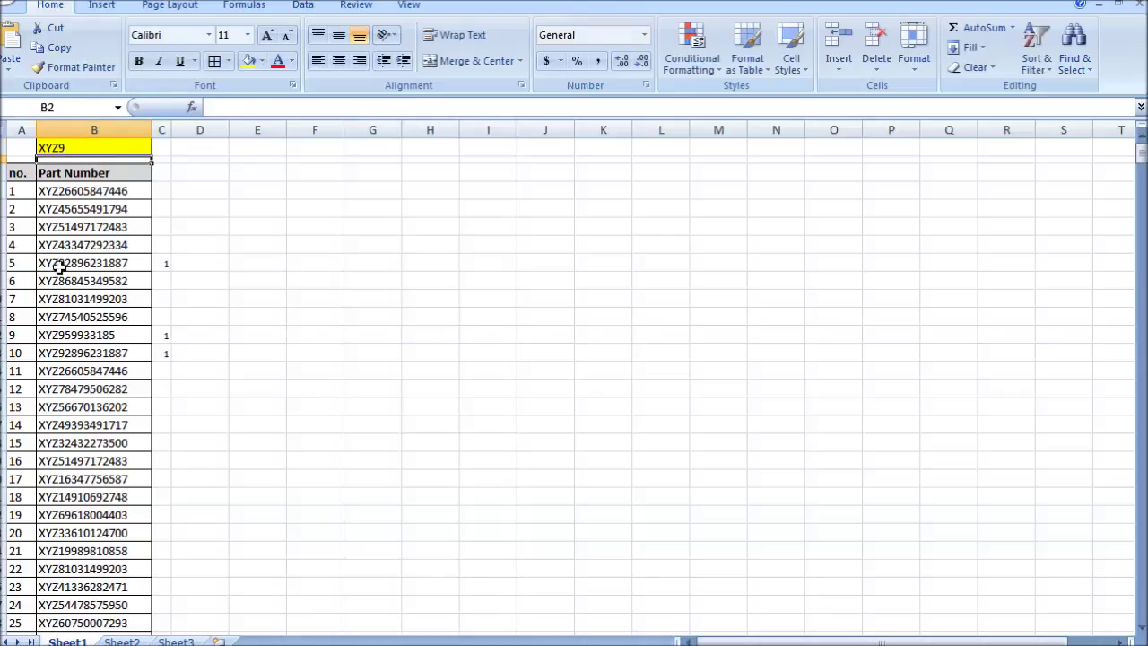
# Create a formula-based conditional formatting rule for B4 with the formula =C4=1, using a relative reference
pyautogui.click(81, 189)
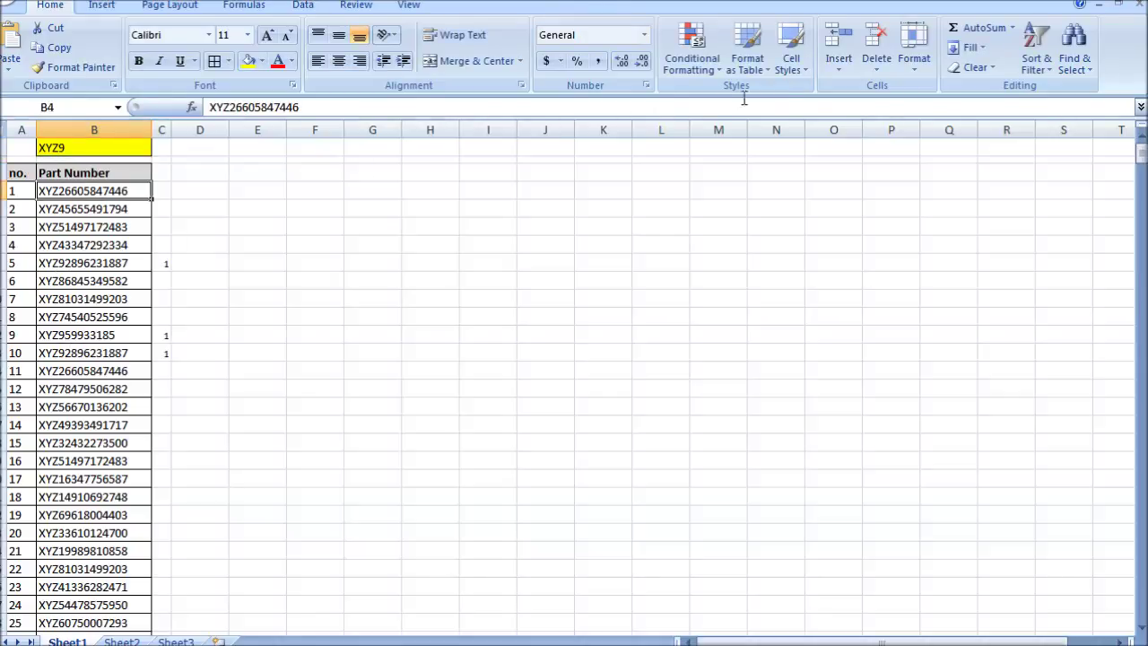
pyautogui.click(692, 45)
pyautogui.click(731, 291)
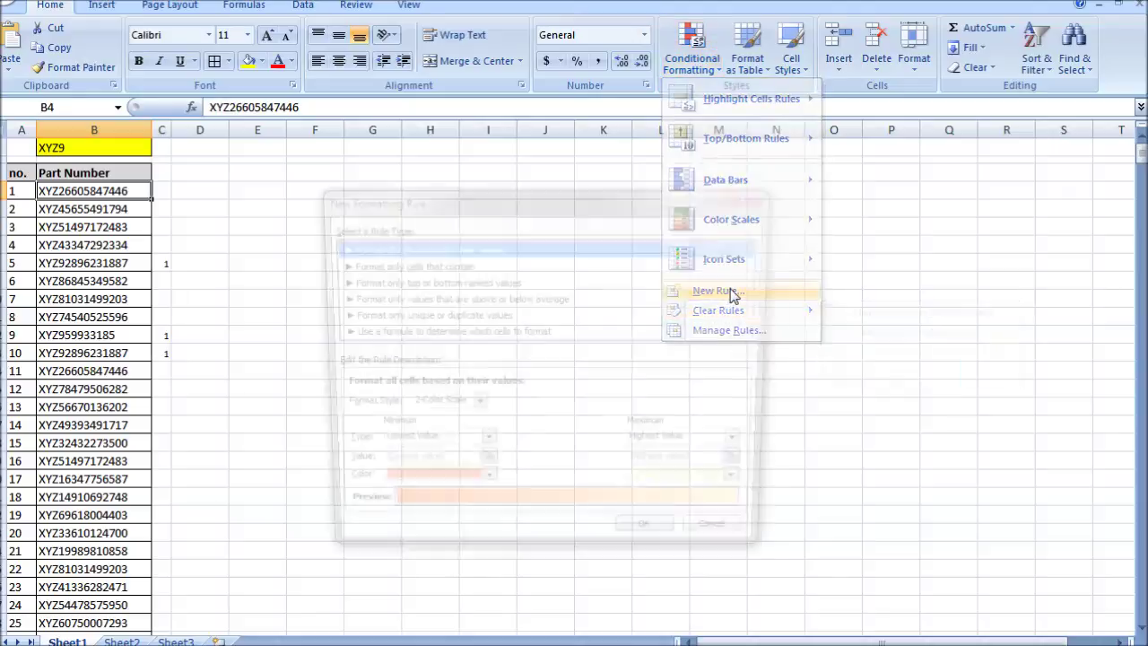
pyautogui.click(412, 335)
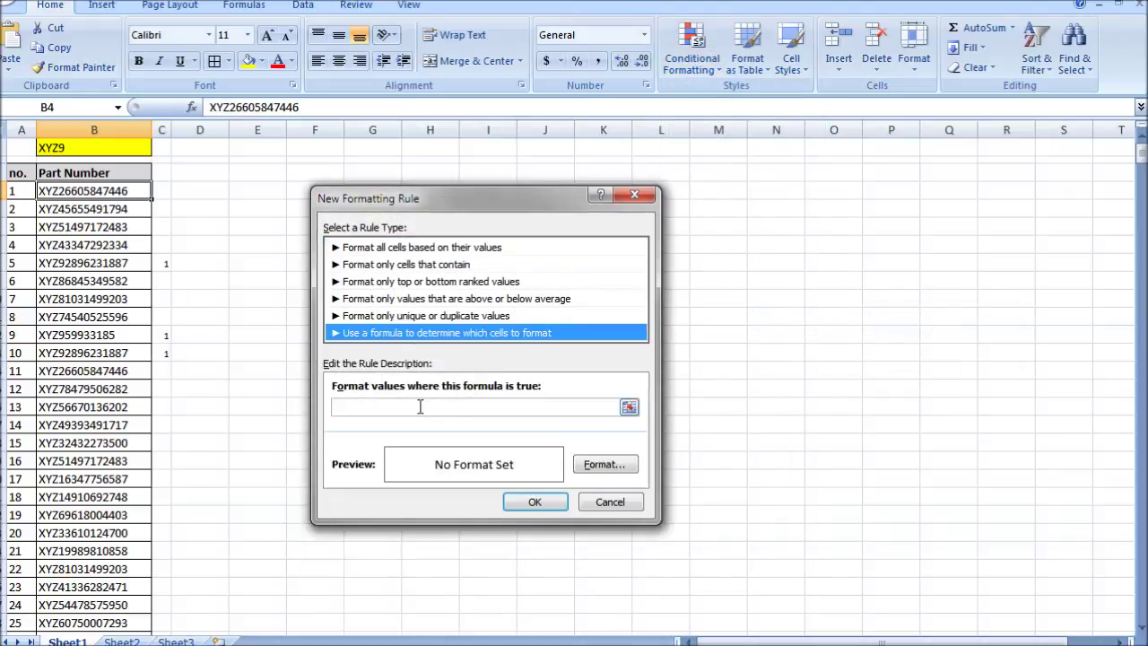
pyautogui.click(161, 191)
pyautogui.write('=1')
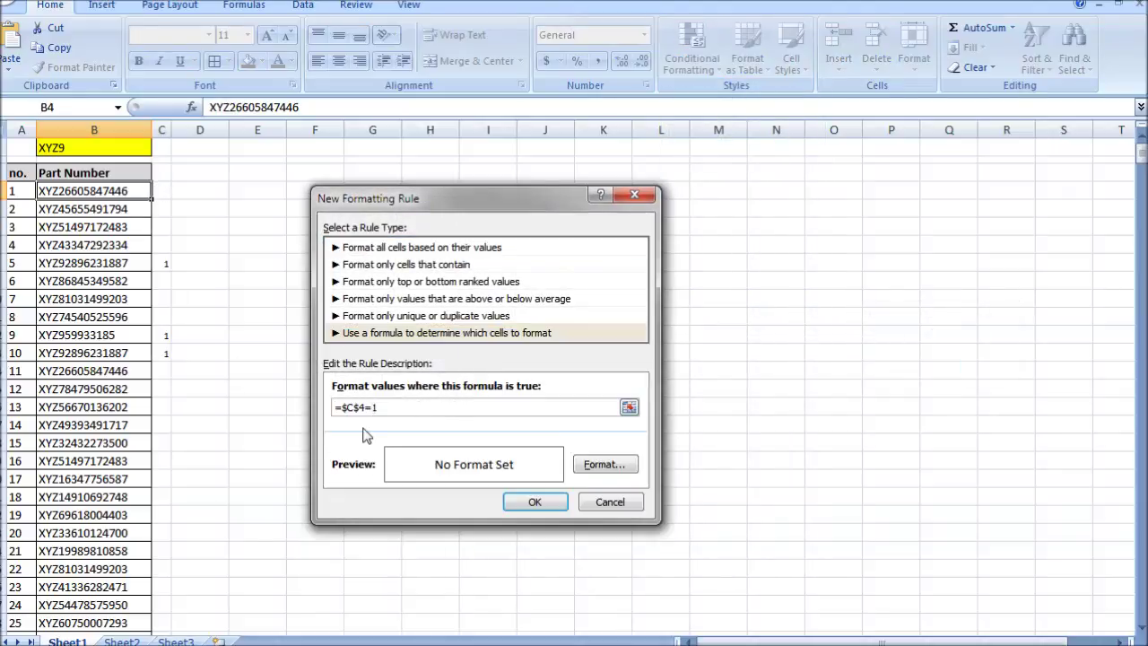
pyautogui.press('F4')
pyautogui.press('F4')
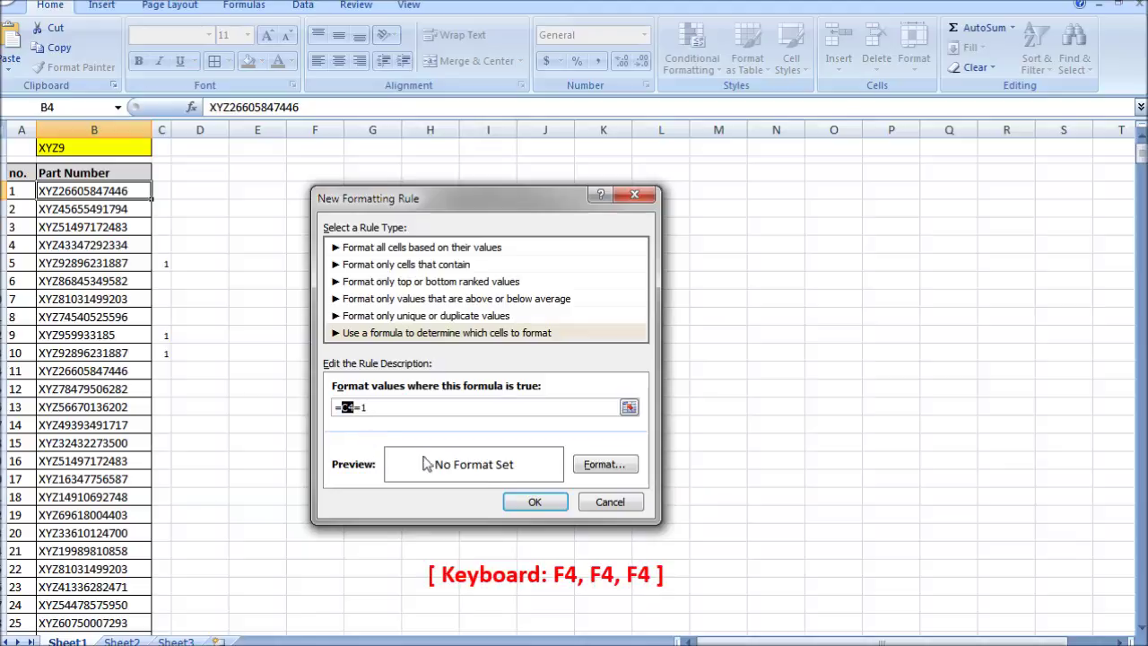
# Give the new rule a yellow background fill and apply it to B4
pyautogui.click(605, 464)
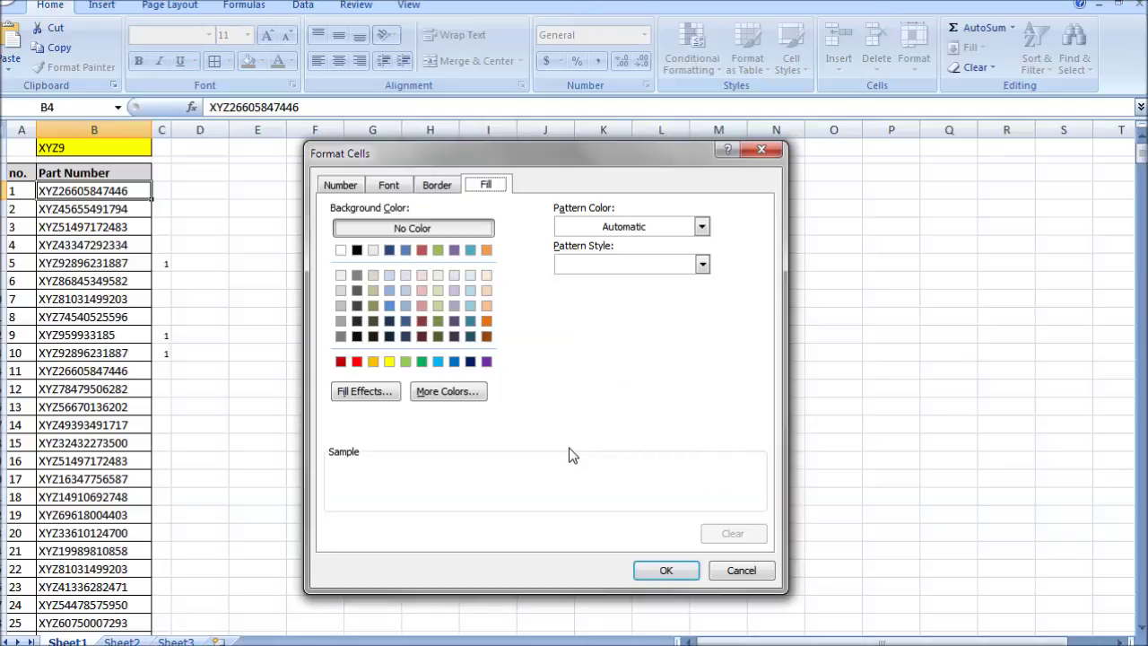
pyautogui.click(389, 362)
pyautogui.click(665, 570)
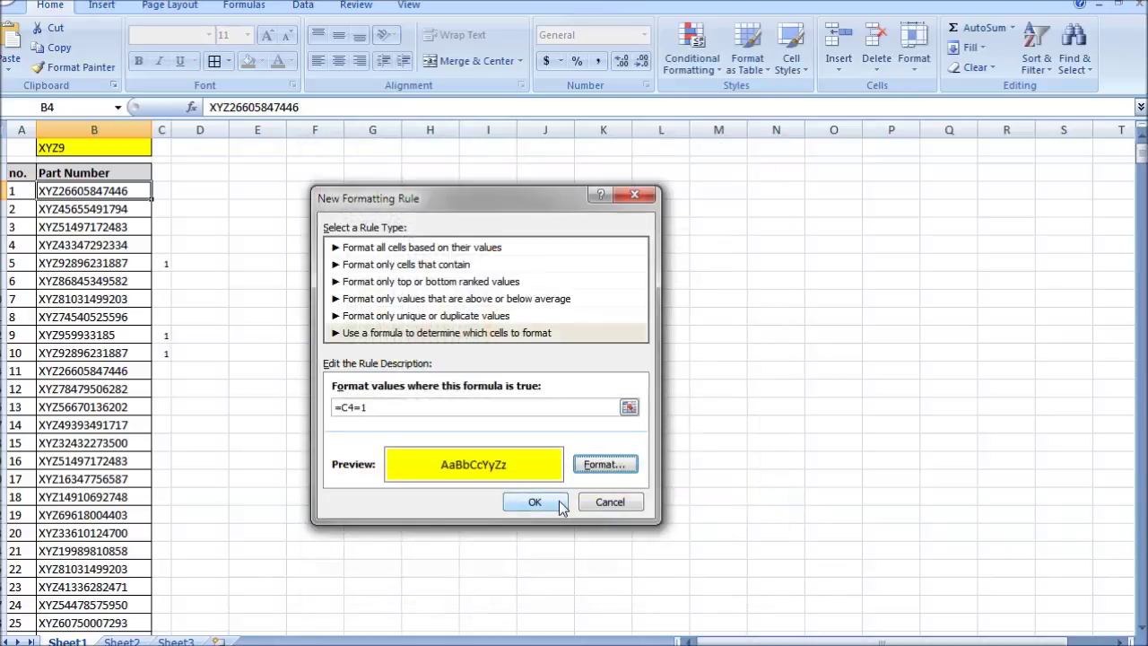
pyautogui.click(536, 502)
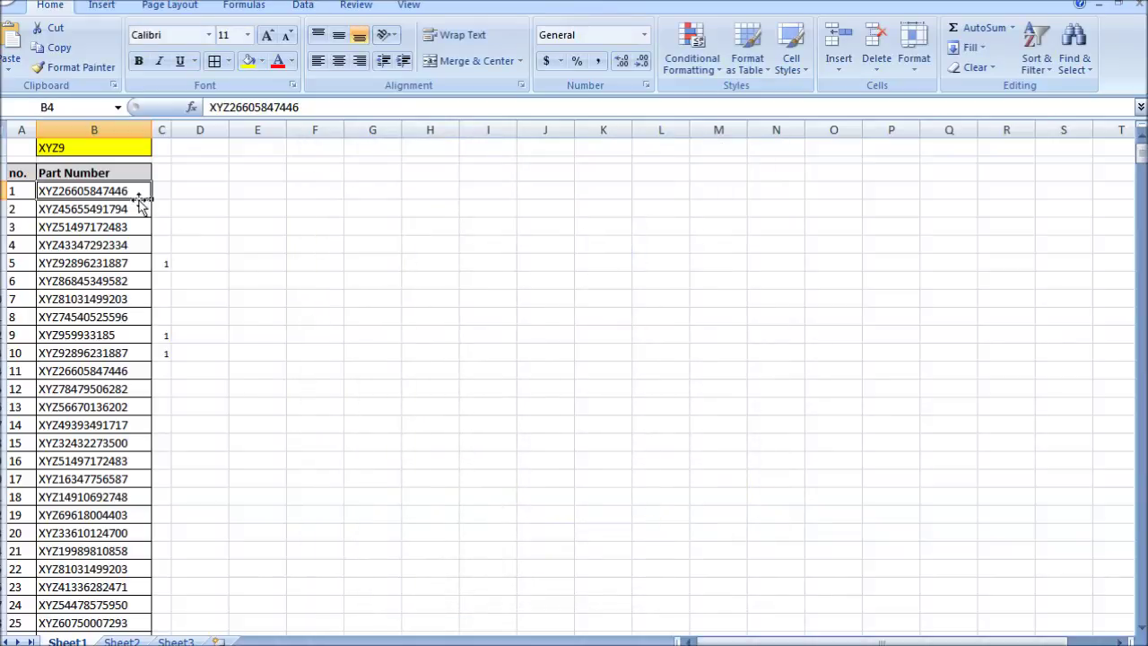
# Copy cell B4 and paste only its formats onto all part number cells in column B, down to the last row
pyautogui.rightClick(133, 191)
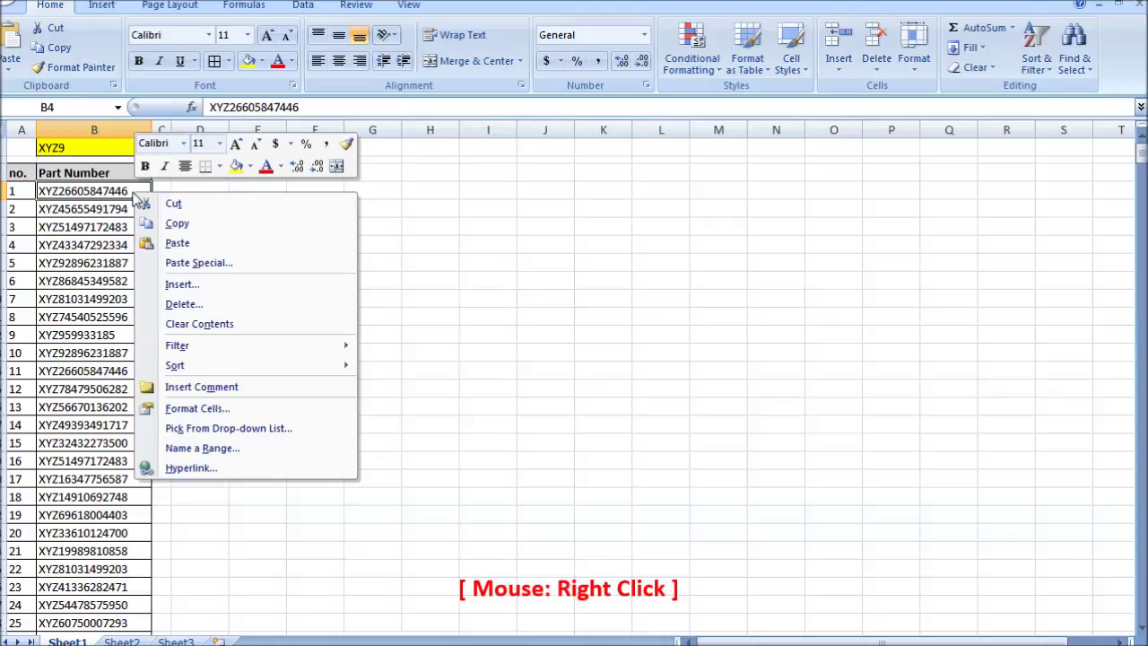
pyautogui.click(179, 223)
pyautogui.hotkey('ctrl', 'shift', 'Down')
pyautogui.rightClick(97, 184)
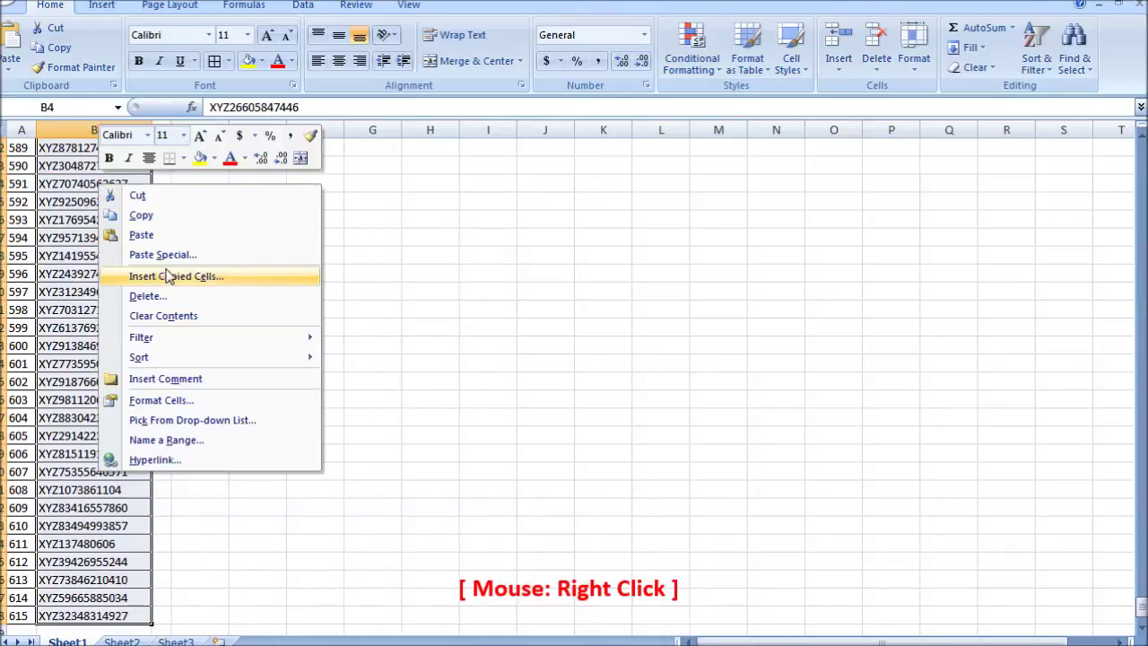
pyautogui.click(113, 254)
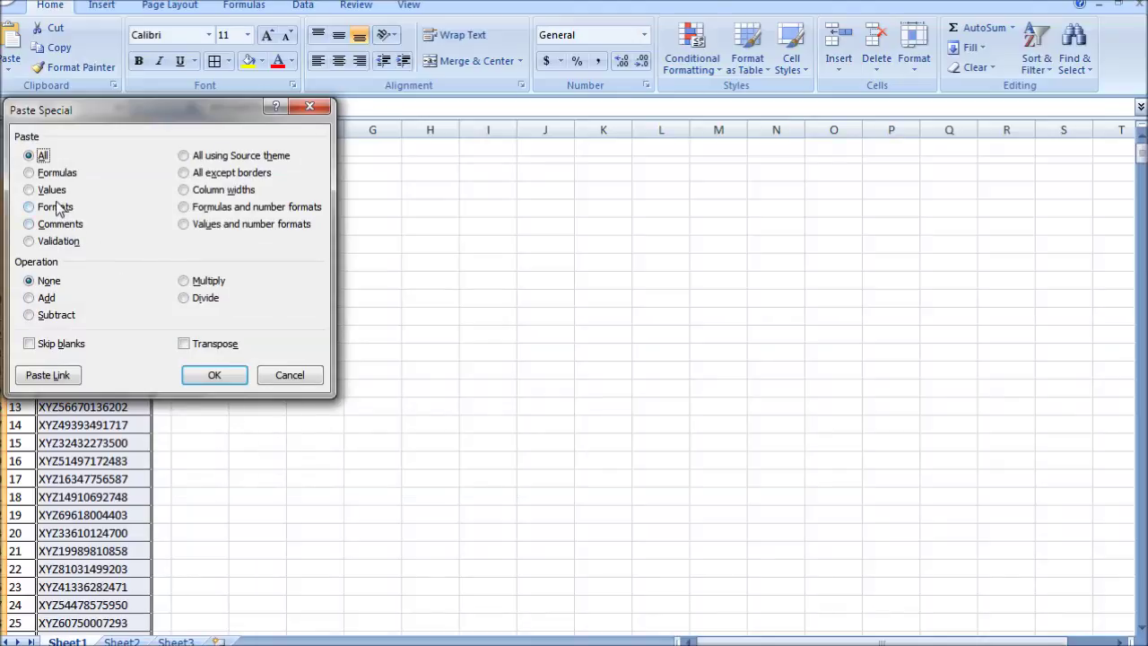
pyautogui.click(56, 207)
pyautogui.click(215, 378)
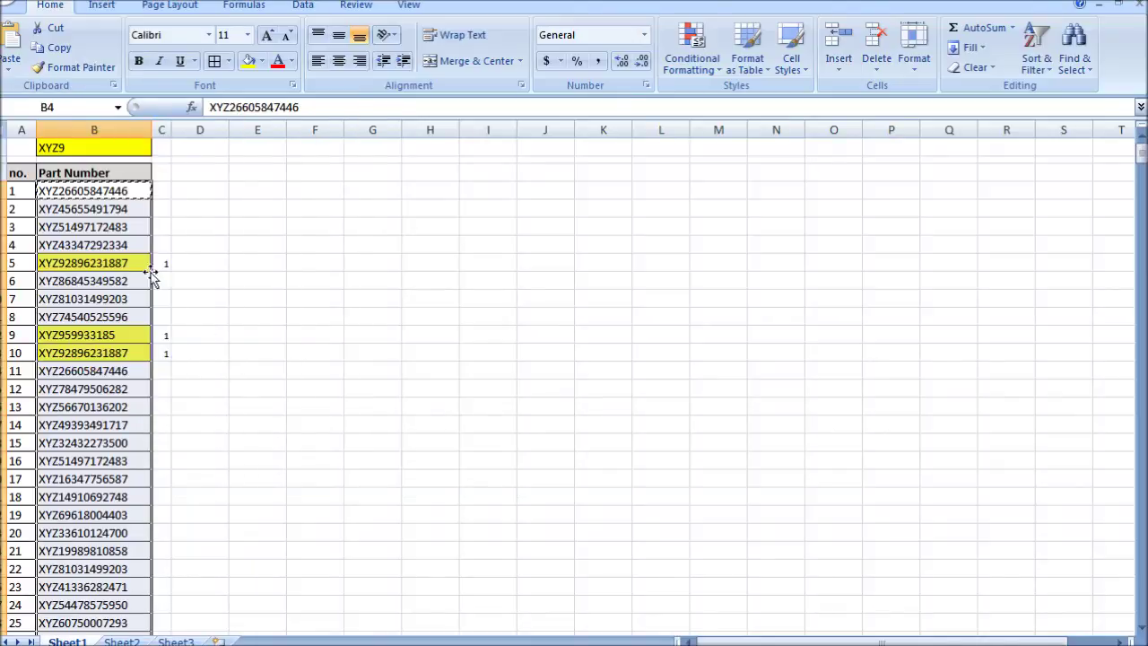
# Hide helper column C
pyautogui.click(188, 188)
pyautogui.rightClick(162, 130)
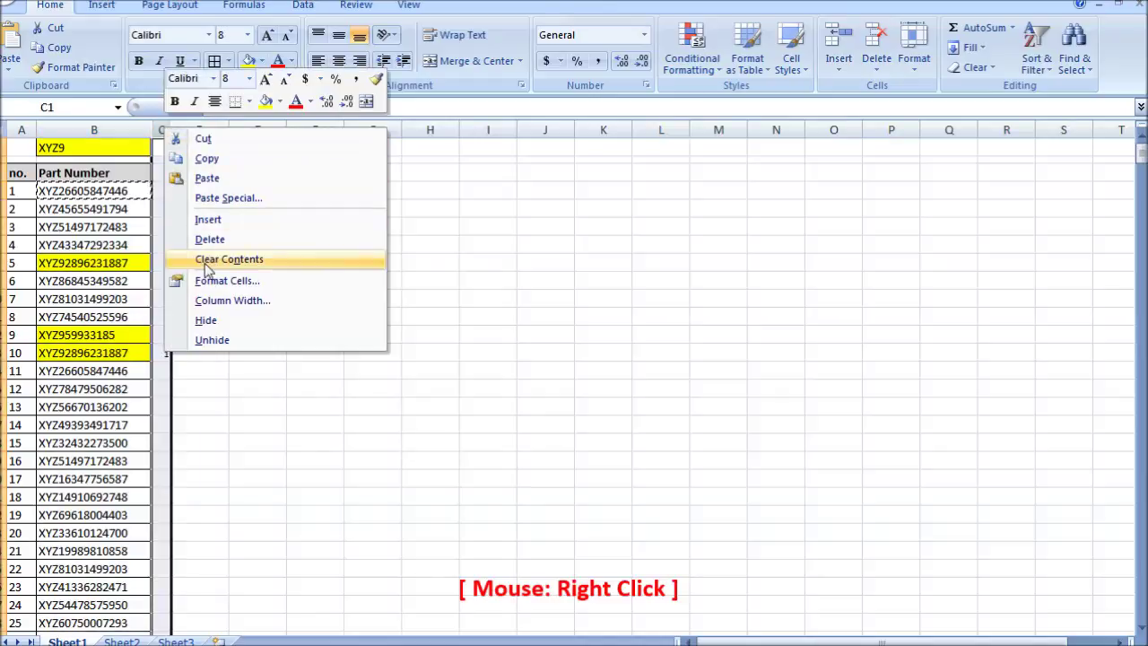
pyautogui.click(222, 321)
# Test the partial-match highlighting by entering xyz12 and xyz14 in search cell B1
pyautogui.press('Left')
pyautogui.write('xy')
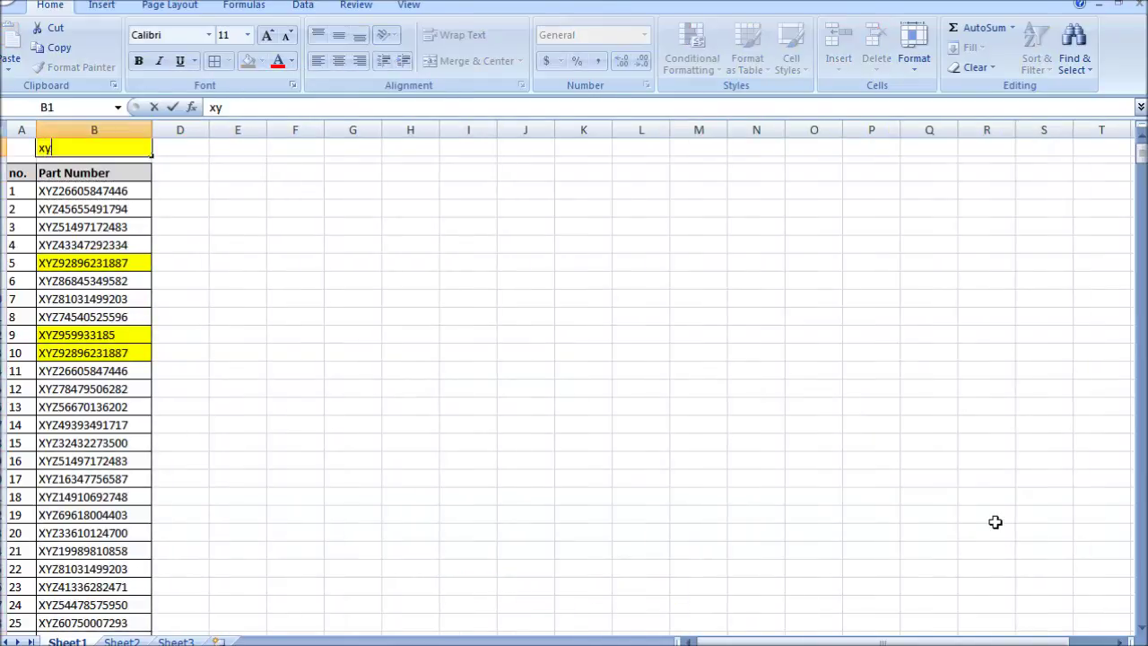
pyautogui.write('z12')
pyautogui.press('Return')
pyautogui.click(116, 147)
pyautogui.write('xyz14')
pyautogui.press('Return')
# Change the search text in B1 to xyz69 and check the highlighted matches down the part number list
pyautogui.press('Up')
pyautogui.write('xyz69')
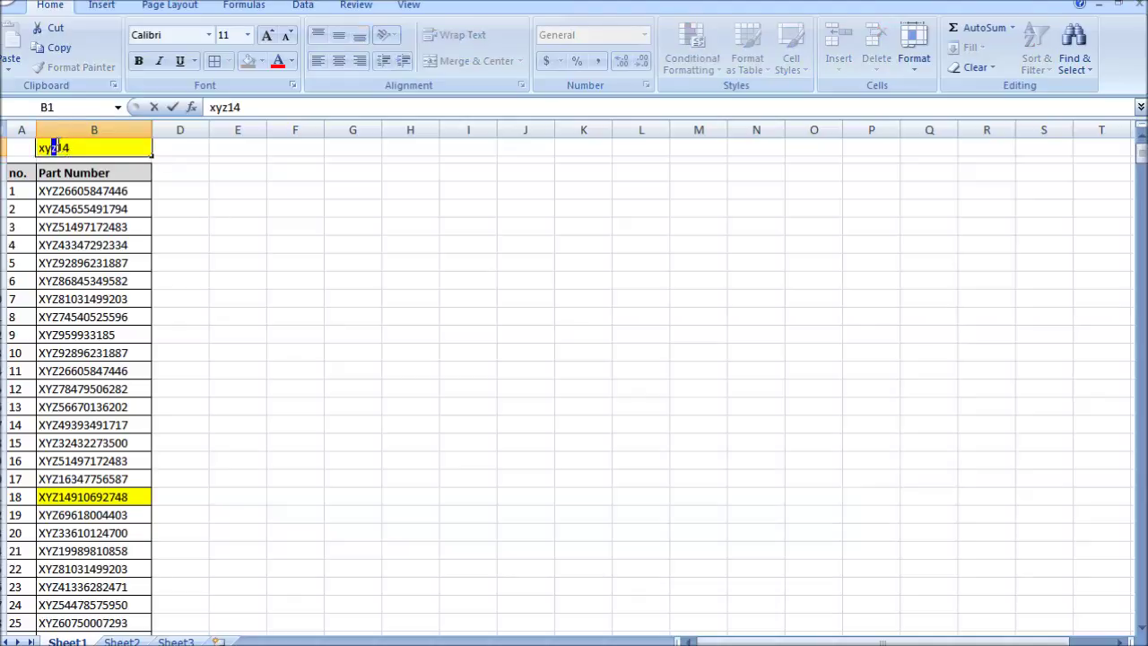
pyautogui.click(180, 191)
pyautogui.scroll(-18, 182, 282)
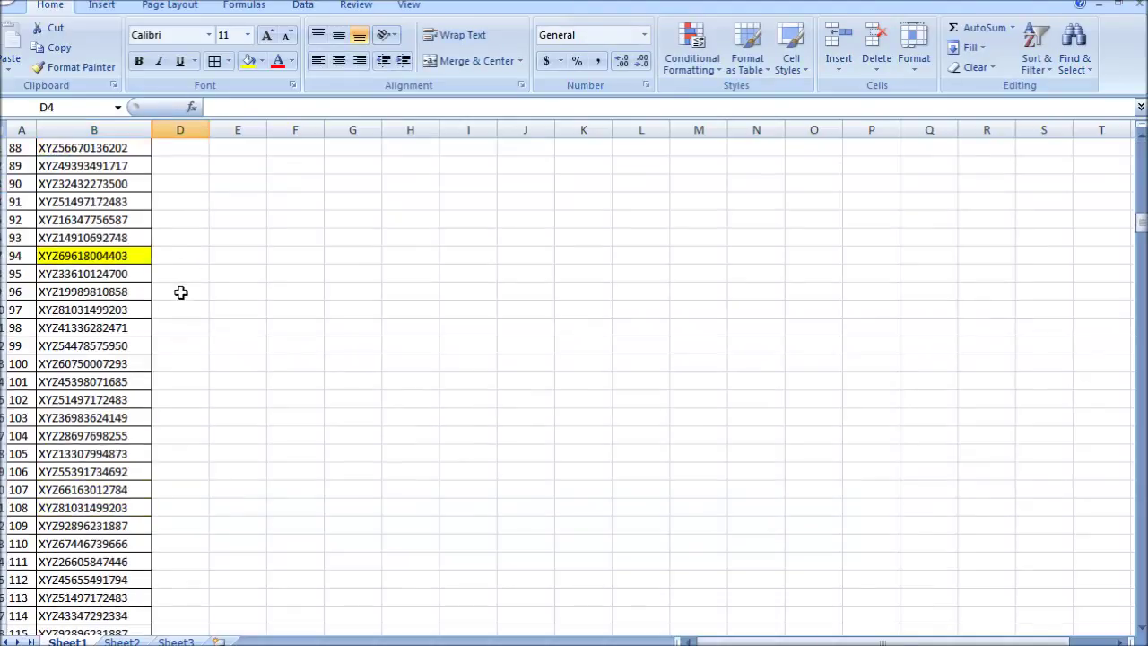
pyautogui.scroll(18, 353, 280)
pyautogui.click(177, 208)
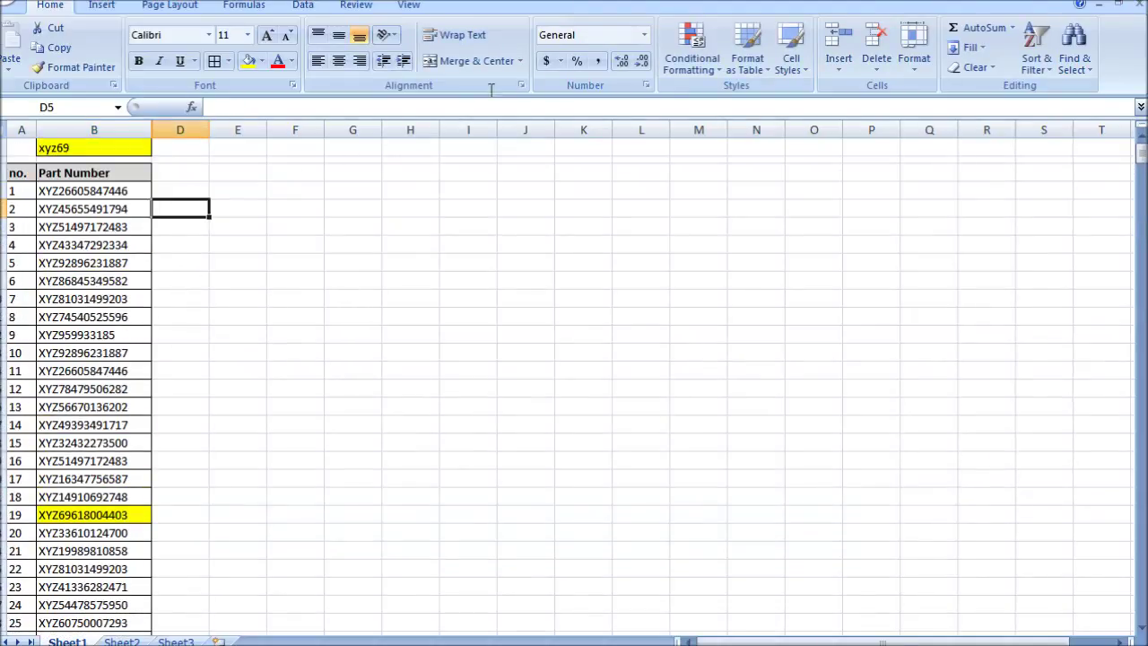
# Change the fill of the worksheet's =B4=$B$1 conditional formatting rule to green and apply it
pyautogui.click(709, 64)
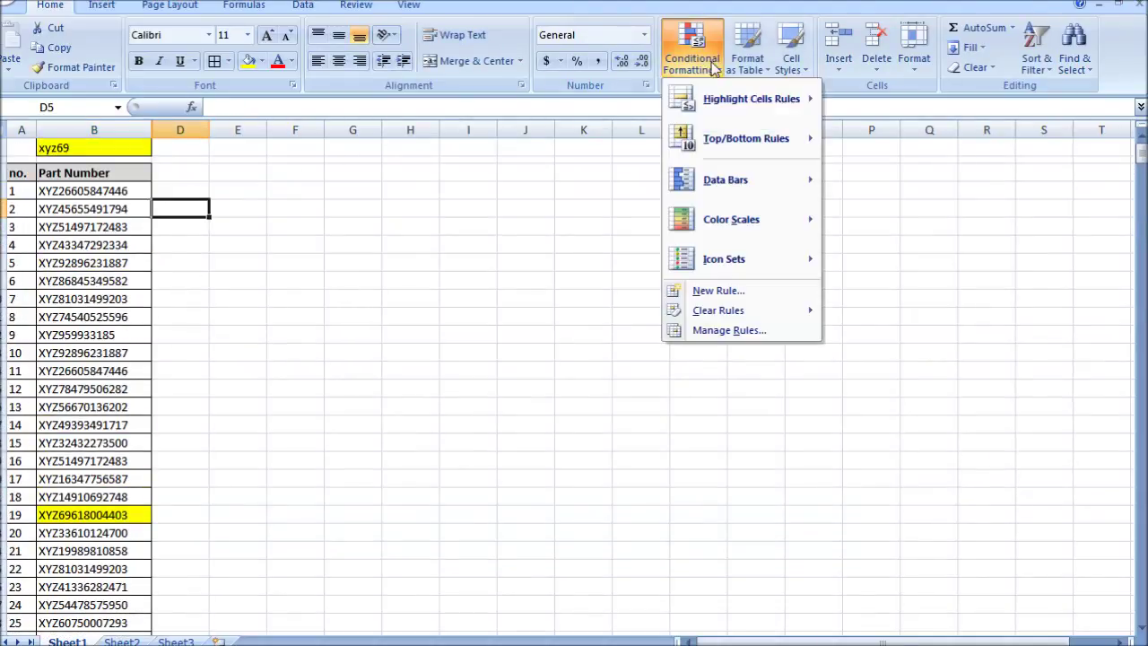
pyautogui.click(731, 331)
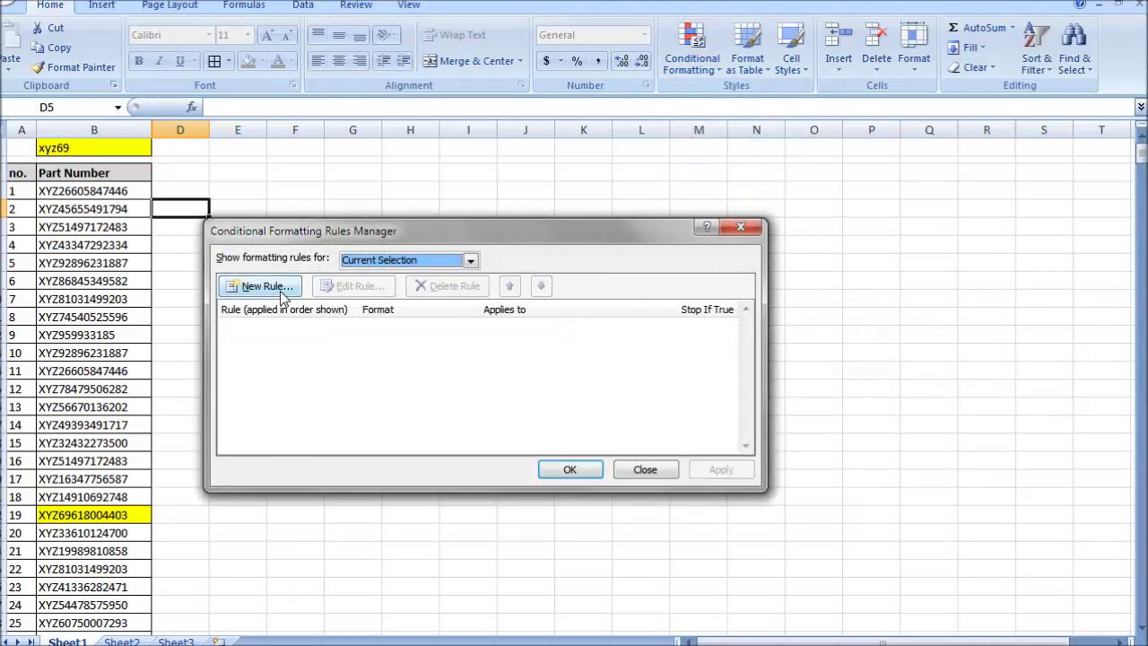
pyautogui.click(399, 260)
pyautogui.click(398, 285)
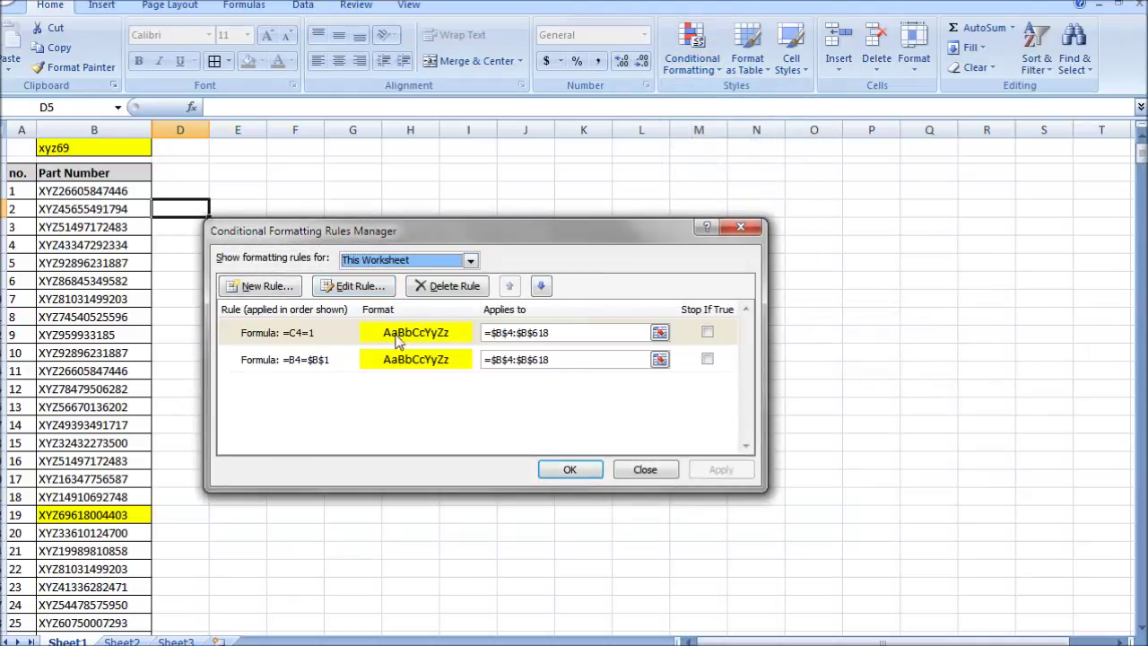
pyautogui.click(329, 370)
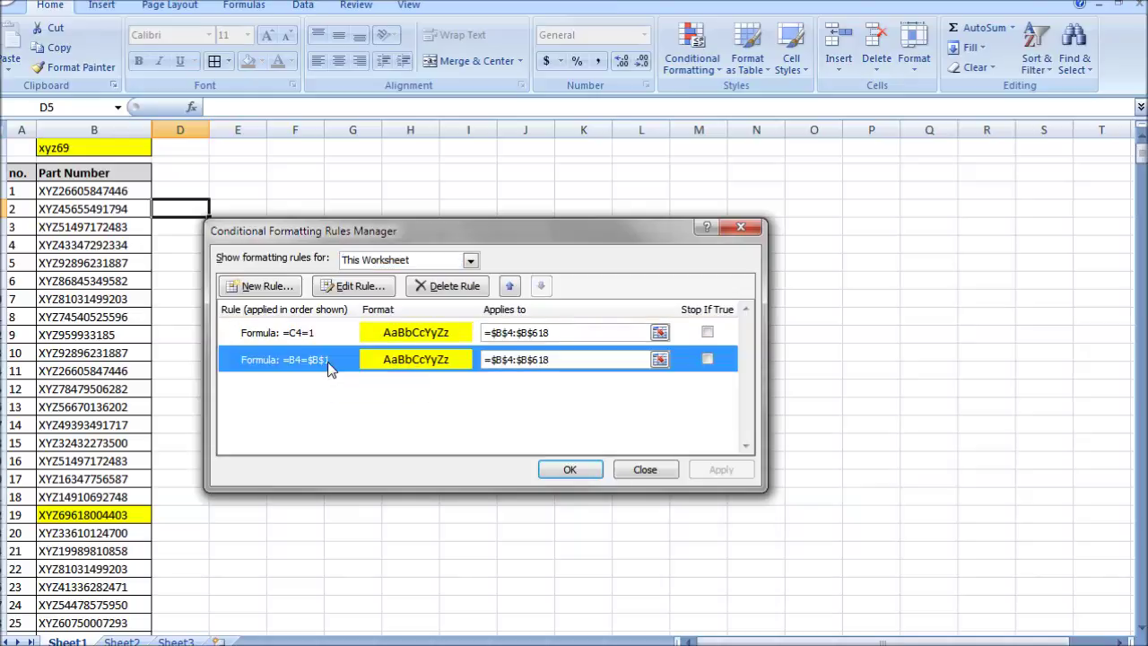
pyautogui.click(386, 288)
pyautogui.click(615, 463)
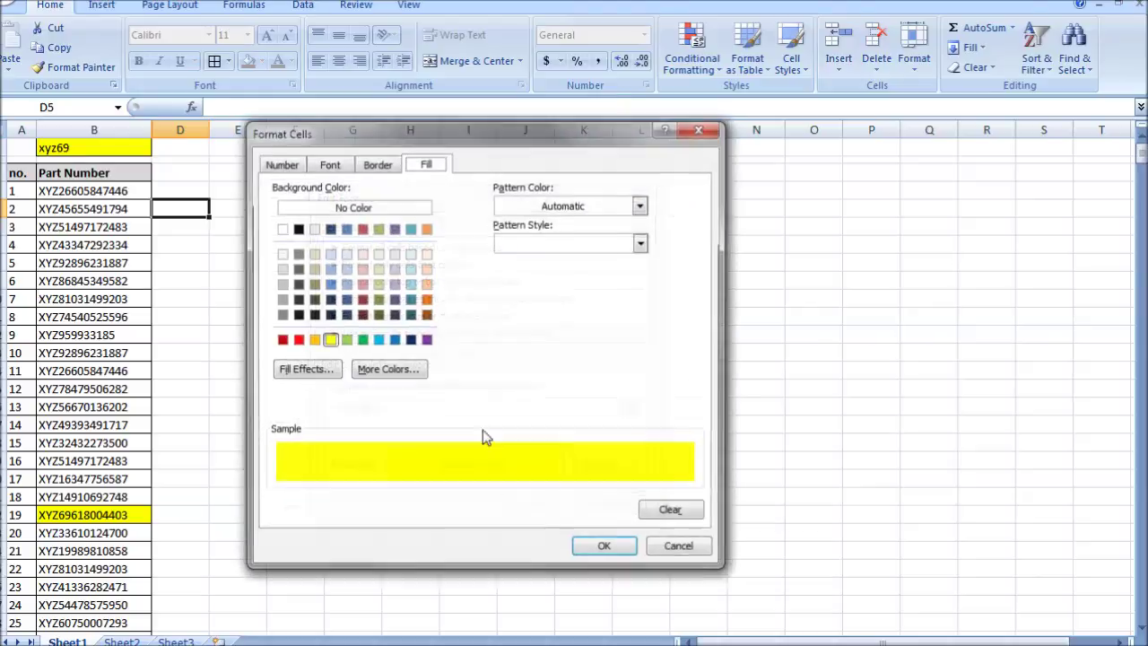
pyautogui.click(361, 339)
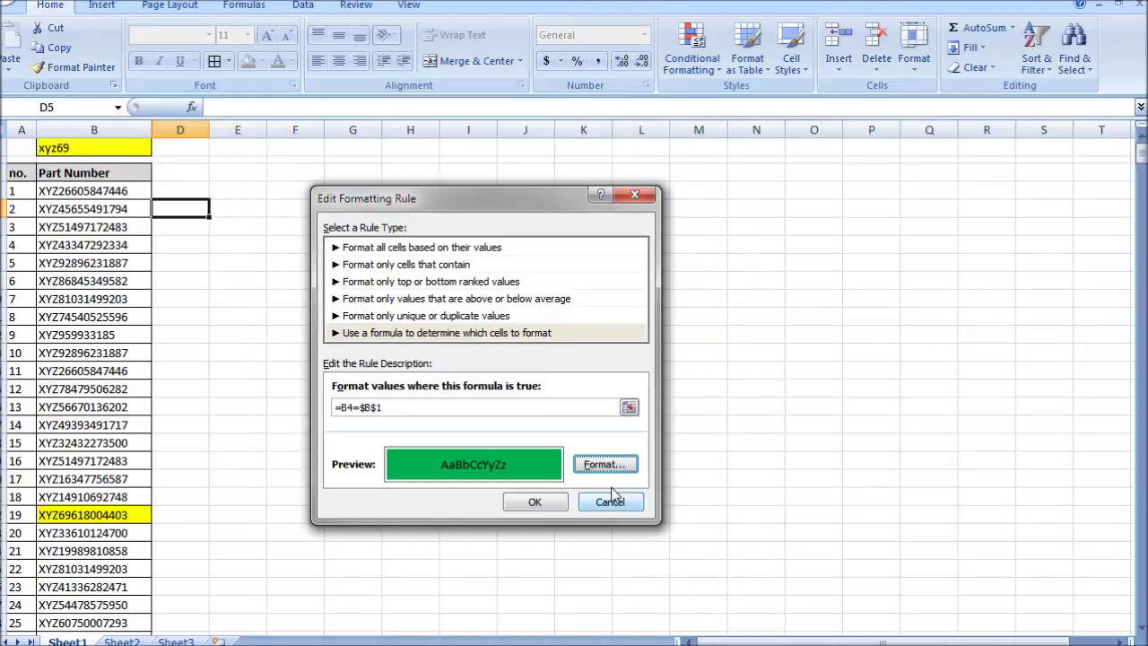
pyautogui.click(531, 504)
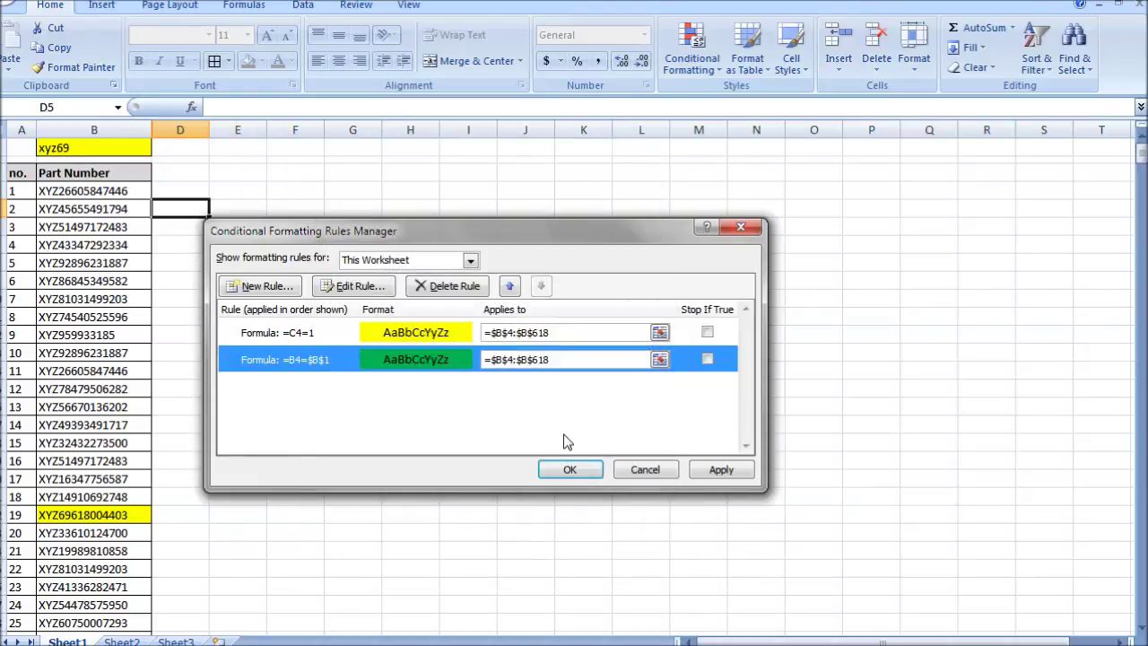
pyautogui.click(704, 471)
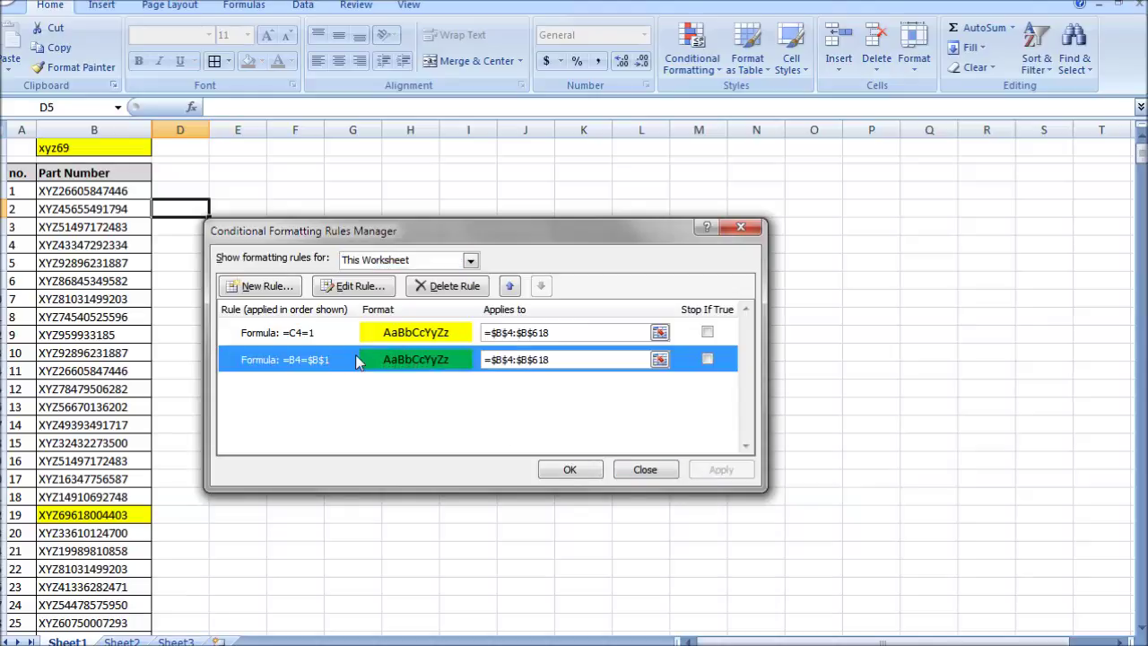
# Move the green =B4=$B$1 rule above the =C4=1 rule and apply the new order
pyautogui.click(511, 286)
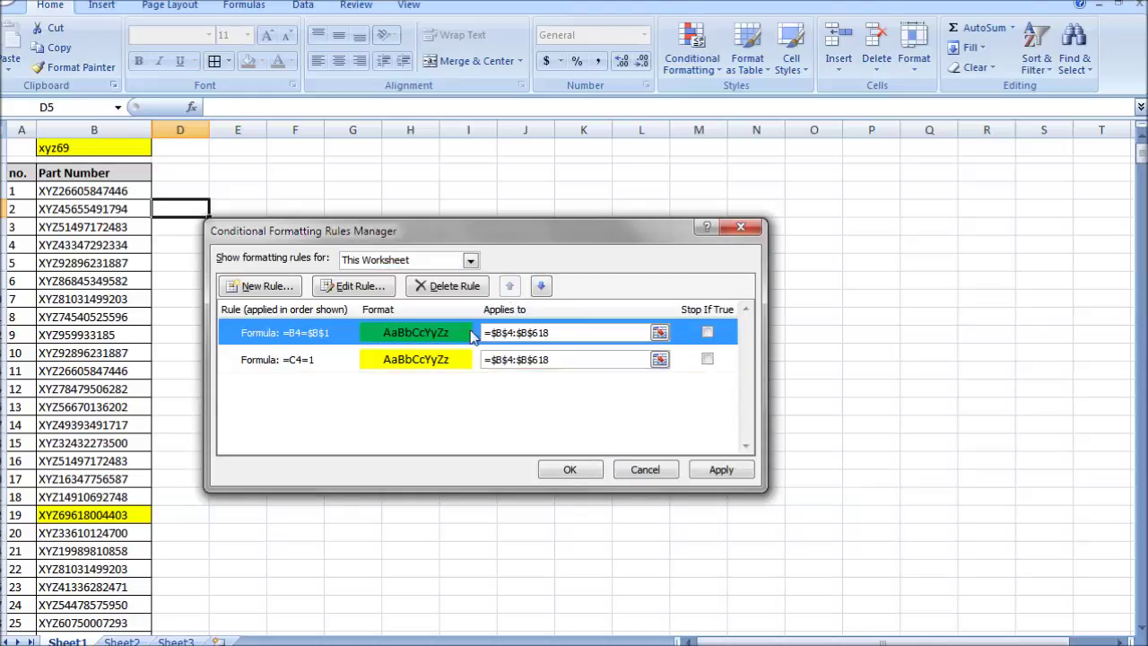
pyautogui.click(720, 470)
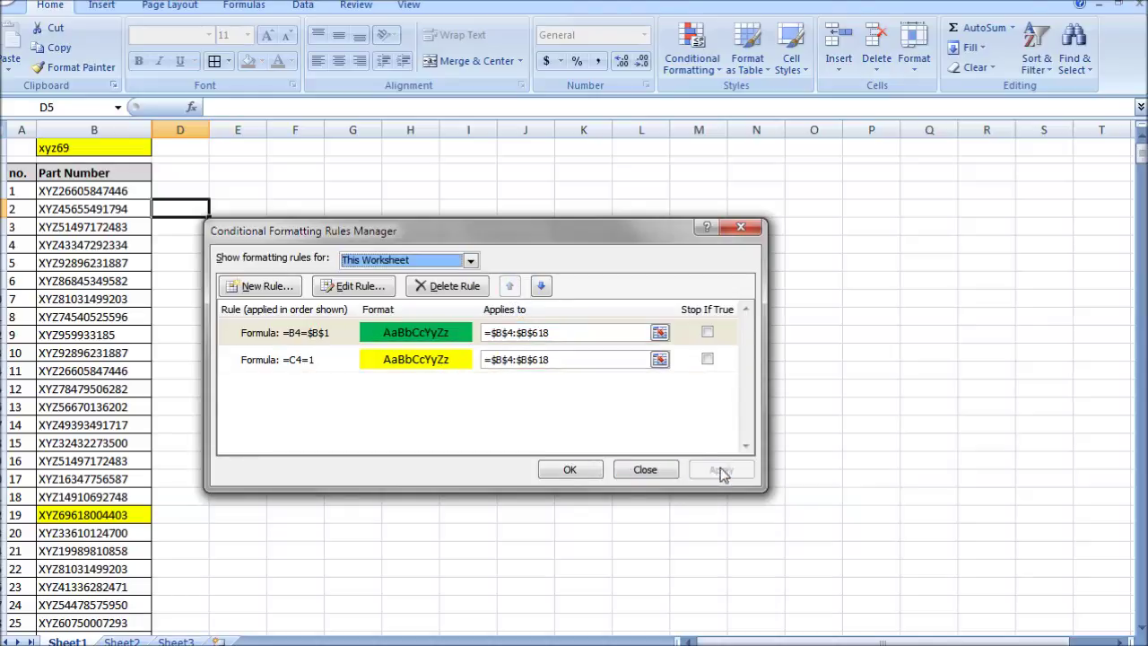
pyautogui.click(572, 470)
pyautogui.click(120, 147)
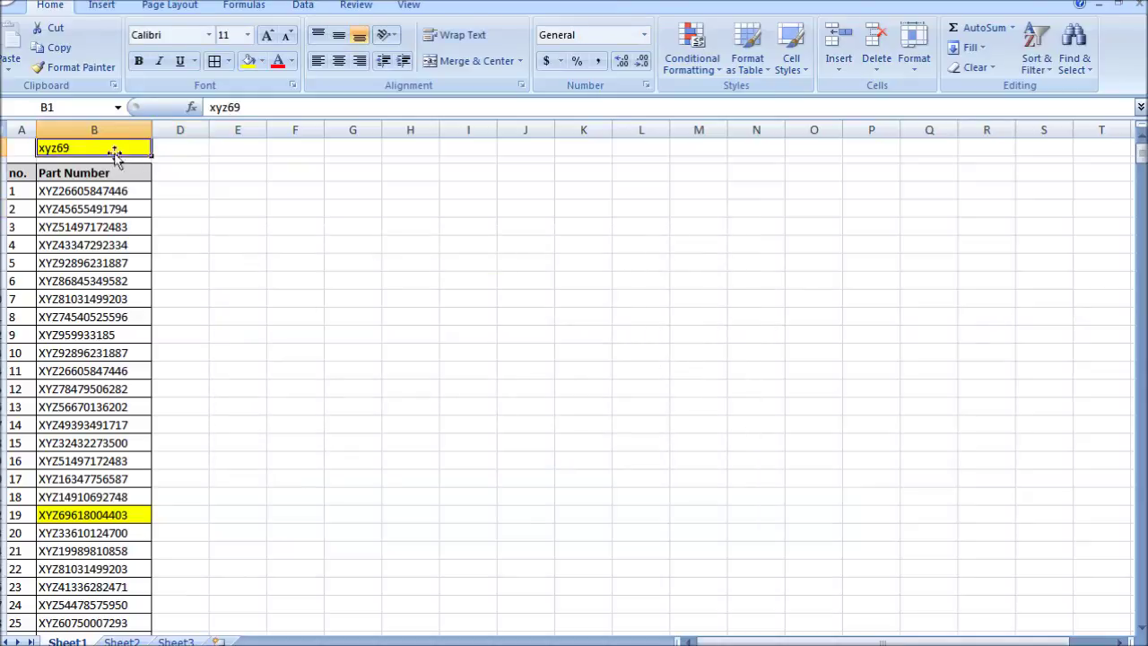
pyautogui.doubleClick(113, 150)
pyautogui.write('618004403')
pyautogui.press('Return')
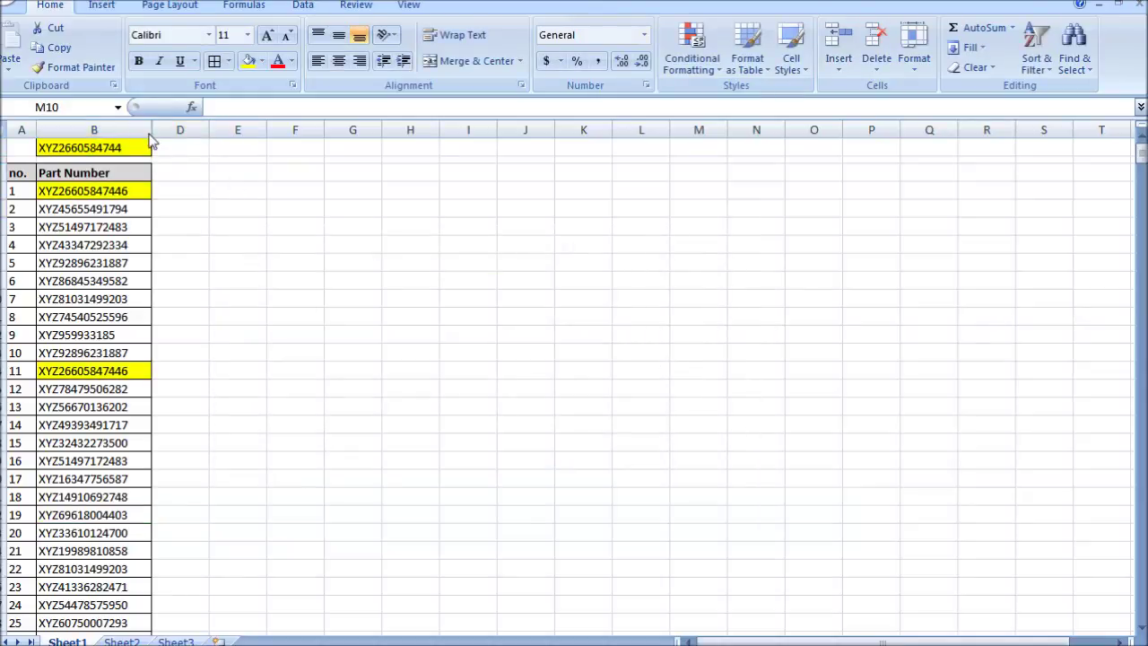
# Unhide helper column C between columns B and D
pyautogui.moveTo(94, 131); pyautogui.dragTo(180, 130)
pyautogui.rightClick(176, 133)
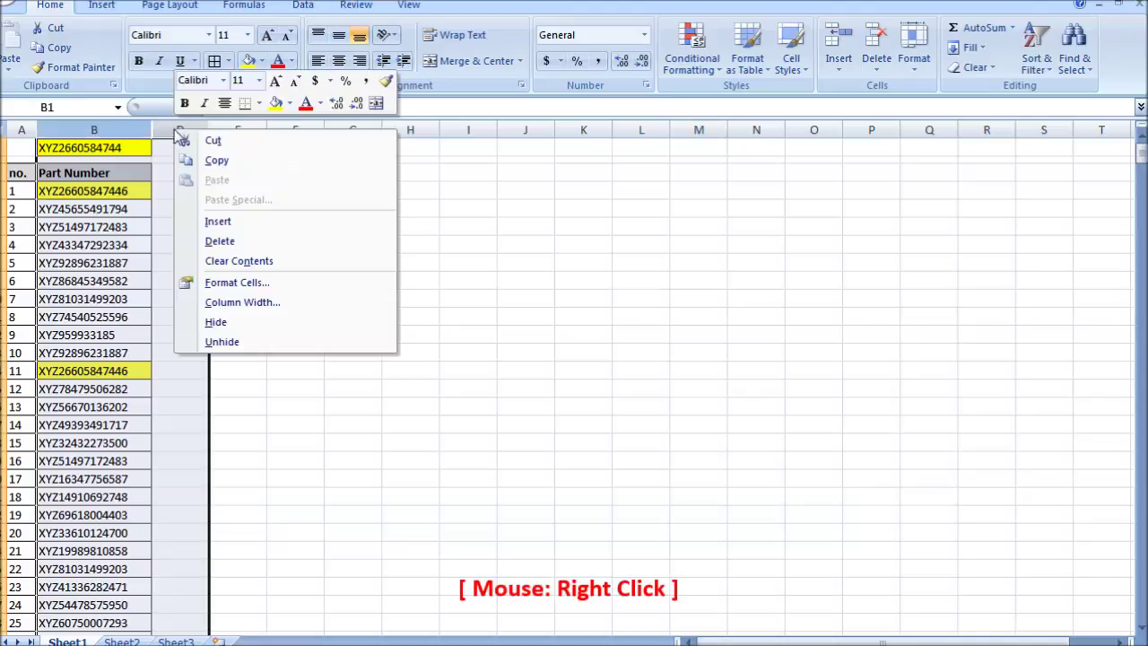
pyautogui.click(224, 342)
# Enter the formula =ROW()/10 in cell D4
pyautogui.click(202, 188)
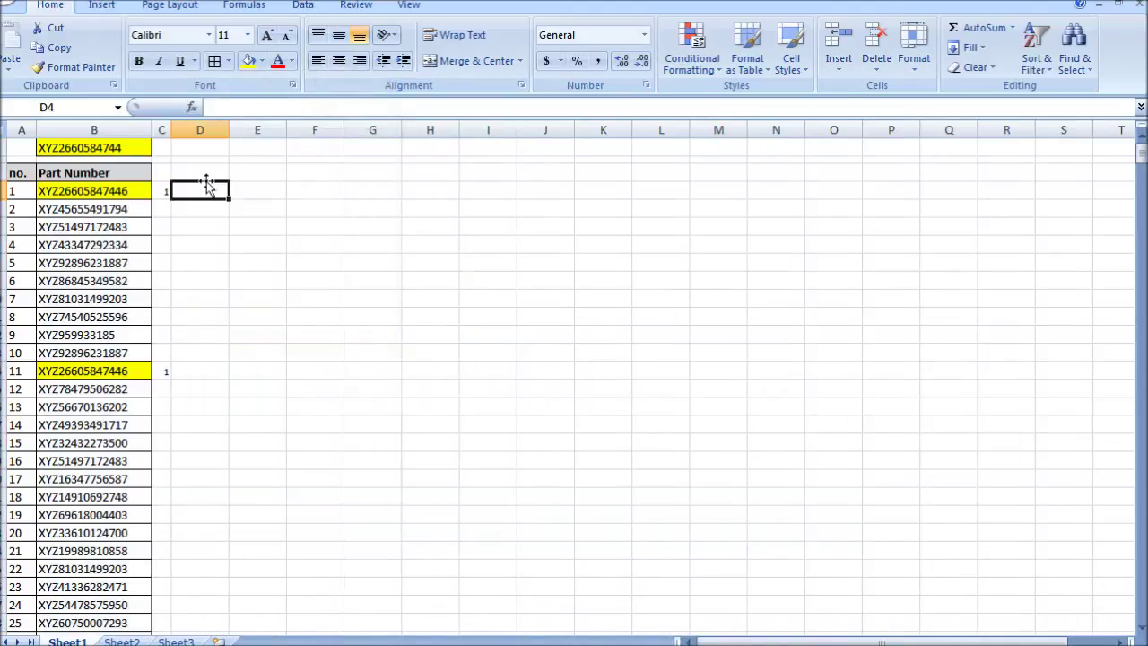
pyautogui.write('=row()/10')
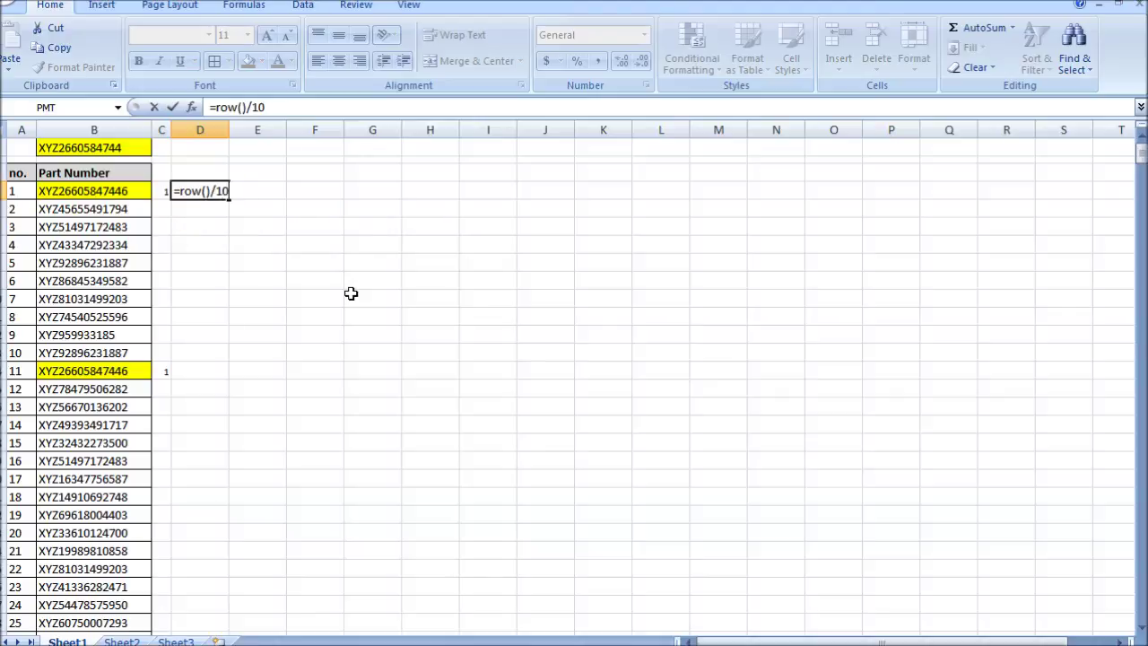
pyautogui.press('Up')
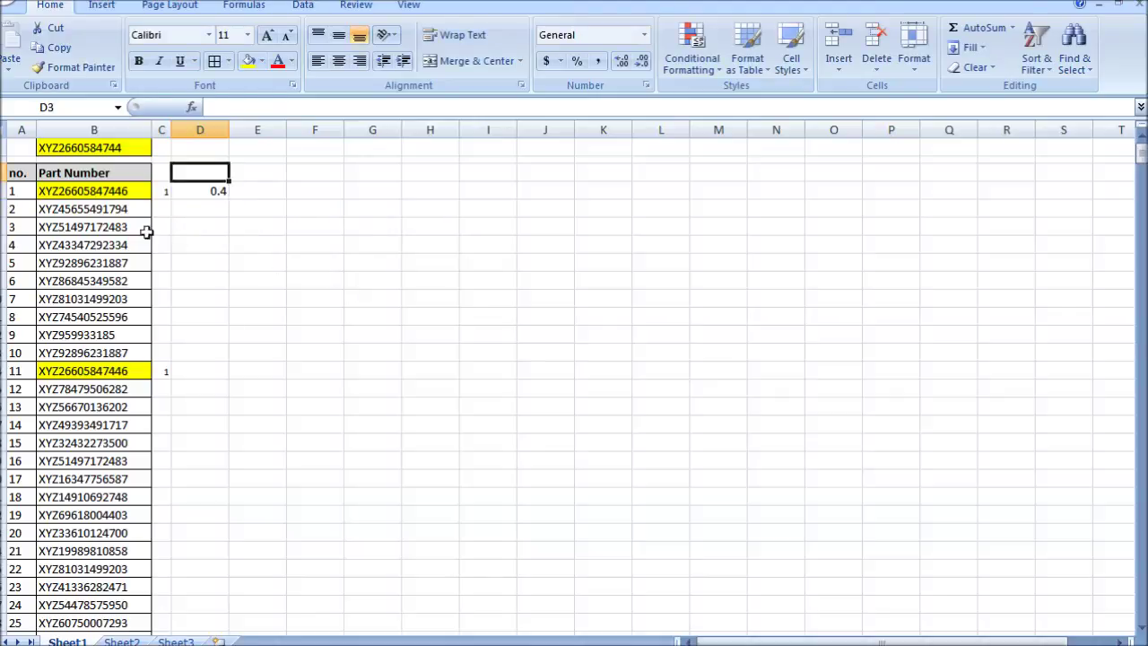
# Extend the formula in D4 to =ROW()/10+C4 and copy it down to all part number rows
pyautogui.doubleClick(197, 189)
pyautogui.write('+')
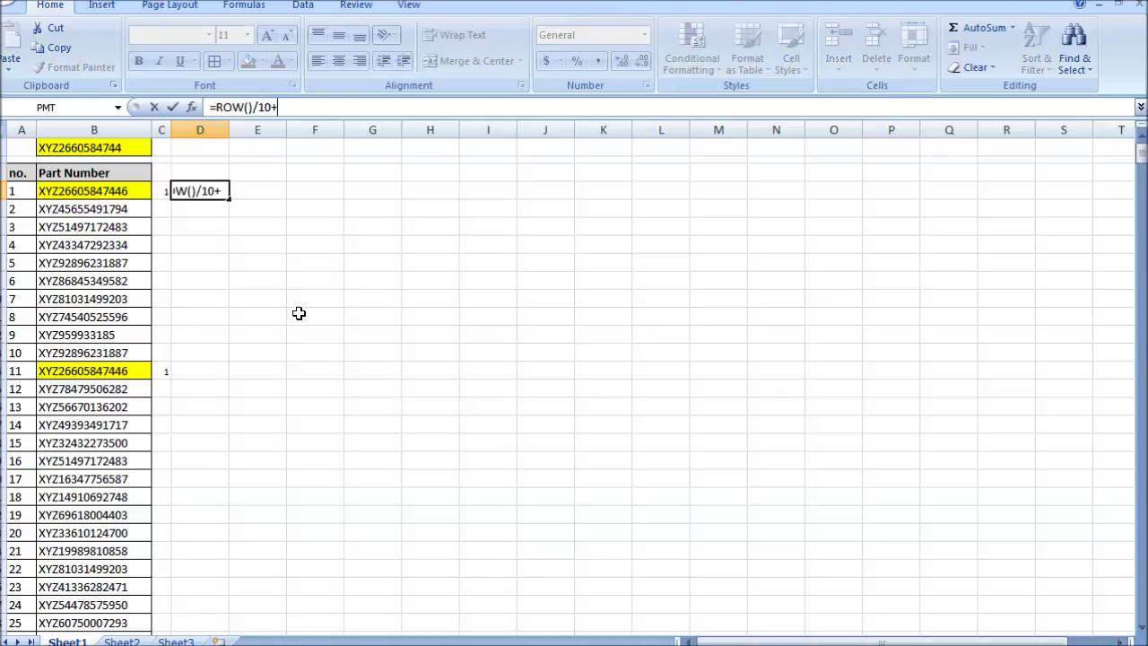
pyautogui.click(157, 189)
pyautogui.press('Return')
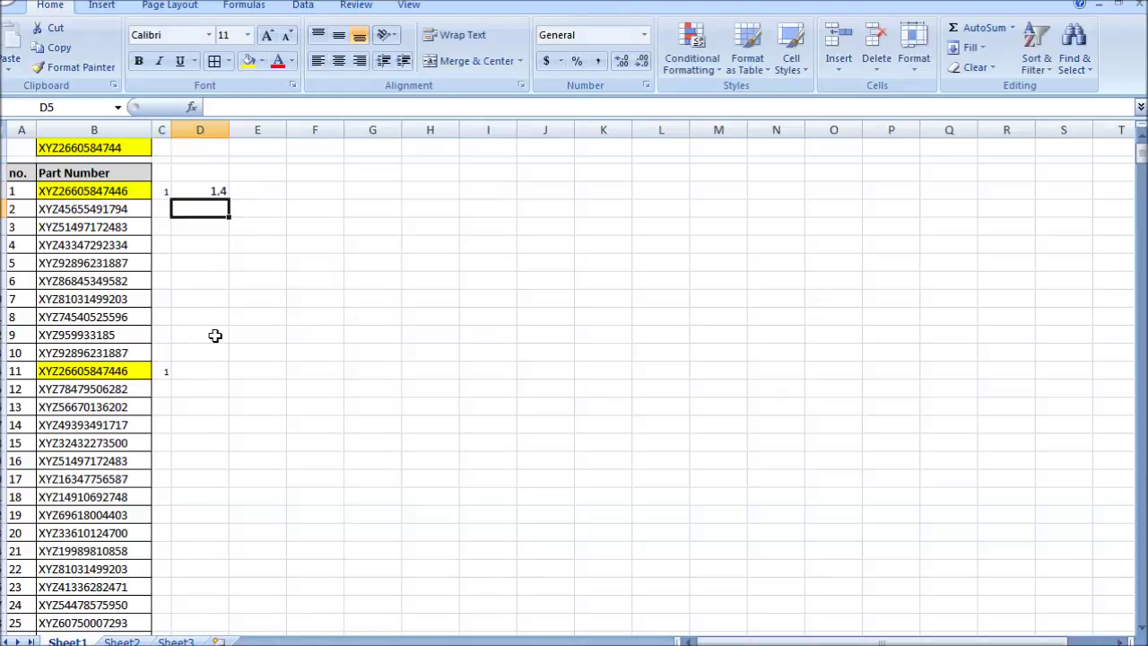
pyautogui.click(207, 191)
pyautogui.doubleClick(229, 198)
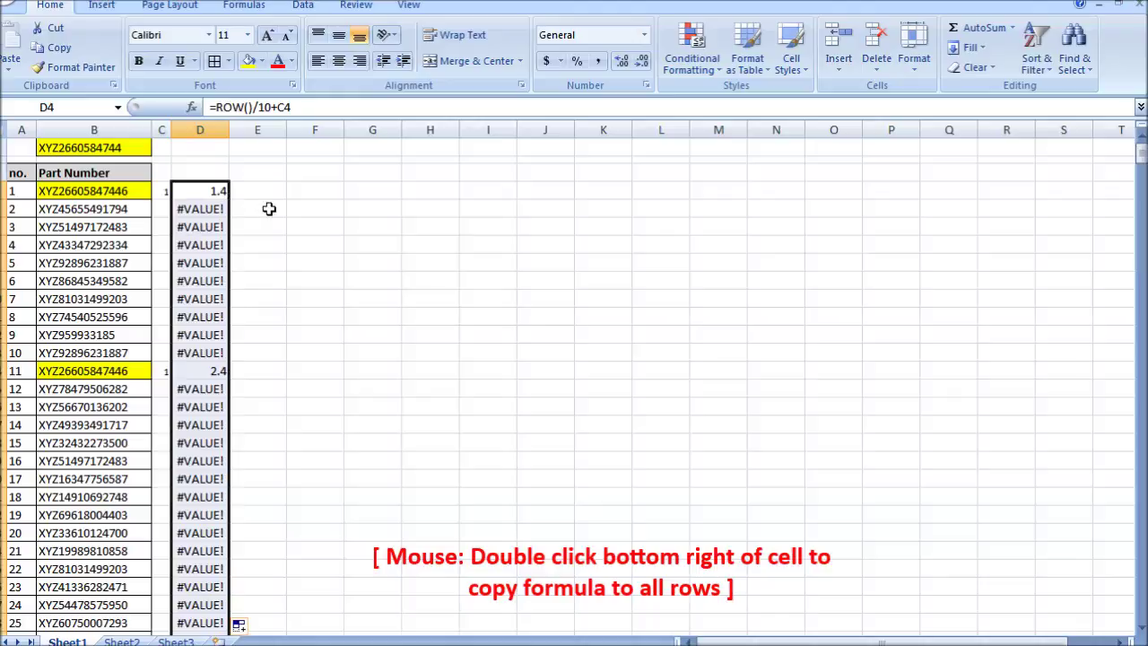
# Change the formula in D4 to =IF(C4<>1,0,ROW()/10+C4) and copy it down to all part number rows
pyautogui.click(214, 191)
pyautogui.click(214, 107)
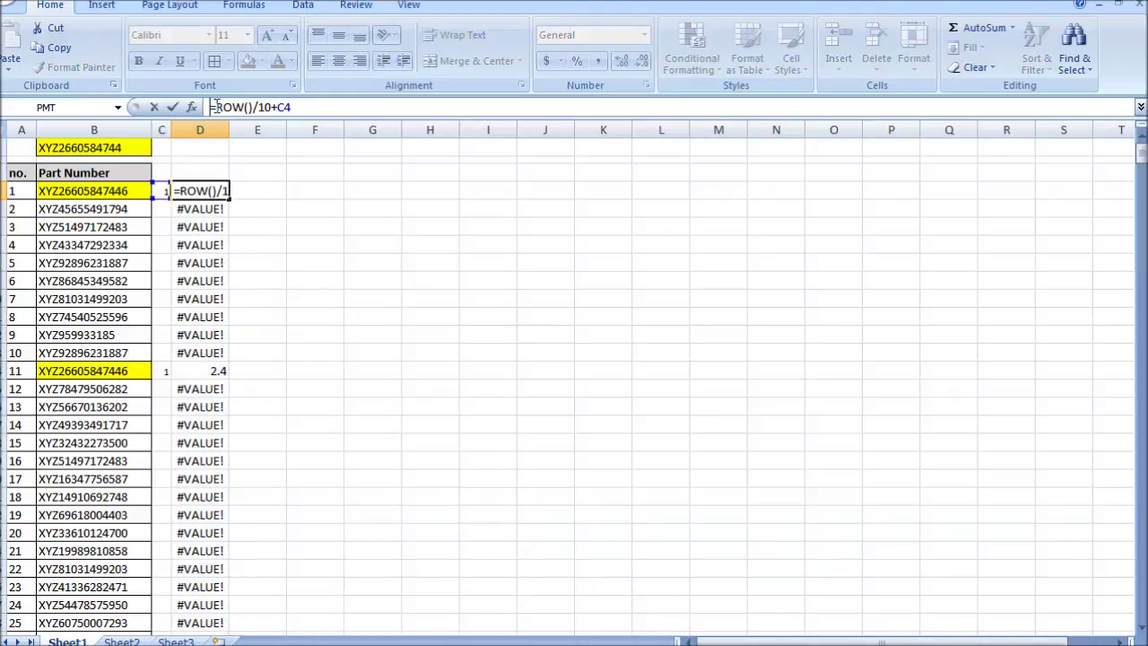
pyautogui.write('if(')
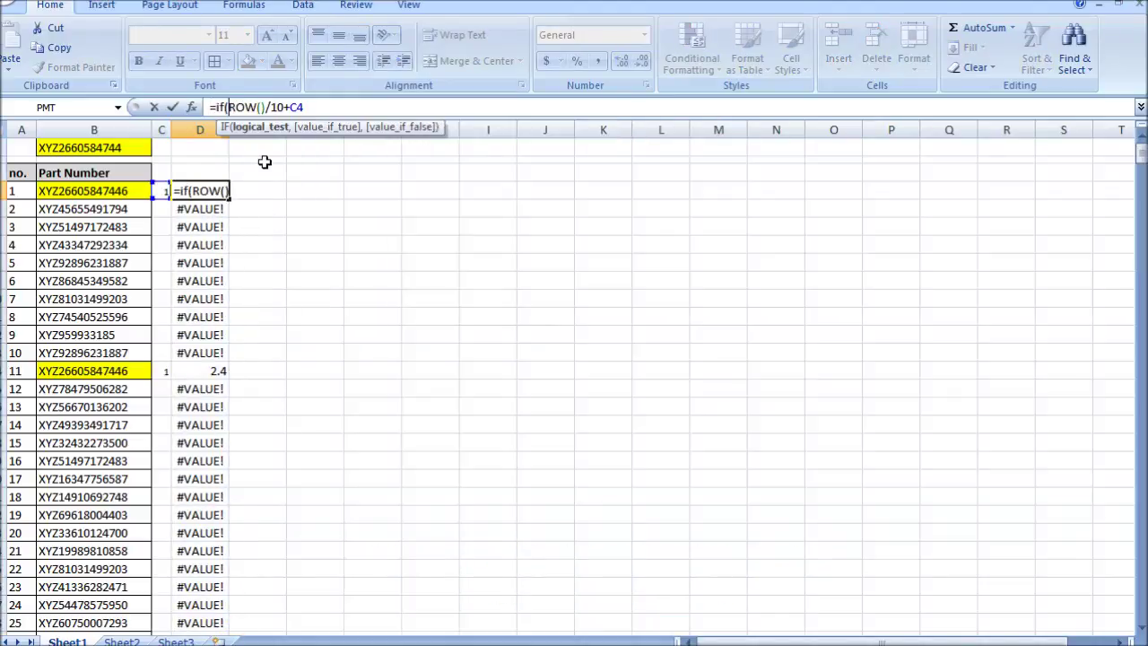
pyautogui.click(164, 191)
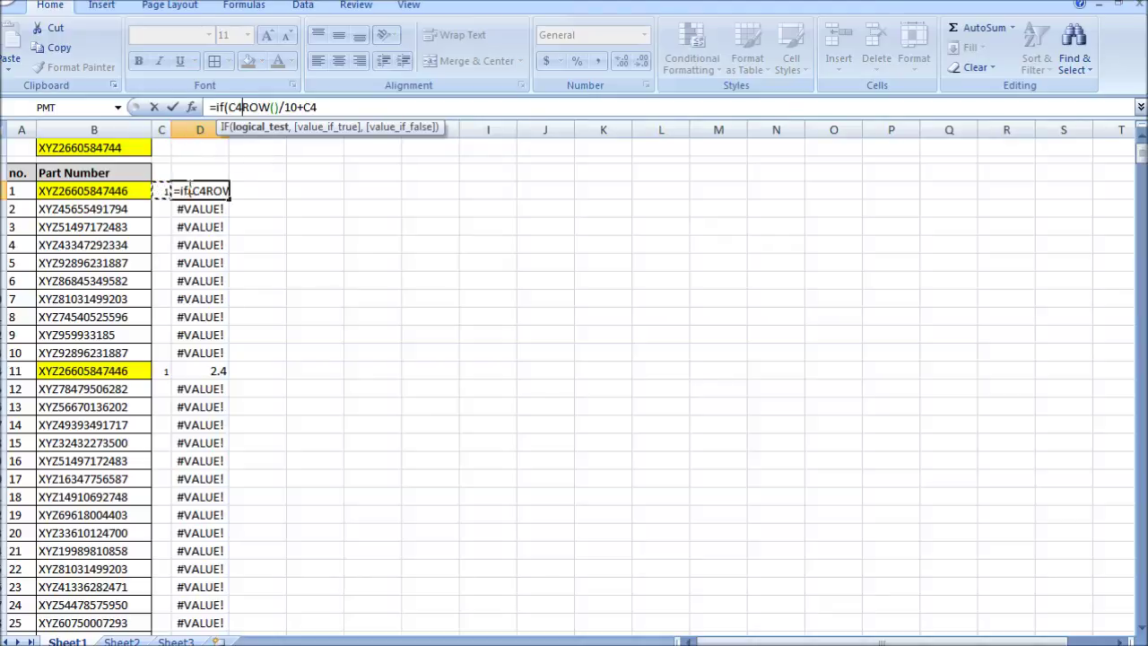
pyautogui.write('<>1')
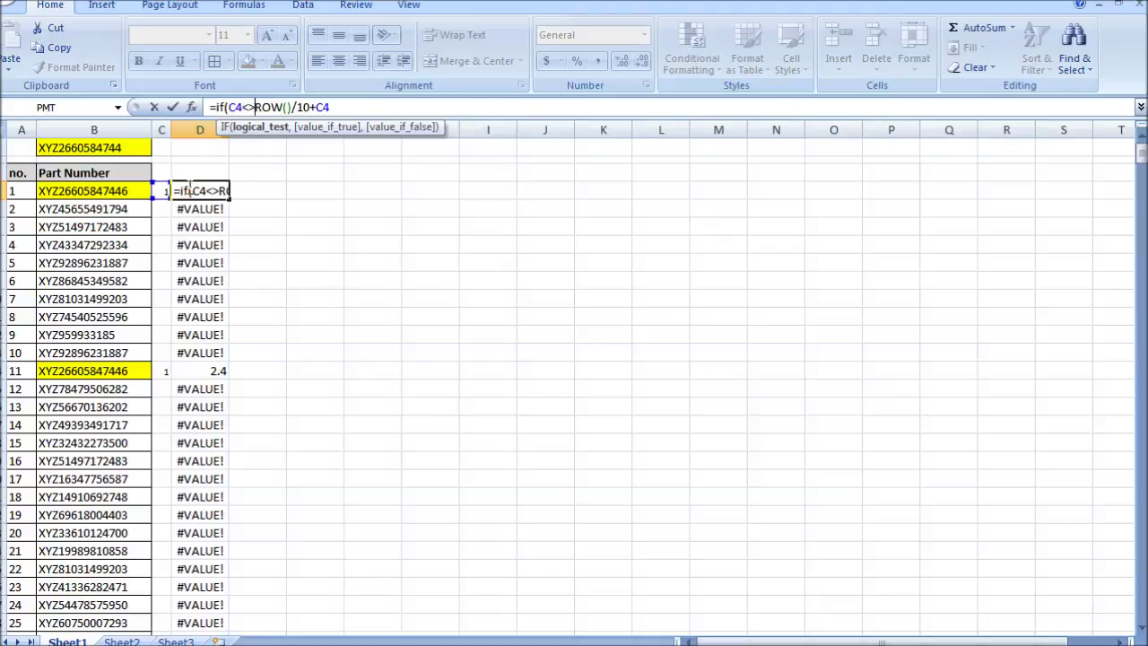
pyautogui.write(',')
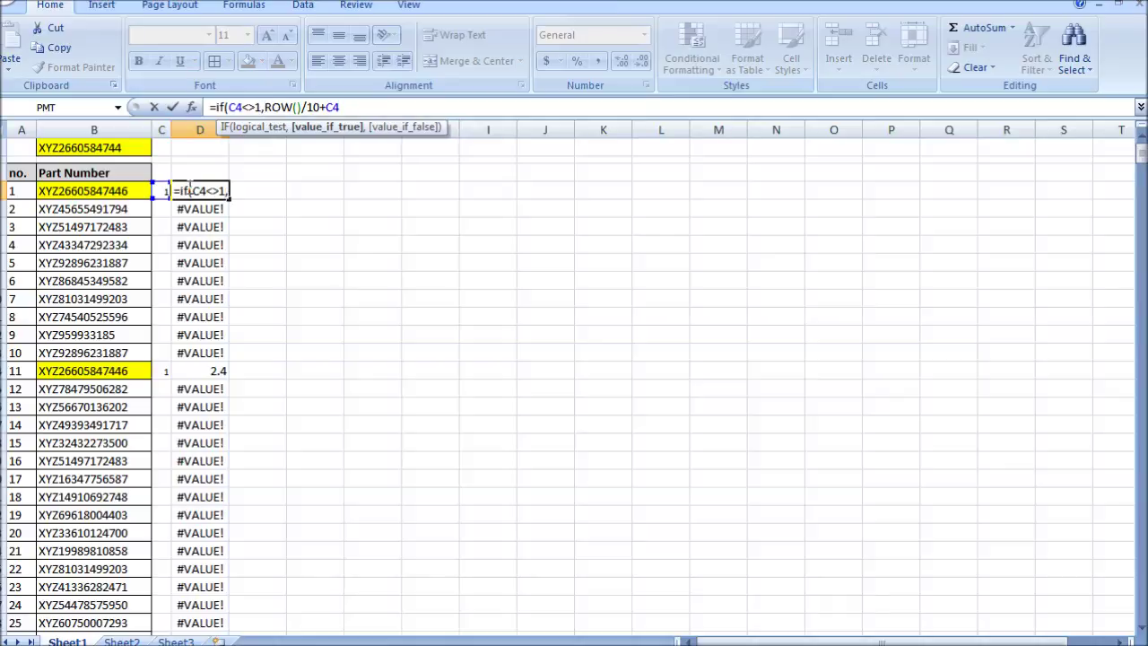
pyautogui.write('0')
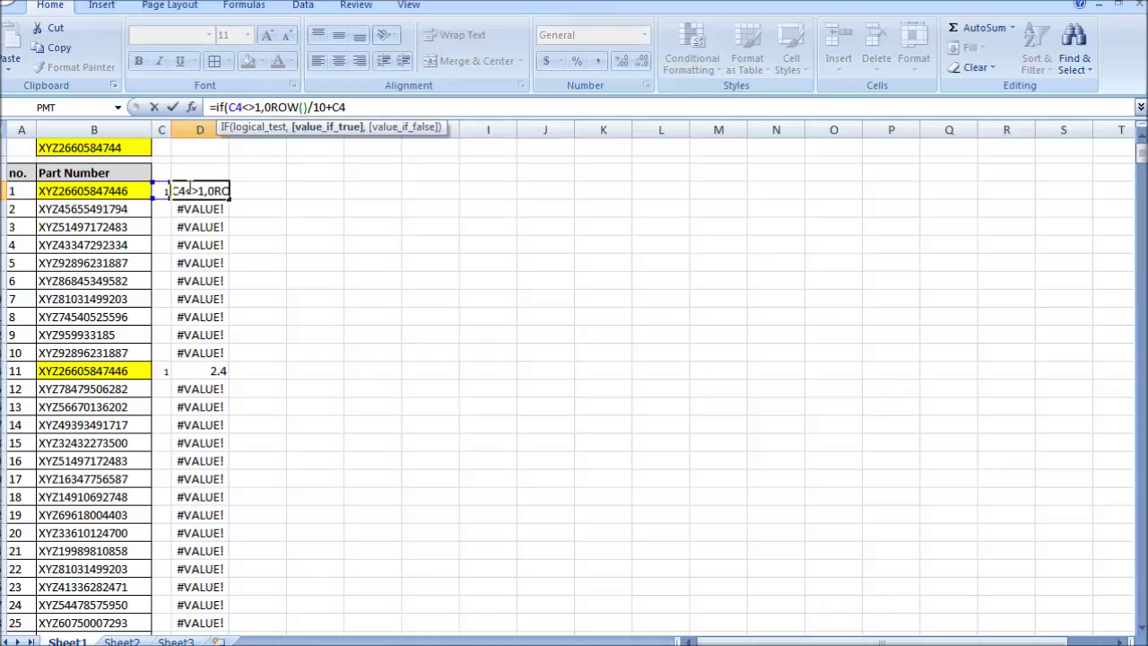
pyautogui.write(',')
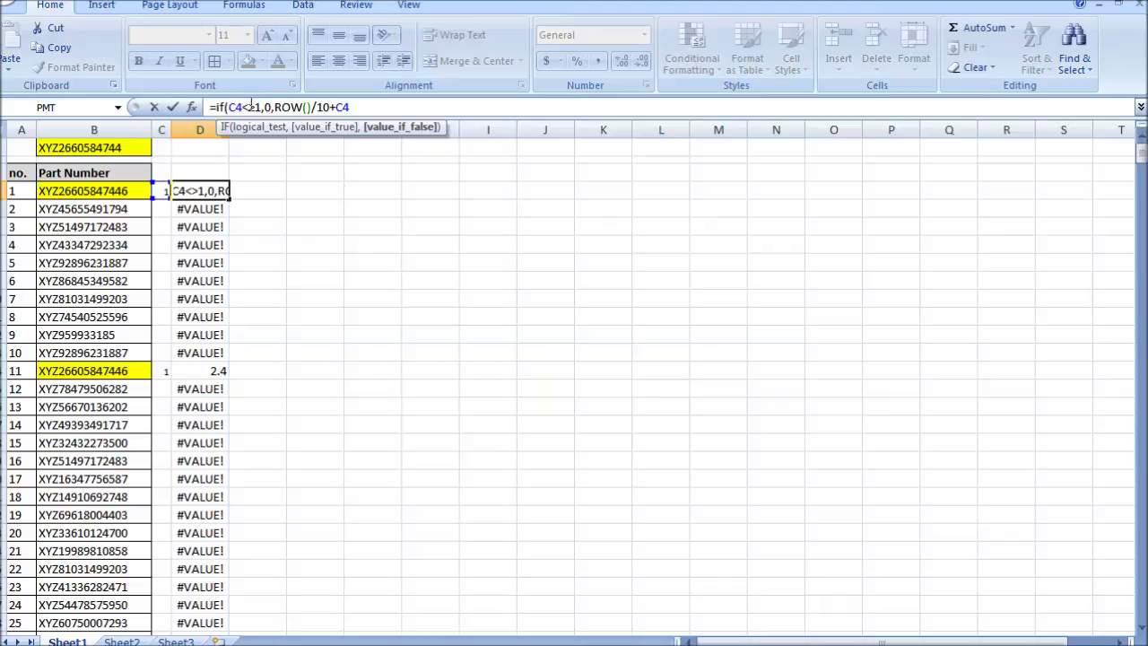
pyautogui.click(362, 113)
pyautogui.press('Return')
pyautogui.press('Up')
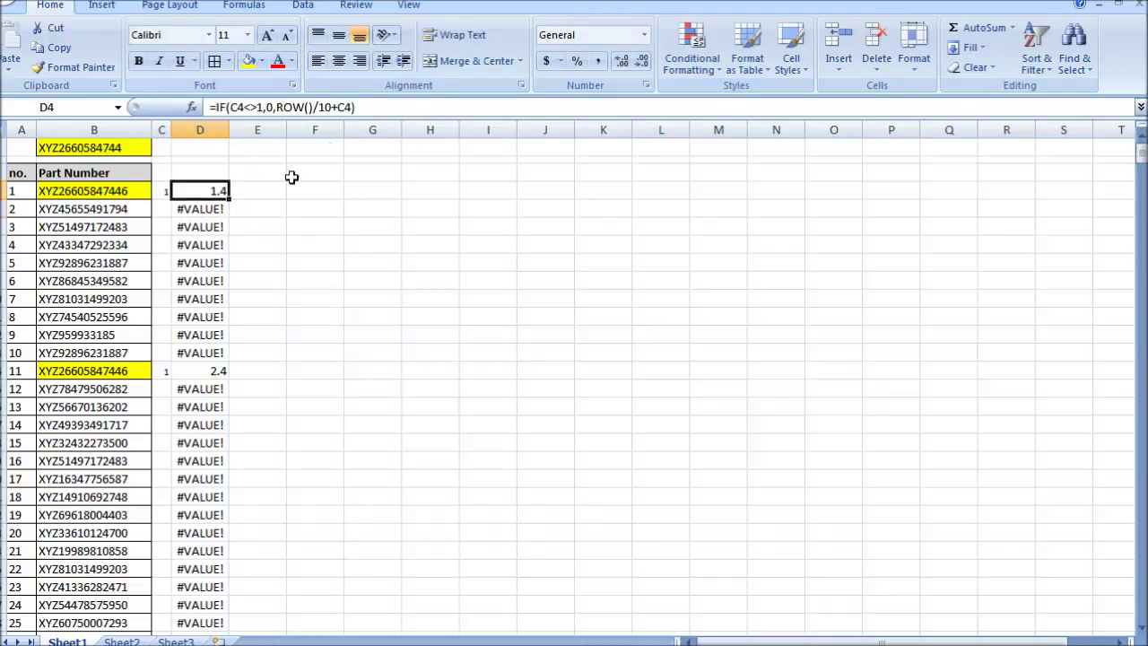
pyautogui.doubleClick(229, 198)
pyautogui.click(281, 212)
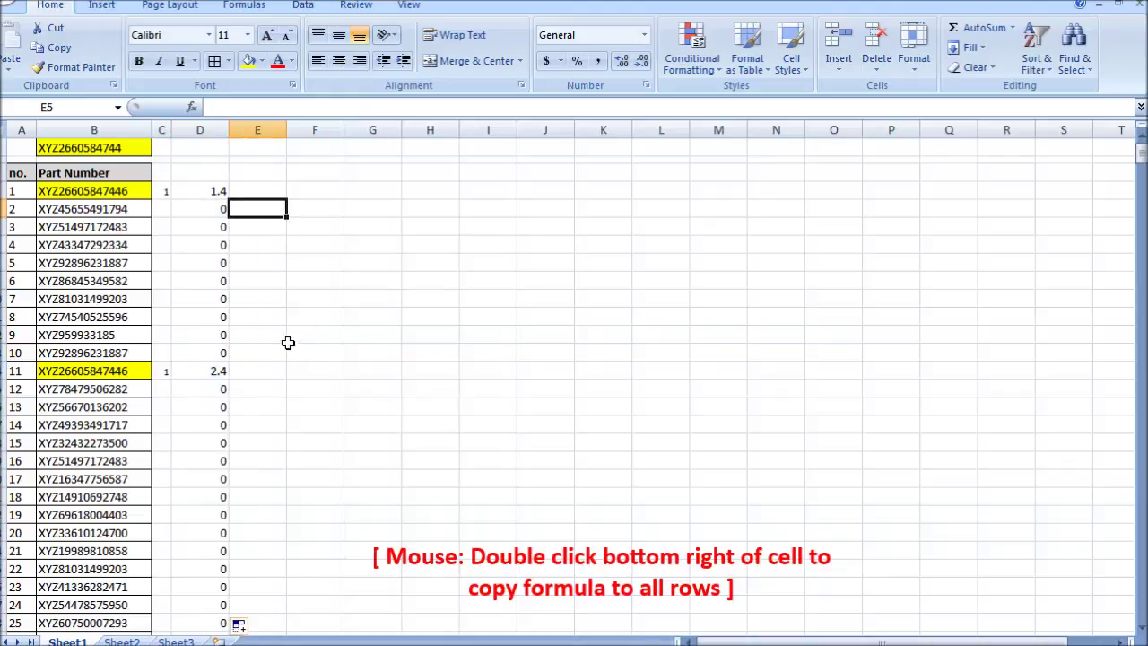
# Replace the 0 result in D4's IF formula with an empty string "" and copy the formula down all rows
pyautogui.click(206, 191)
pyautogui.doubleClick(269, 107)
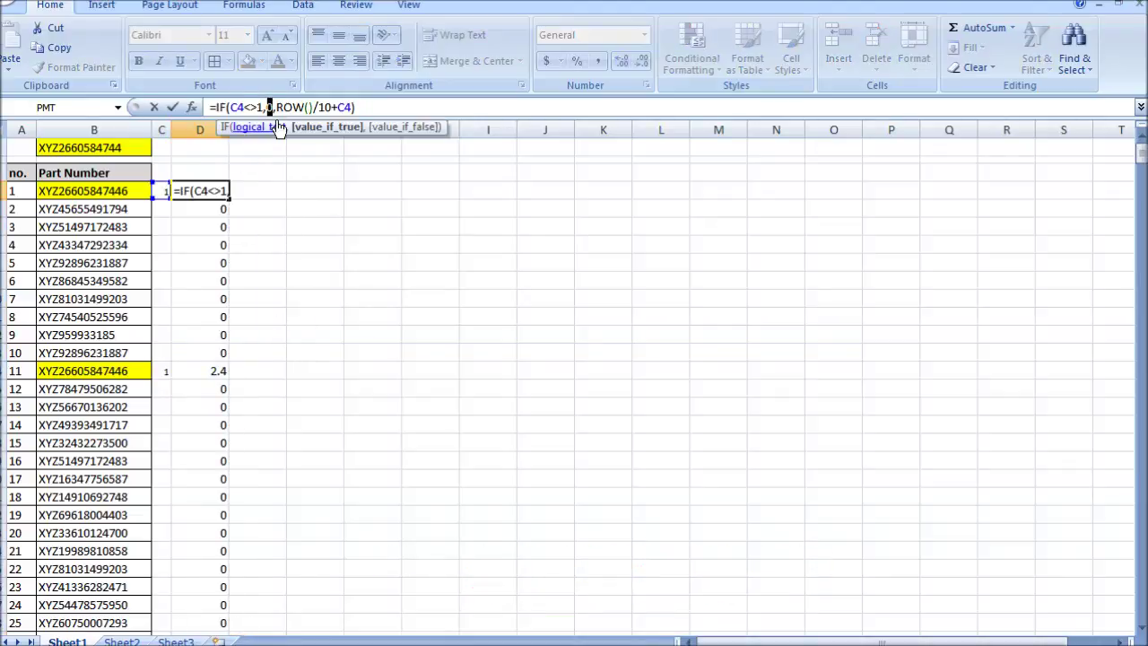
pyautogui.write('0')
pyautogui.press('Return')
pyautogui.click(220, 191)
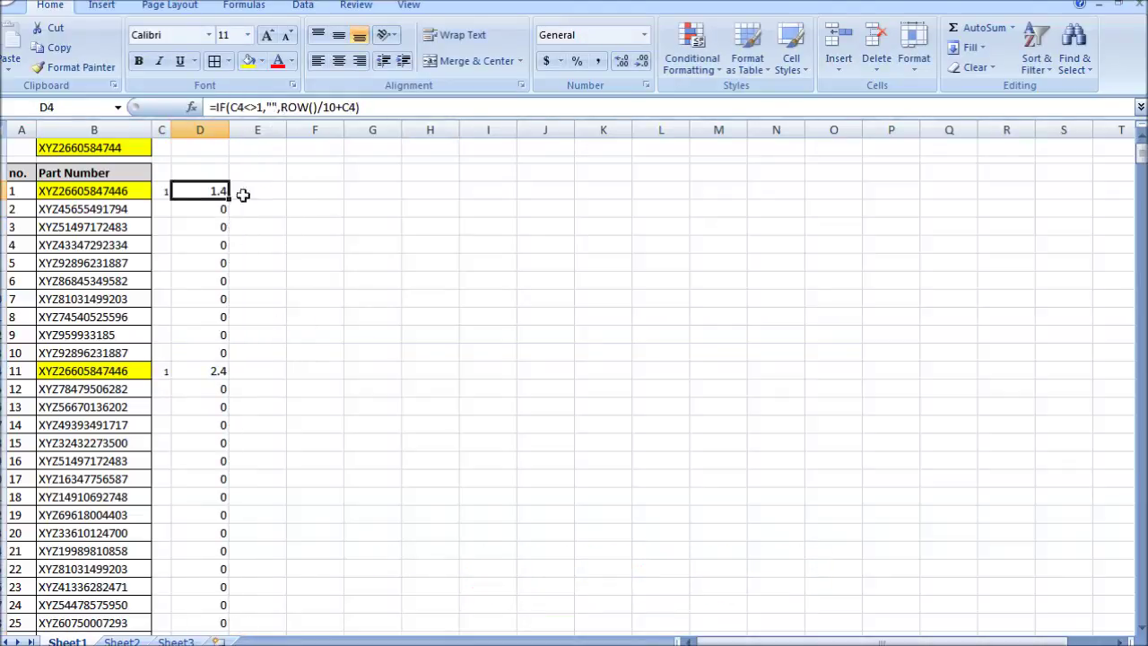
pyautogui.doubleClick(229, 199)
pyautogui.click(264, 236)
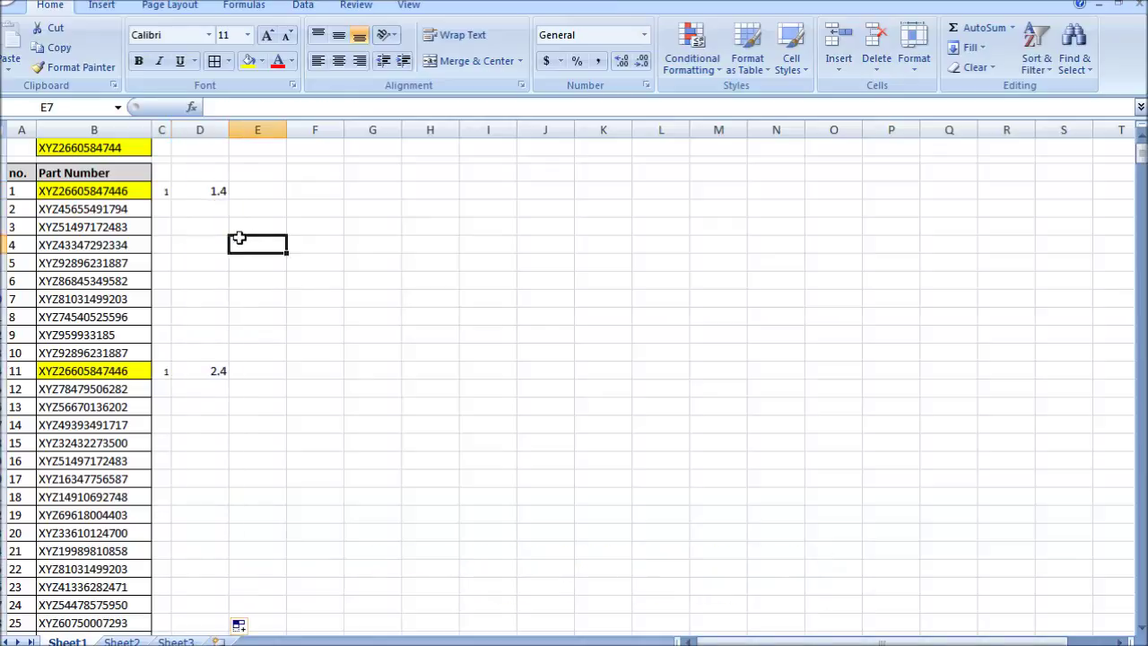
# Narrow columns H and I, widen column J, and apply all borders to the range H3:J26
pyautogui.click(503, 130)
pyautogui.moveTo(516, 130); pyautogui.dragTo(423, 128)
pyautogui.click(516, 130)
pyautogui.moveTo(485, 171); pyautogui.dragTo(414, 587)
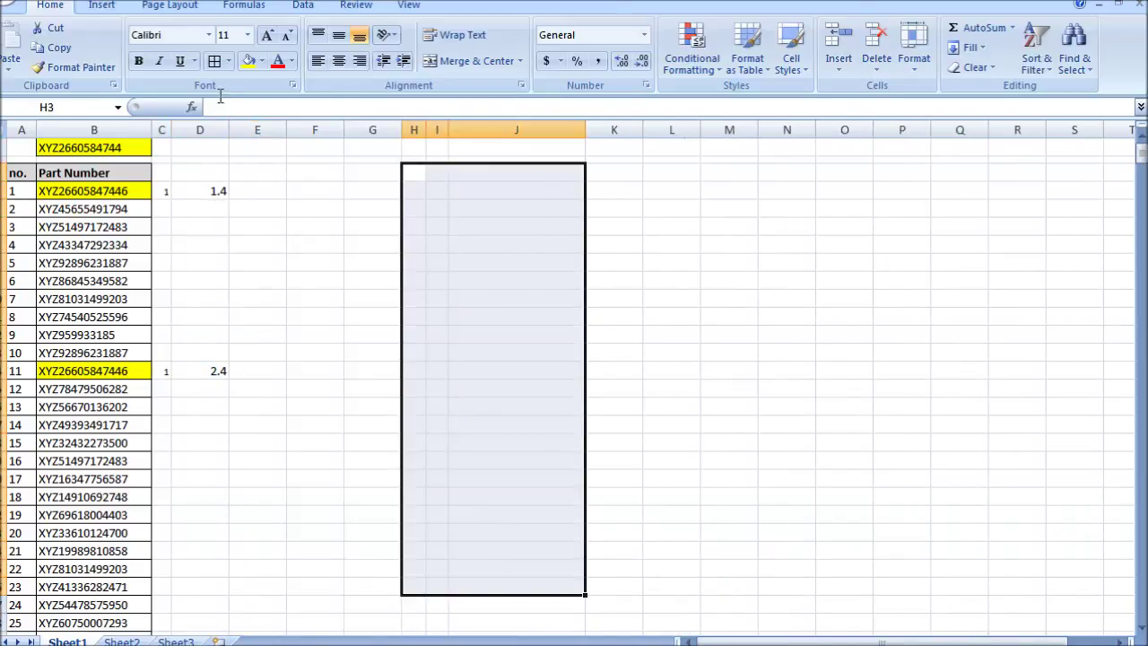
pyautogui.click(214, 61)
# Fill cell J1 yellow and shade the header cells H3:J3 grey
pyautogui.click(516, 147)
pyautogui.click(249, 61)
pyautogui.moveTo(414, 173); pyautogui.dragTo(505, 178)
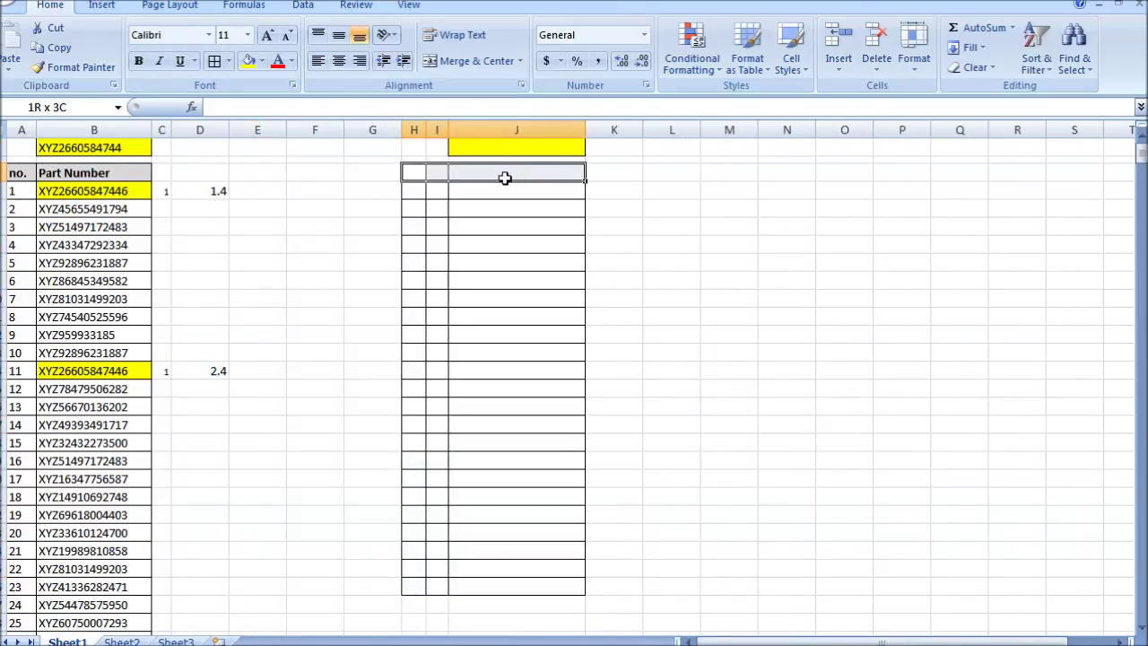
pyautogui.click(262, 61)
pyautogui.click(254, 123)
# Number cells H4:H26 from 1 to 23 by entering 1, 2, 3 and extending the series
pyautogui.click(414, 191)
pyautogui.write('1')
pyautogui.press('Return')
pyautogui.write('2')
pyautogui.press('Return')
pyautogui.write('3')
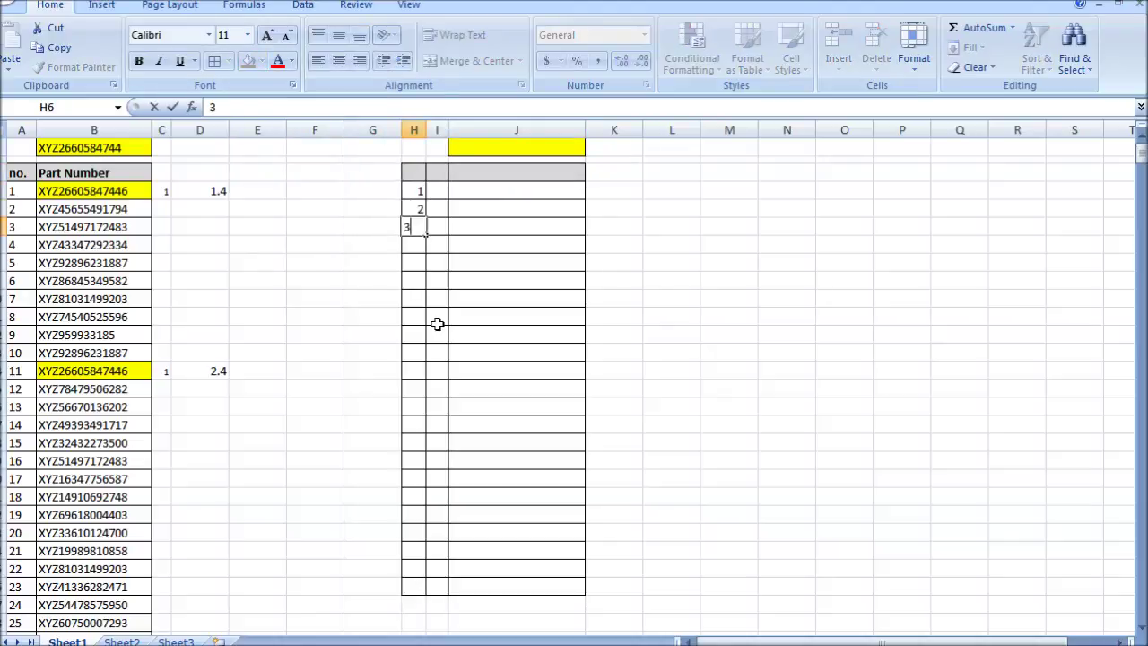
pyautogui.press('Return')
pyautogui.moveTo(415, 210); pyautogui.dragTo(428, 595)
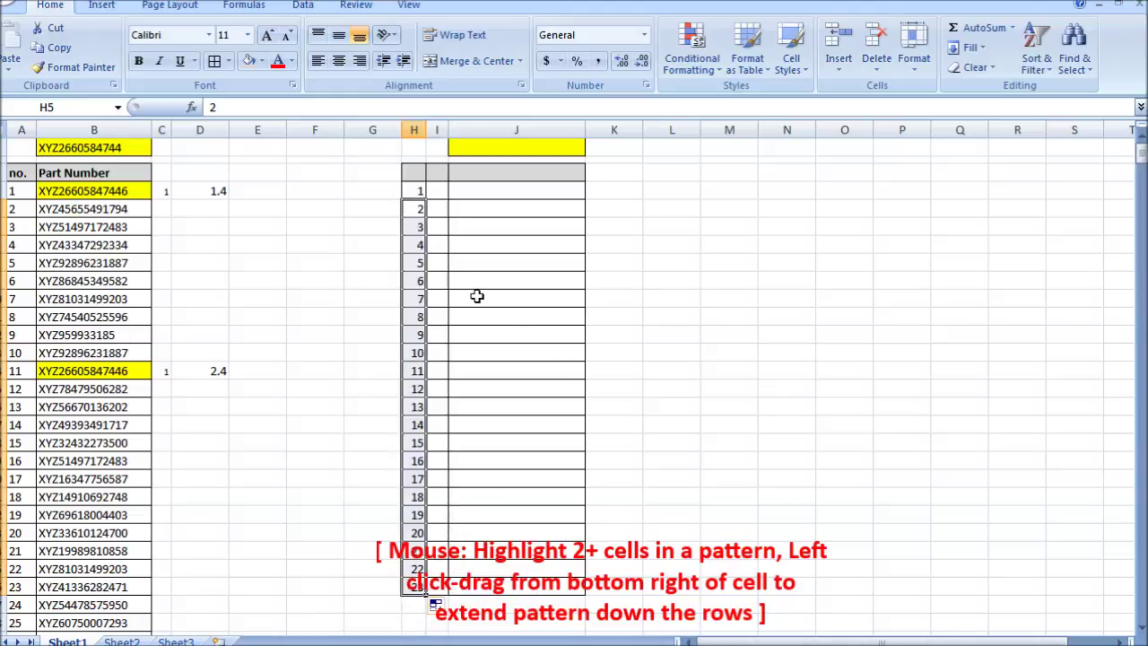
# Enter the formula =SMALL($D$4:$D$618,H4) in cell I4
pyautogui.click(446, 191)
pyautogui.write('=SMALL(')
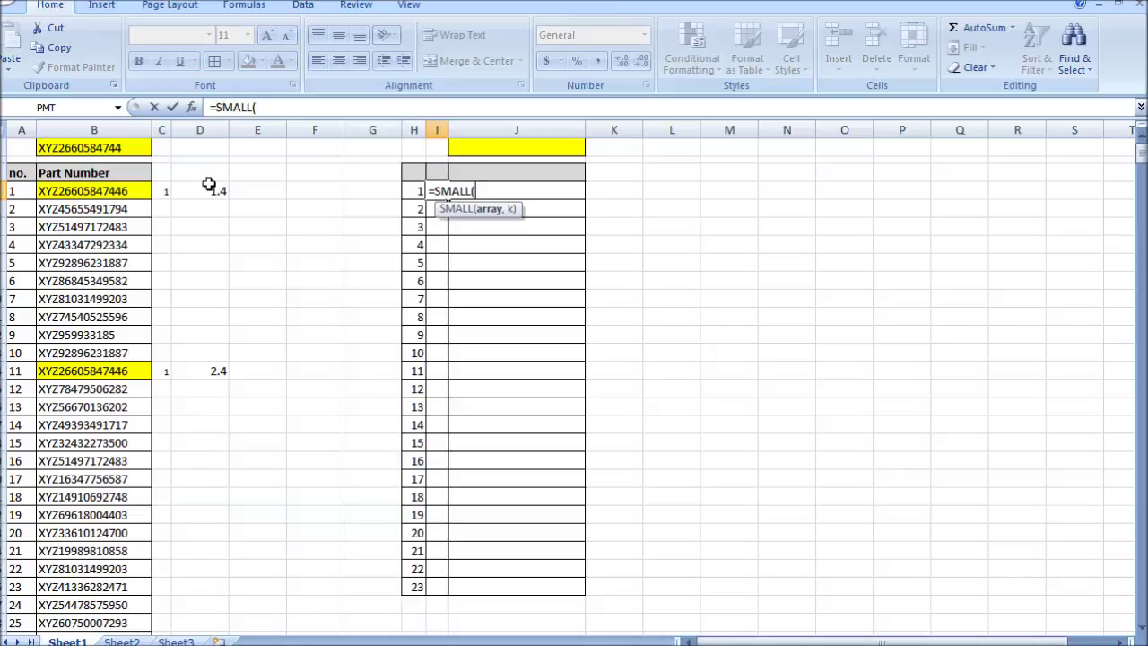
pyautogui.moveTo(209, 186); pyautogui.dragTo(233, 262)
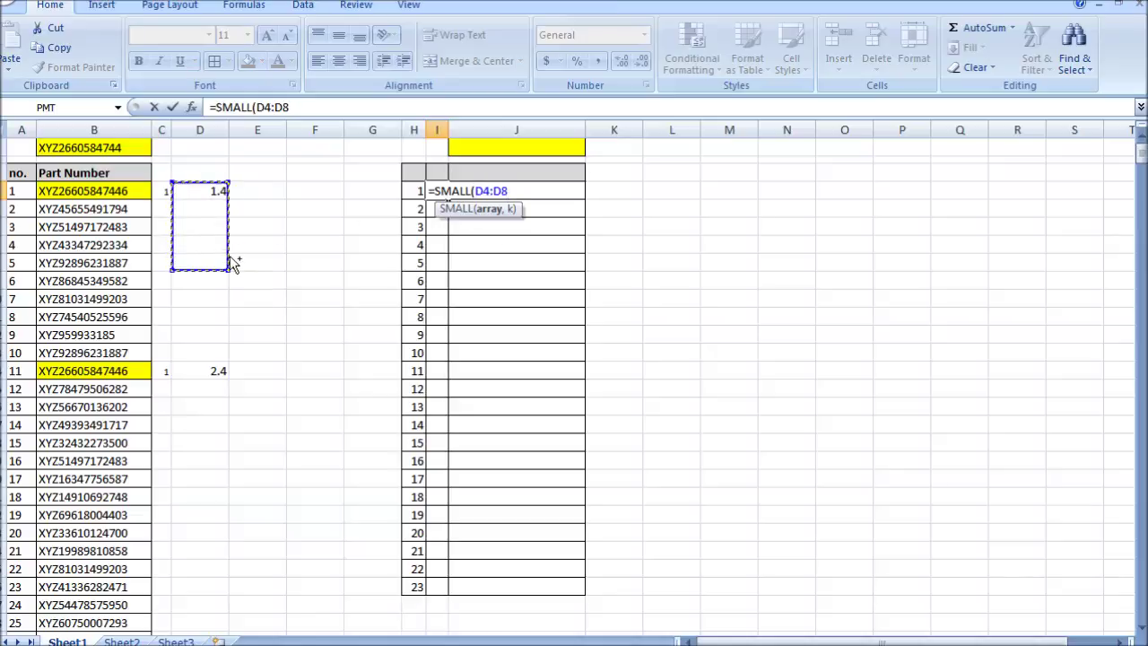
pyautogui.hotkey('ctrl', 'shift', 'Down')
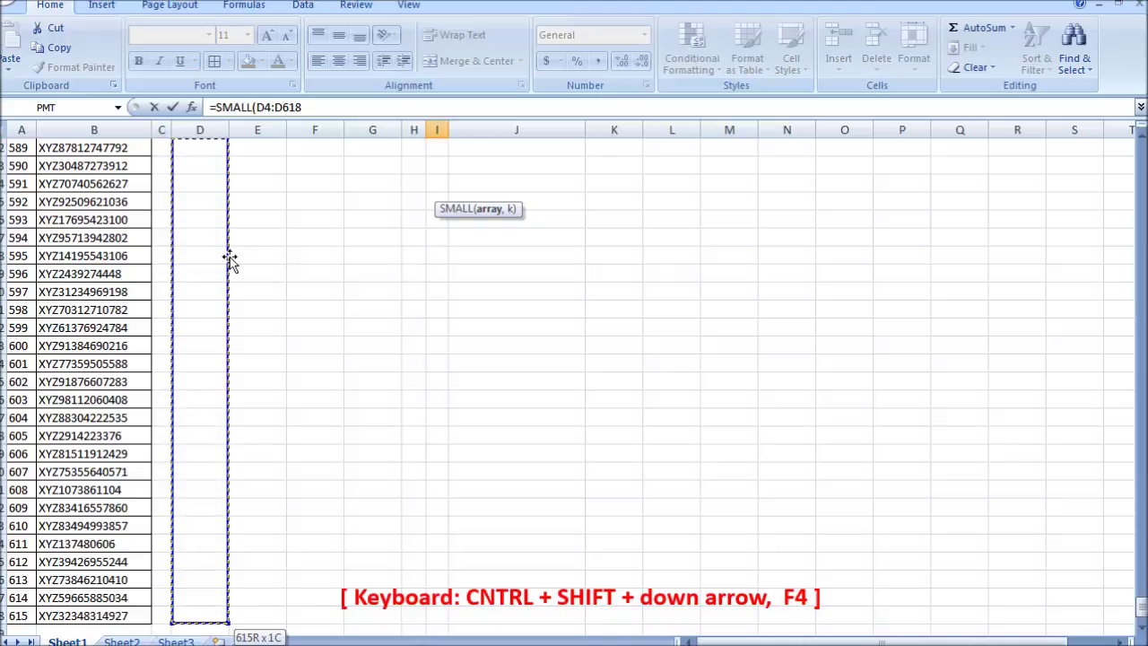
pyautogui.press('F4')
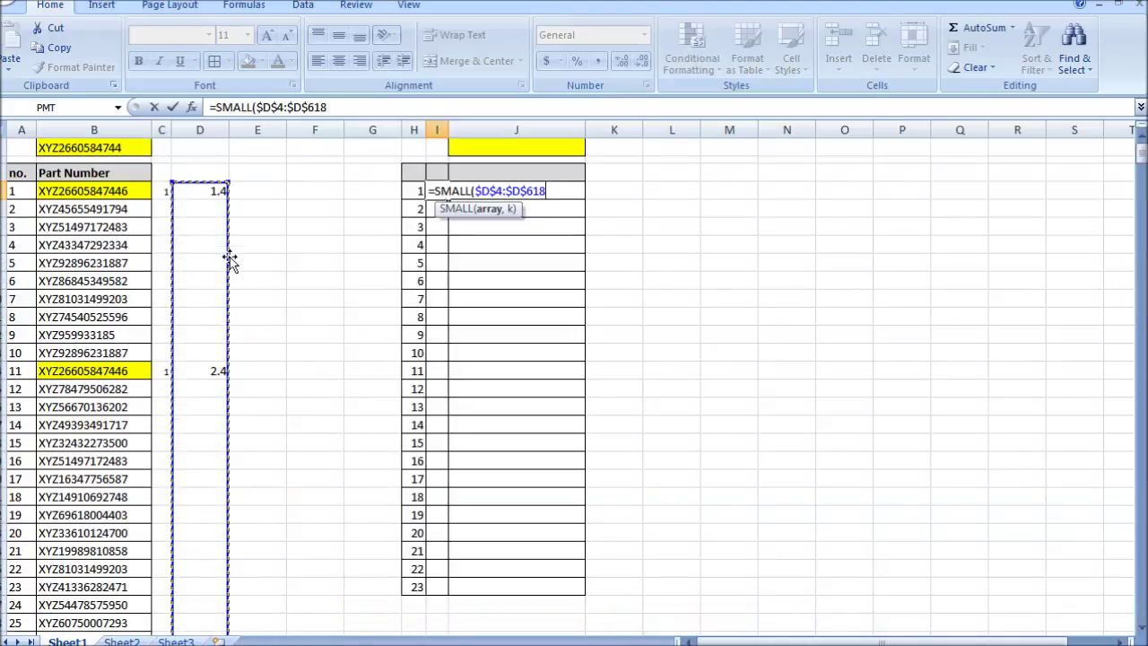
pyautogui.write(',')
pyautogui.click(413, 194)
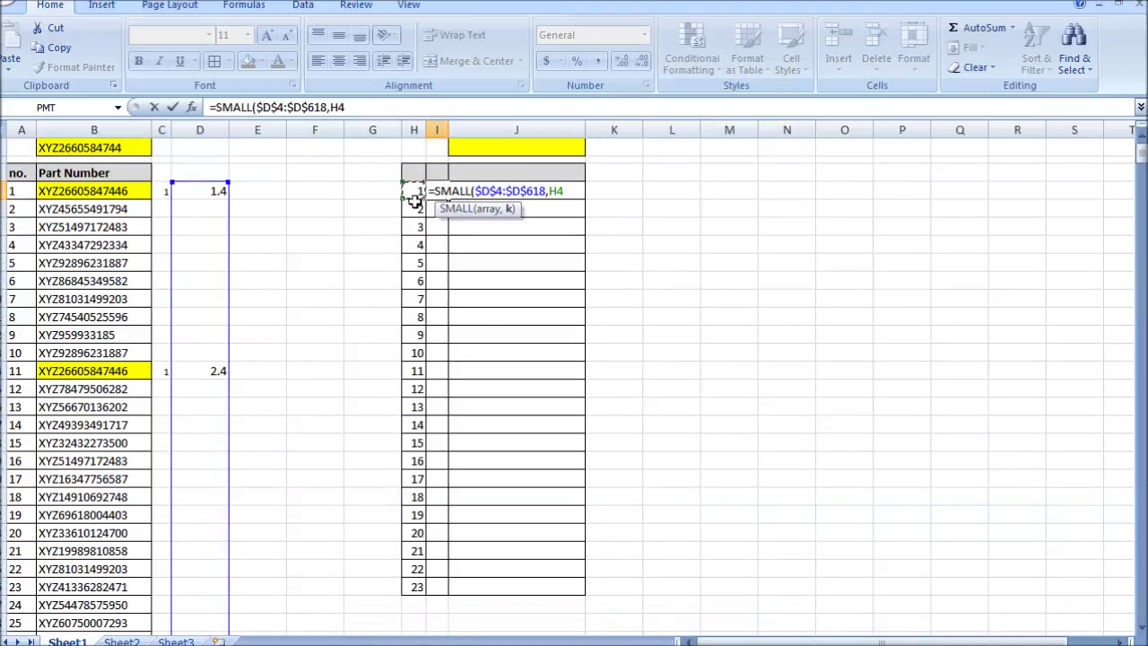
pyautogui.press('Return')
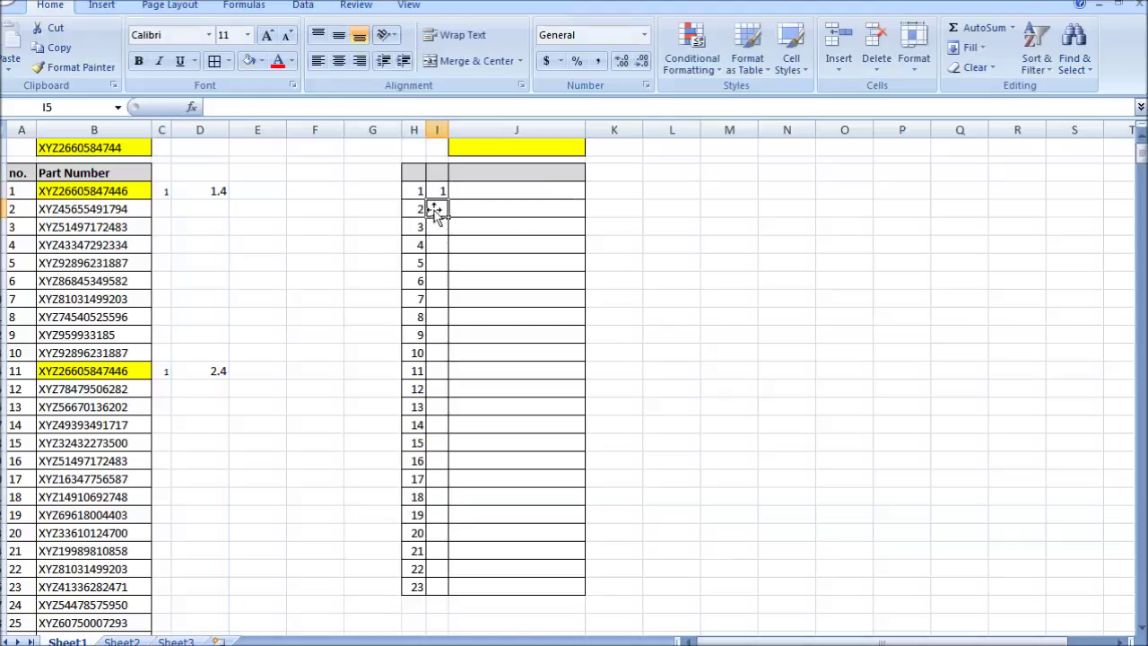
# Copy the SMALL formula from I4 down to I26 and widen column I to fit its contents
pyautogui.click(439, 193)
pyautogui.moveTo(448, 130); pyautogui.dragTo(465, 131)
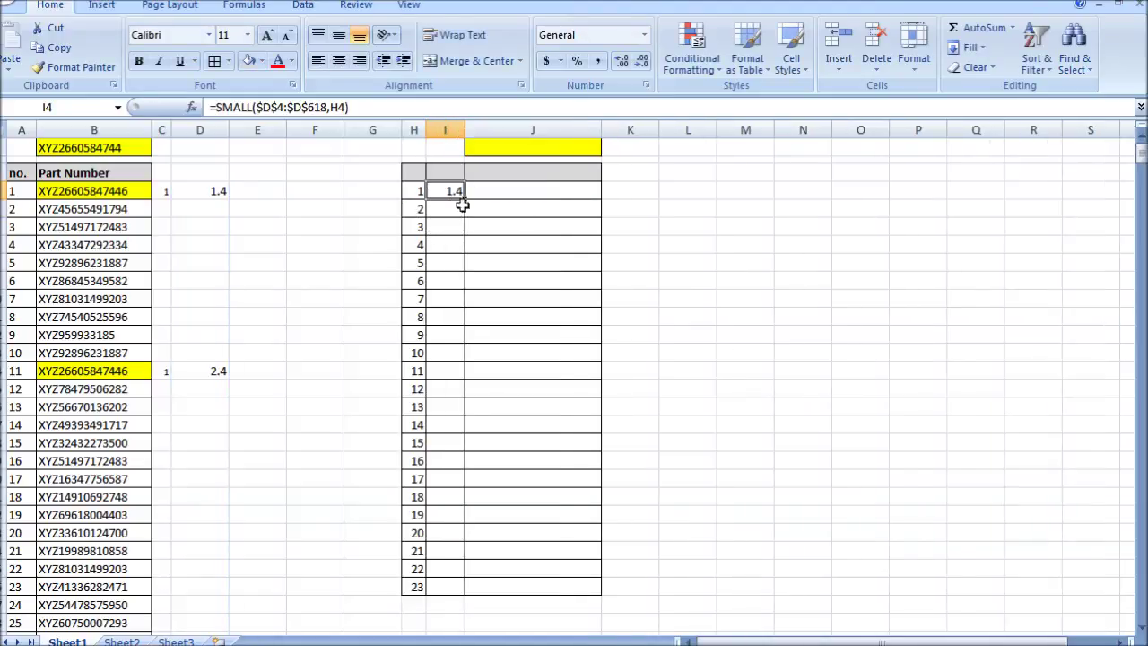
pyautogui.moveTo(464, 199); pyautogui.dragTo(468, 591)
pyautogui.click(446, 388)
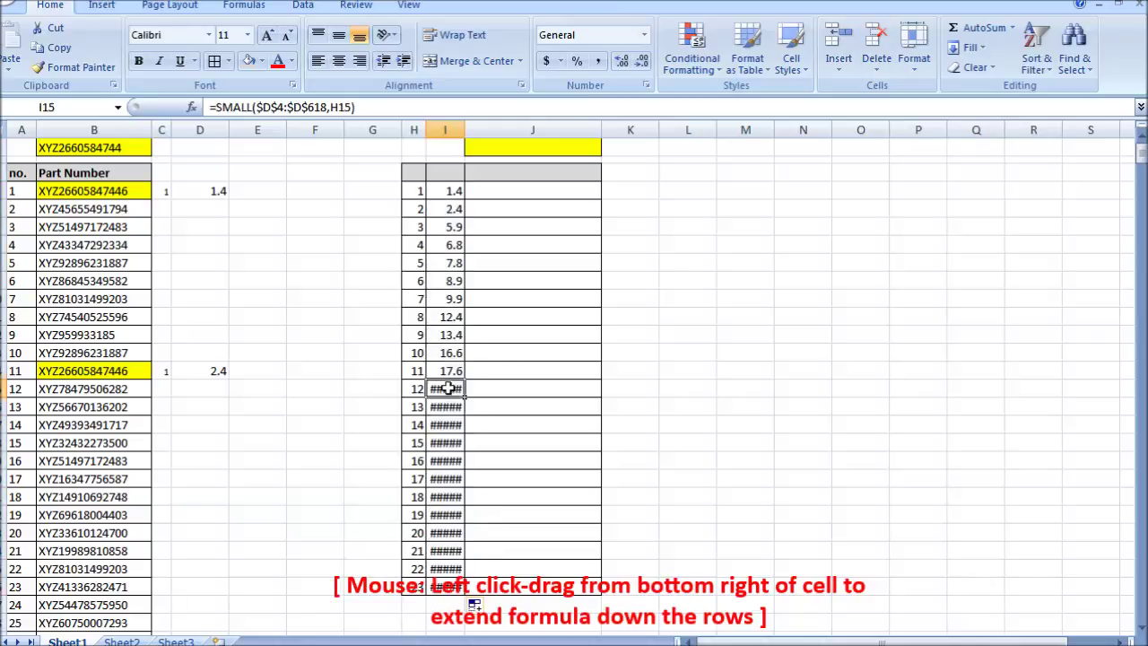
pyautogui.moveTo(464, 130)
pyautogui.mouseDown()
pyautogui.moveTo(515, 135)
pyautogui.moveTo(475, 130)
pyautogui.mouseUp()
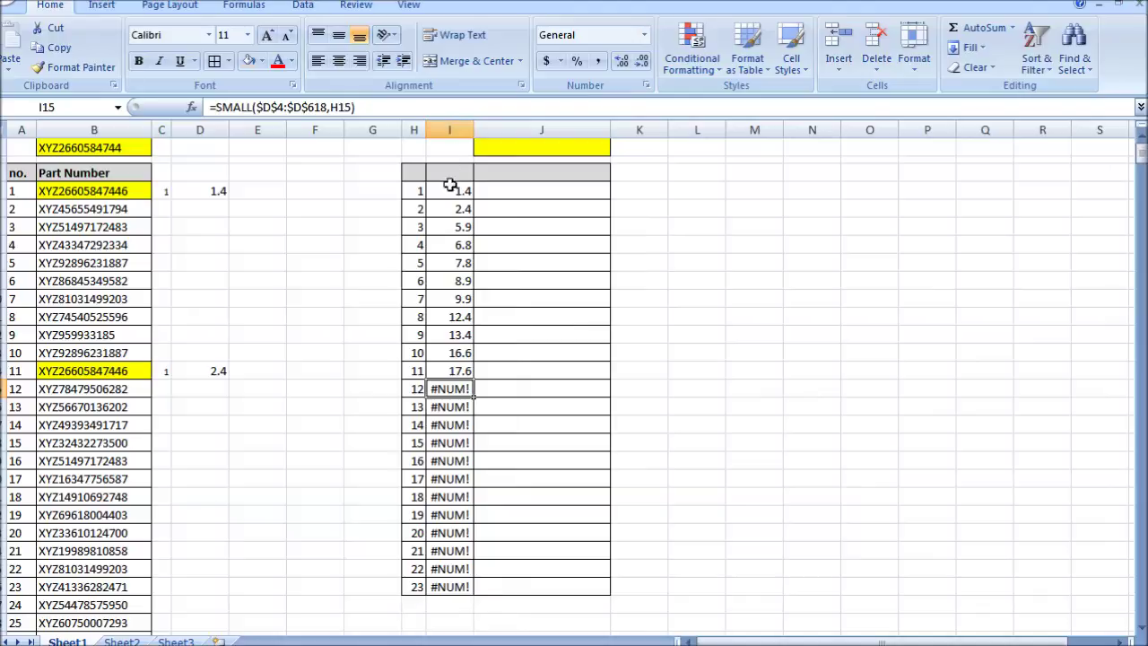
# Change I4 to =IF(ISERROR(SMALL($D$4:$D$618,H4)),"",SMALL($D$4:$D$618,H4)) and copy it down column I
pyautogui.click(443, 189)
pyautogui.doubleClick(448, 191)
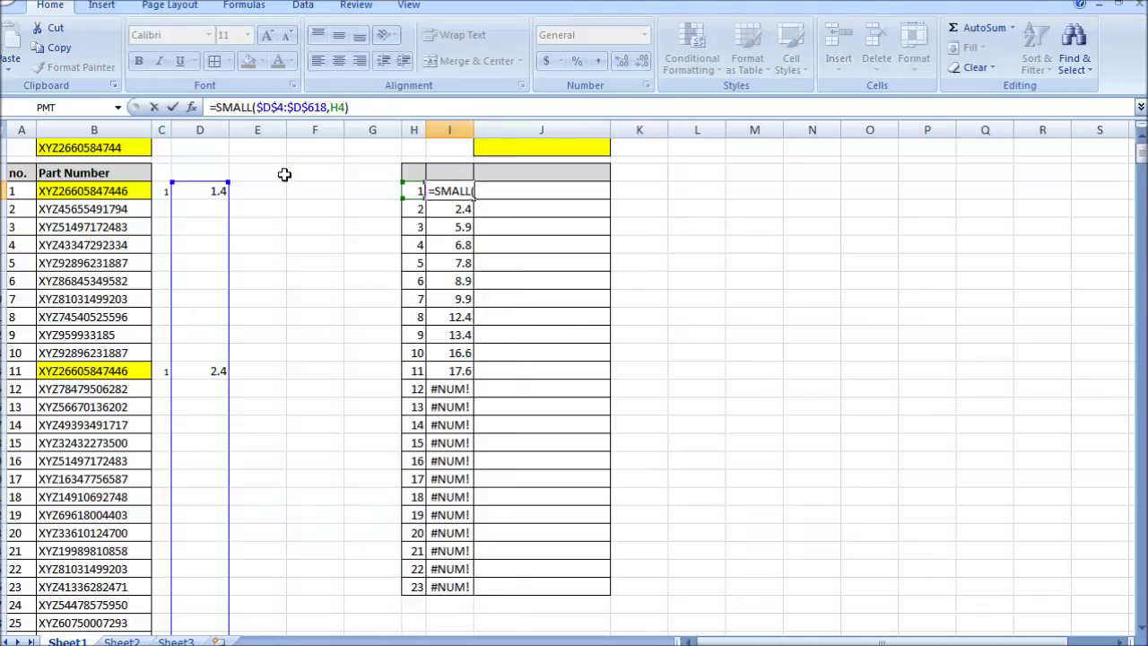
pyautogui.write('IF(ISERRO')
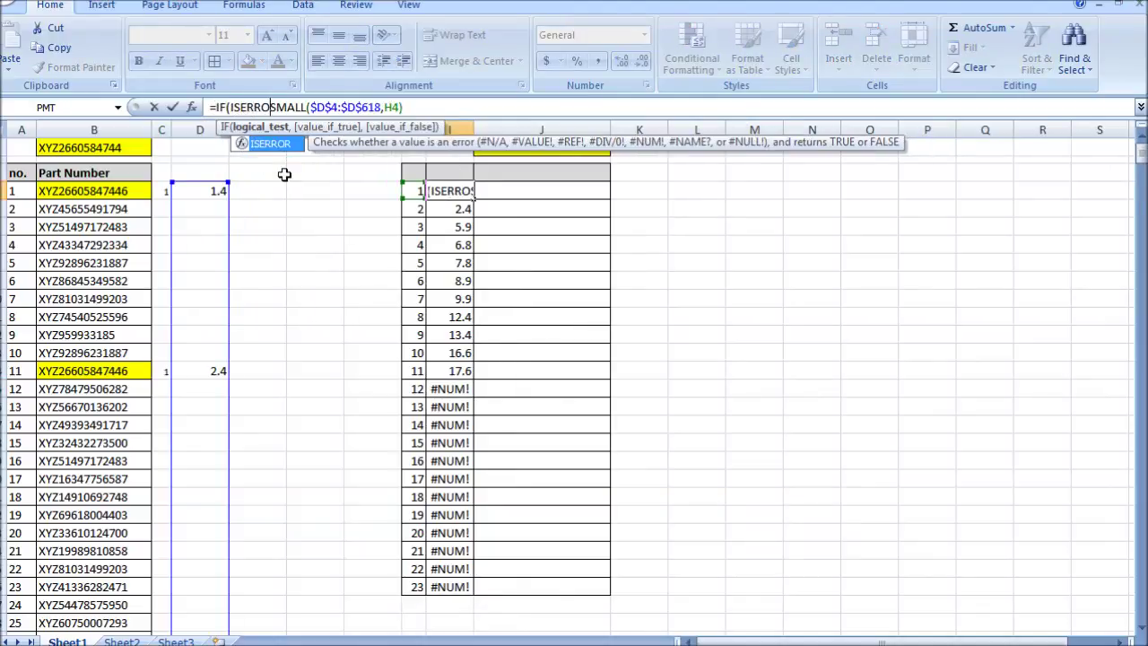
pyautogui.write('R(')
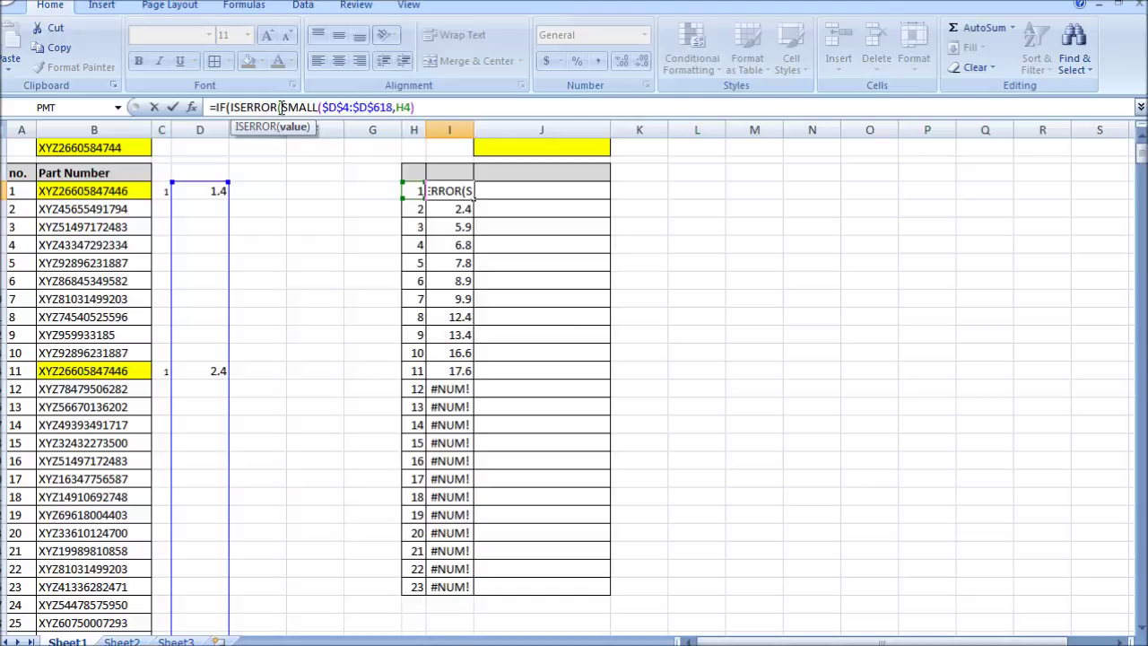
pyautogui.moveTo(282, 106); pyautogui.dragTo(511, 141)
pyautogui.hotkey('ctrl', 'c')
pyautogui.click(460, 112)
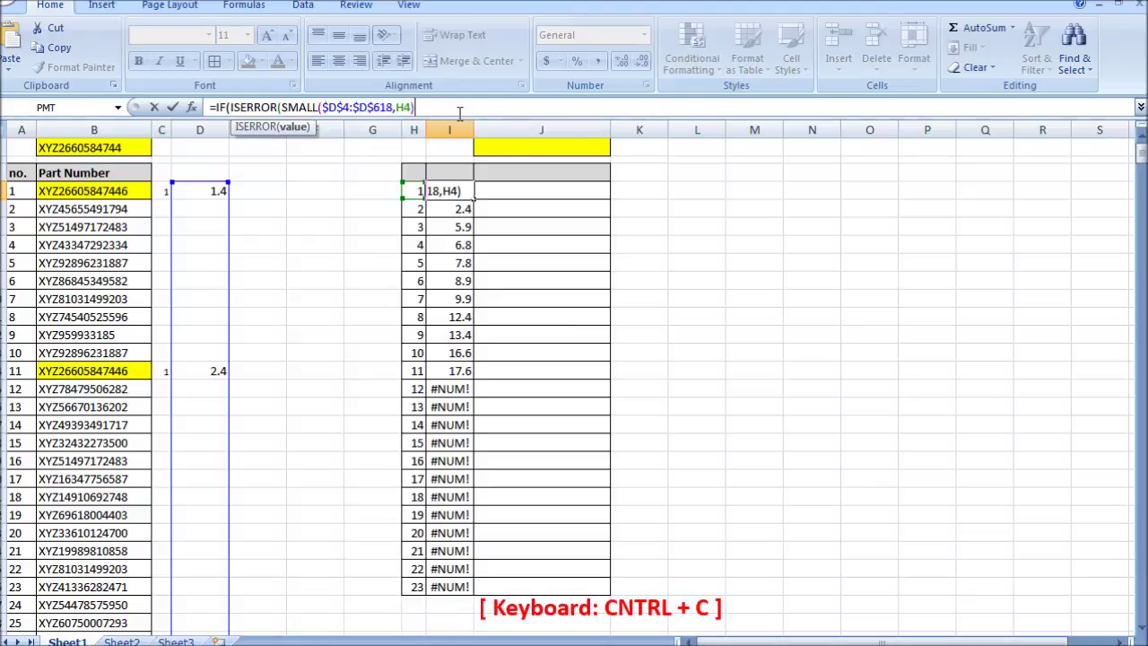
pyautogui.write(',"",')
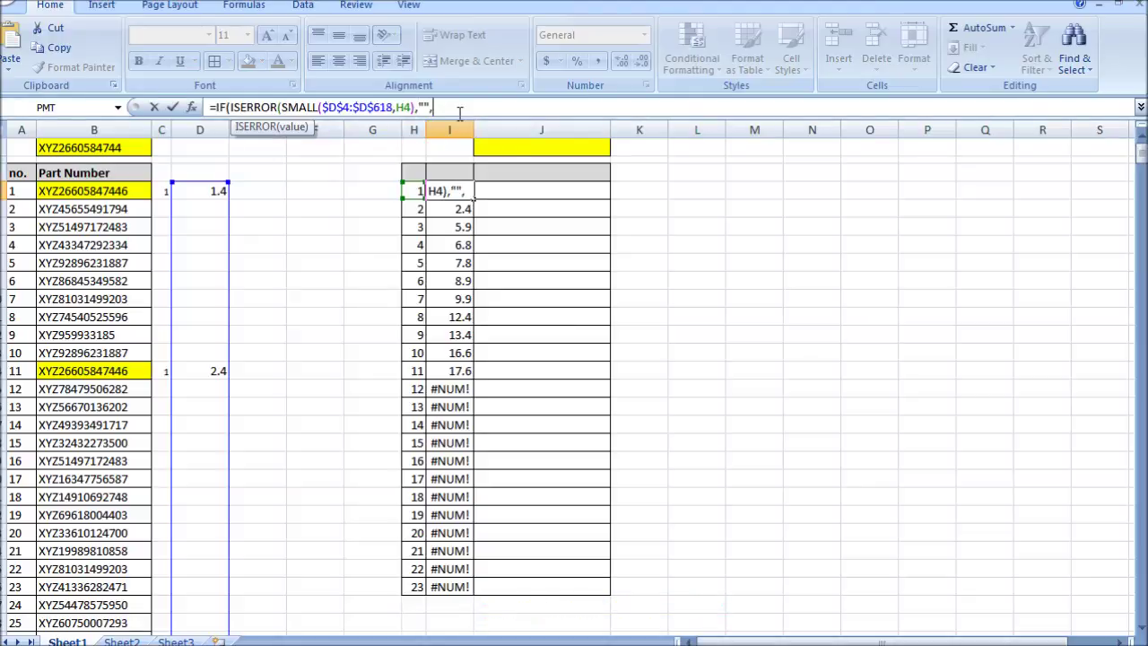
pyautogui.hotkey('ctrl', 'v')
pyautogui.write(')')
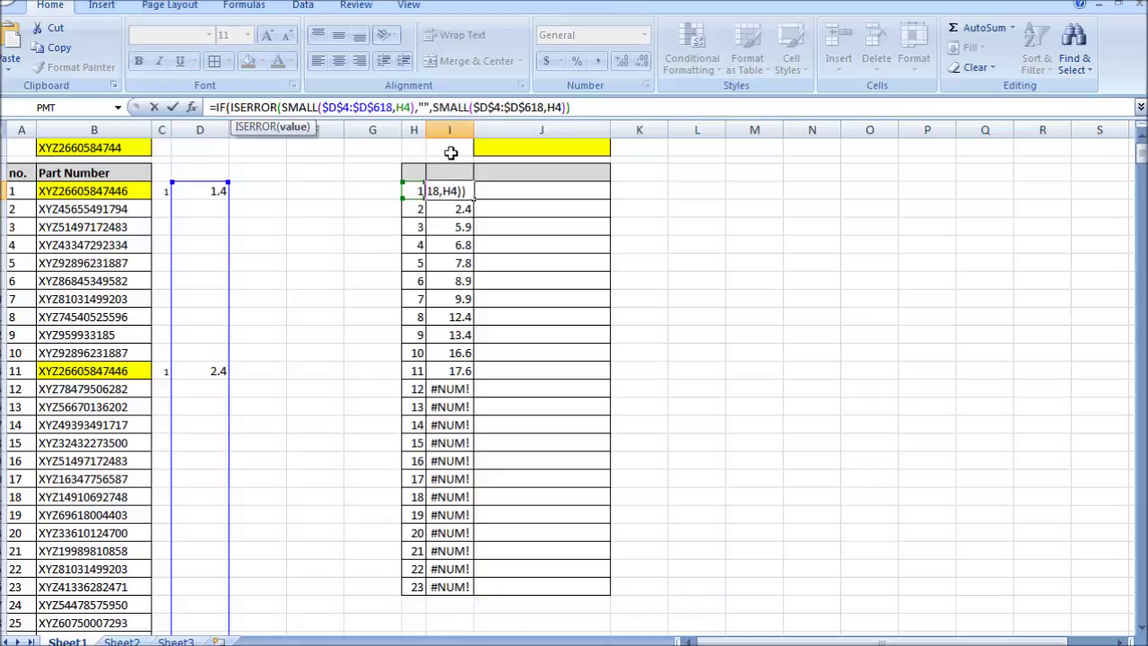
pyautogui.write(')')
pyautogui.press('Return')
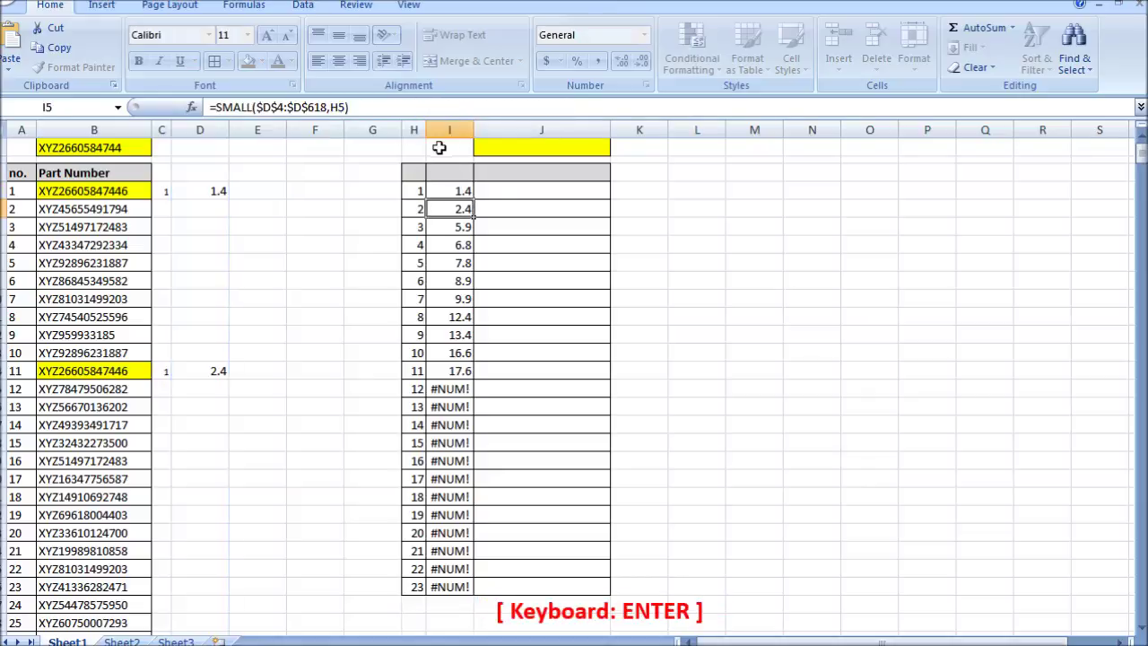
pyautogui.click(475, 192)
pyautogui.doubleClick(476, 201)
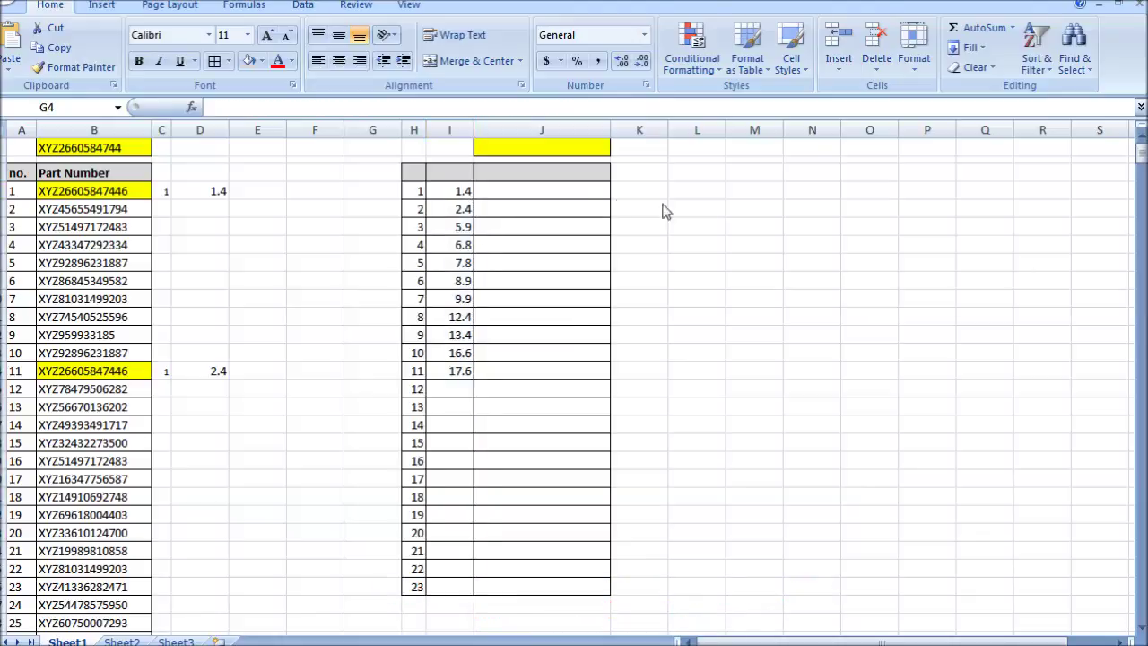
# Enter the formula =INDEX($B$4:$B$618,MATCH(I4,$D$4:$D$618,0)) in cell J4
pyautogui.click(548, 191)
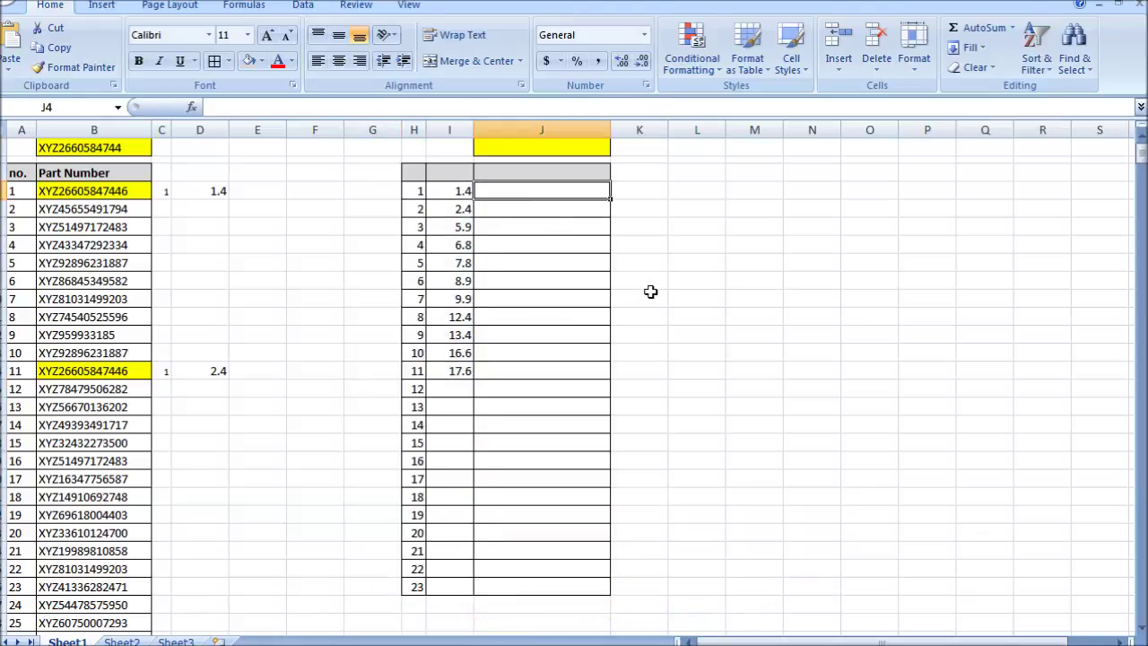
pyautogui.write('=index')
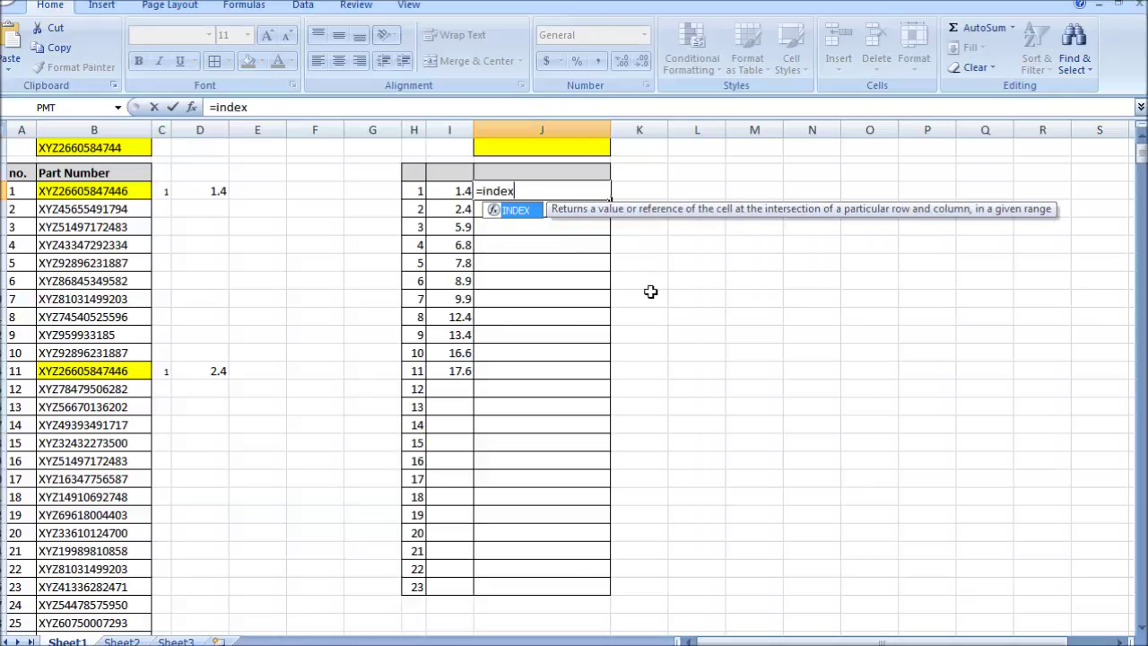
pyautogui.write('(')
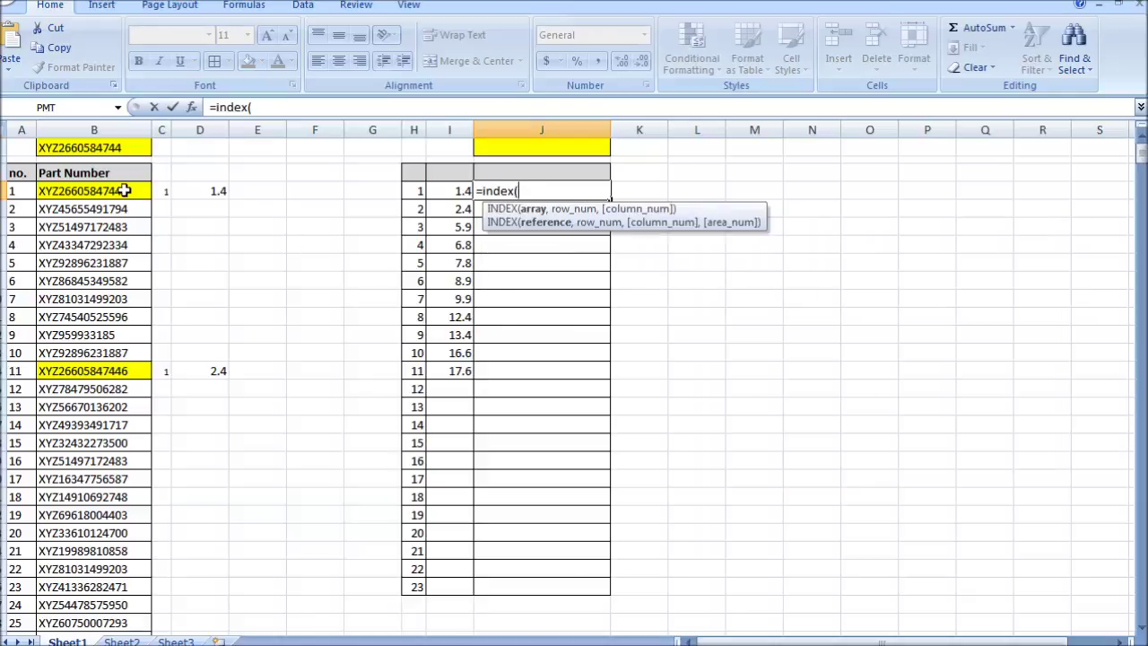
pyautogui.moveTo(123, 190); pyautogui.dragTo(125, 210)
pyautogui.hotkey('ctrl', 'shift', 'Down')
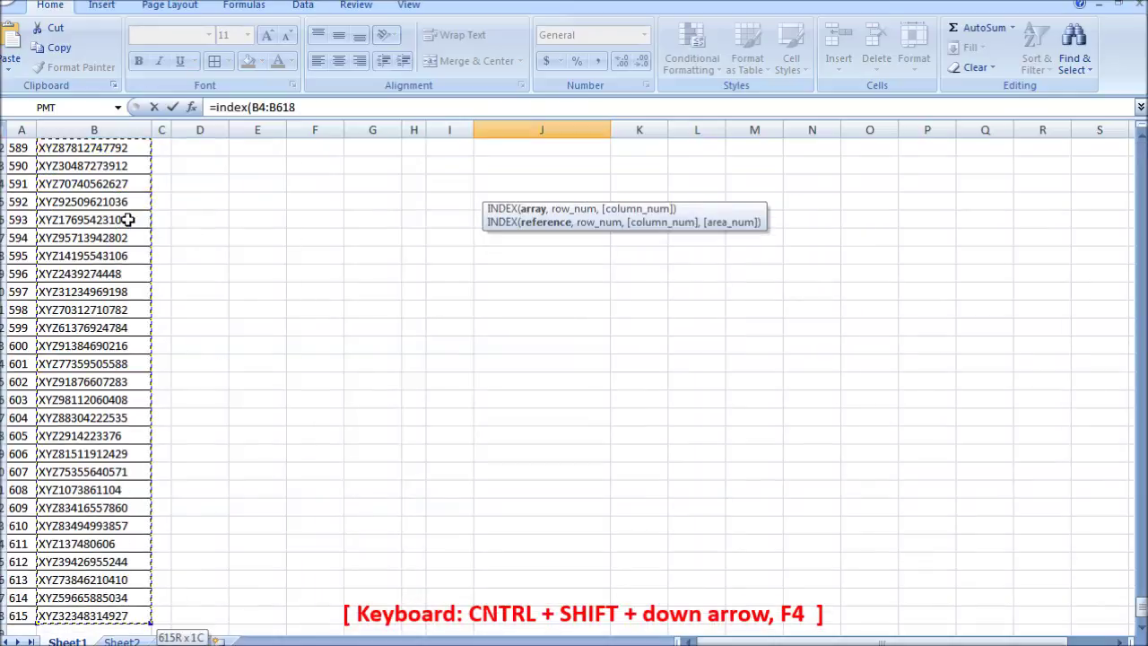
pyautogui.press('F4')
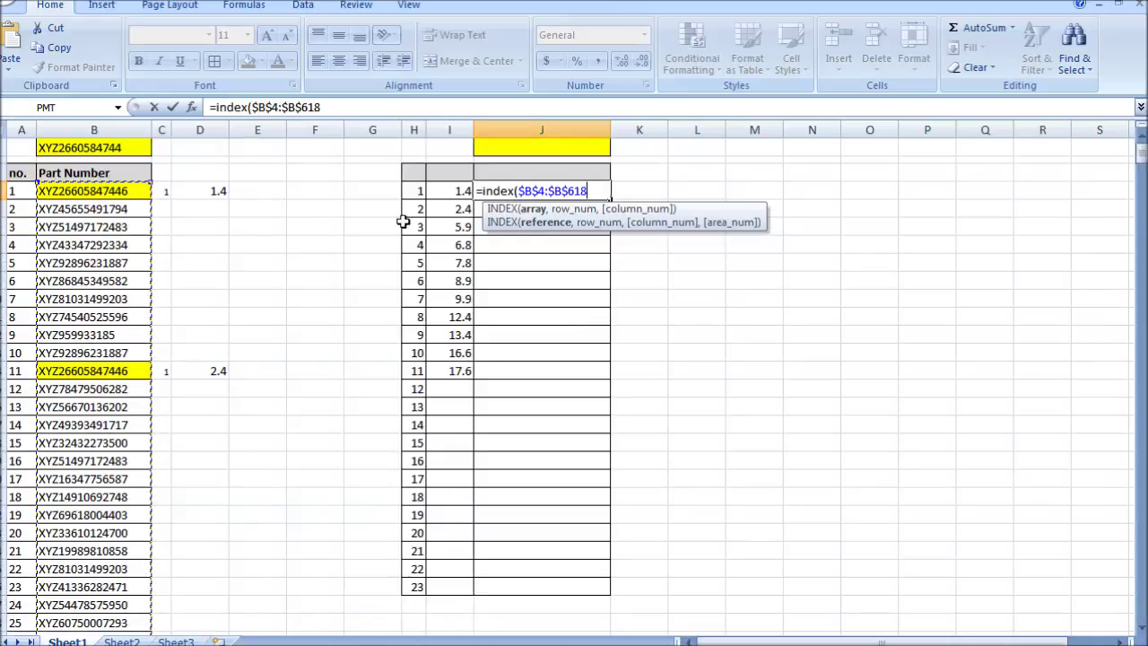
pyautogui.write(',mat')
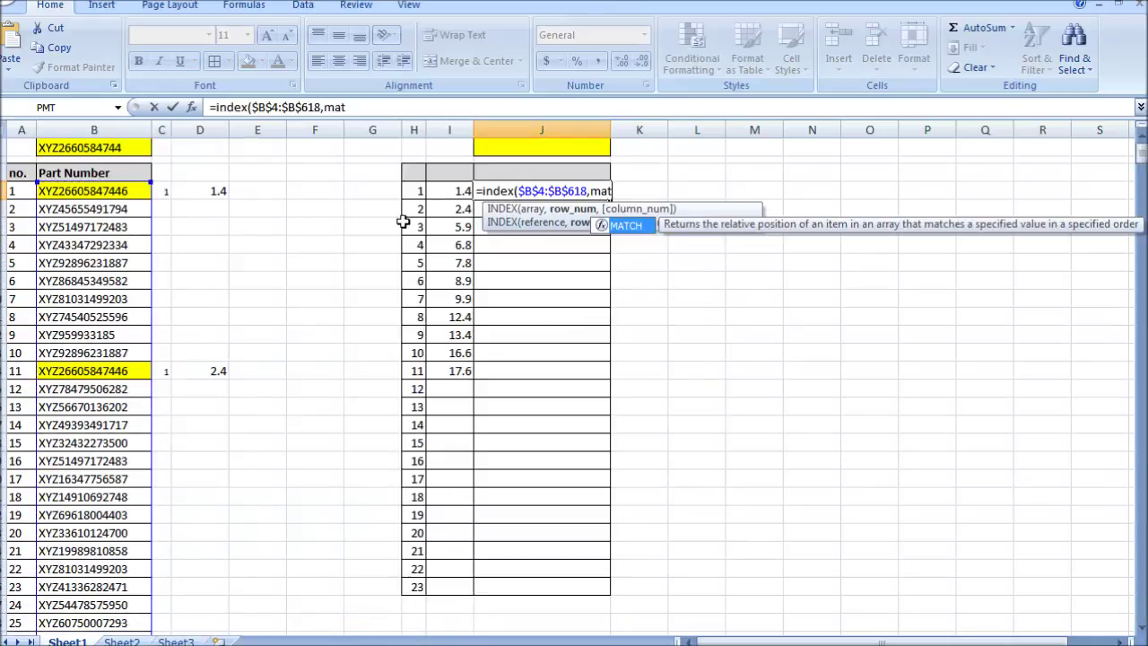
pyautogui.write('ch(')
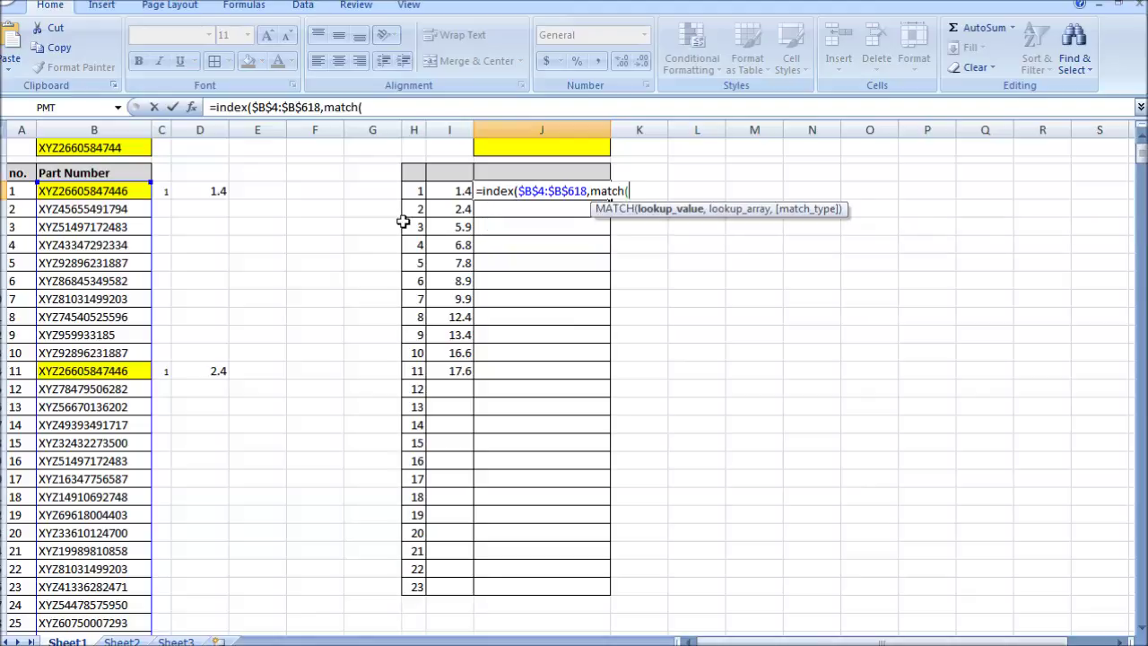
pyautogui.click(461, 191)
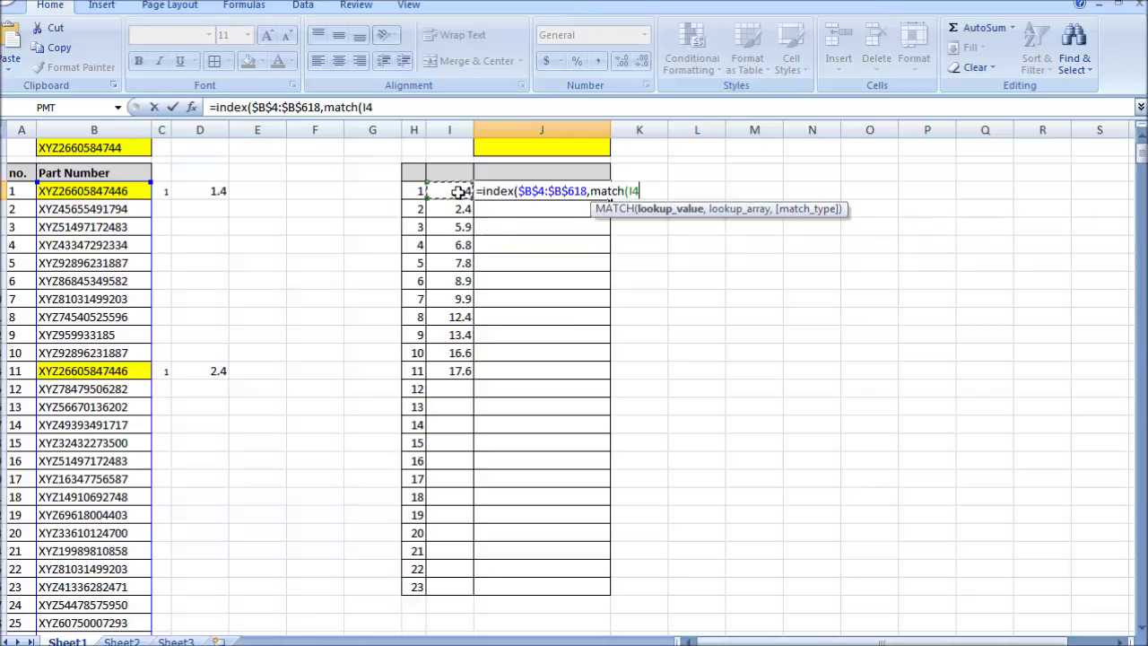
pyautogui.write(',')
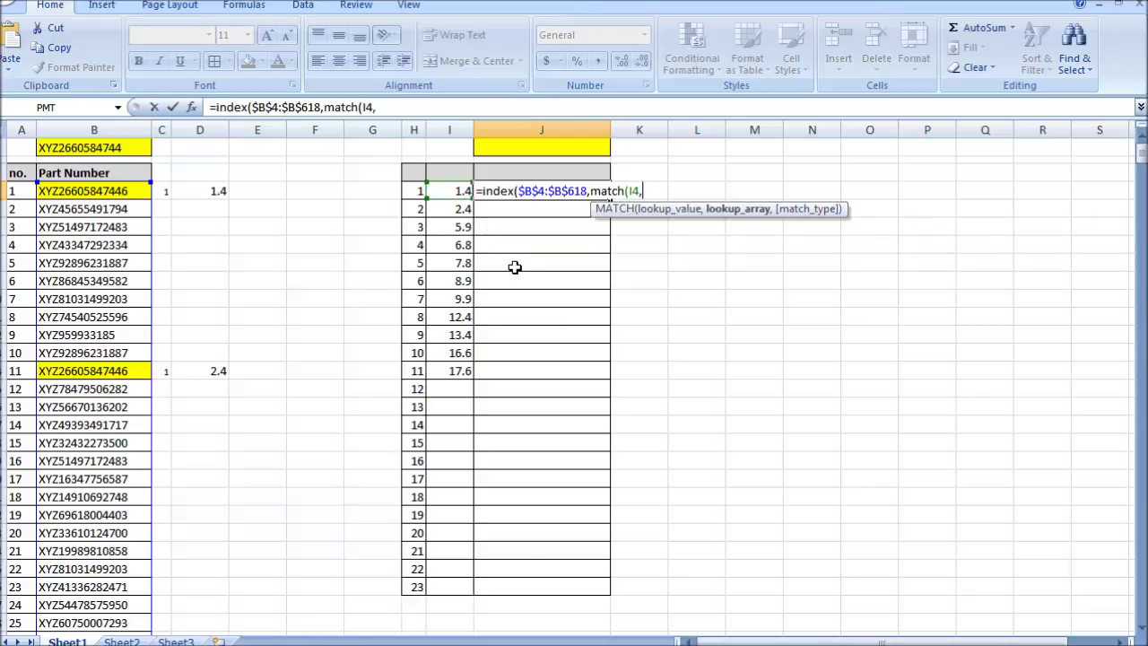
pyautogui.moveTo(219, 193); pyautogui.dragTo(224, 218)
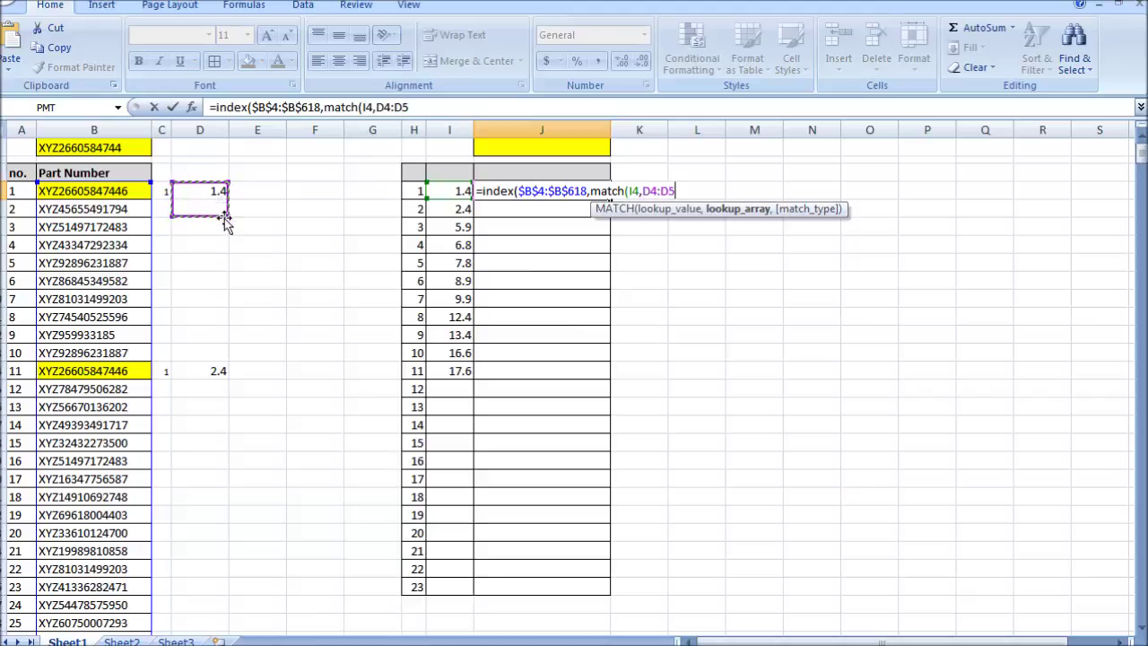
pyautogui.hotkey('ctrl', 'shift', 'Down')
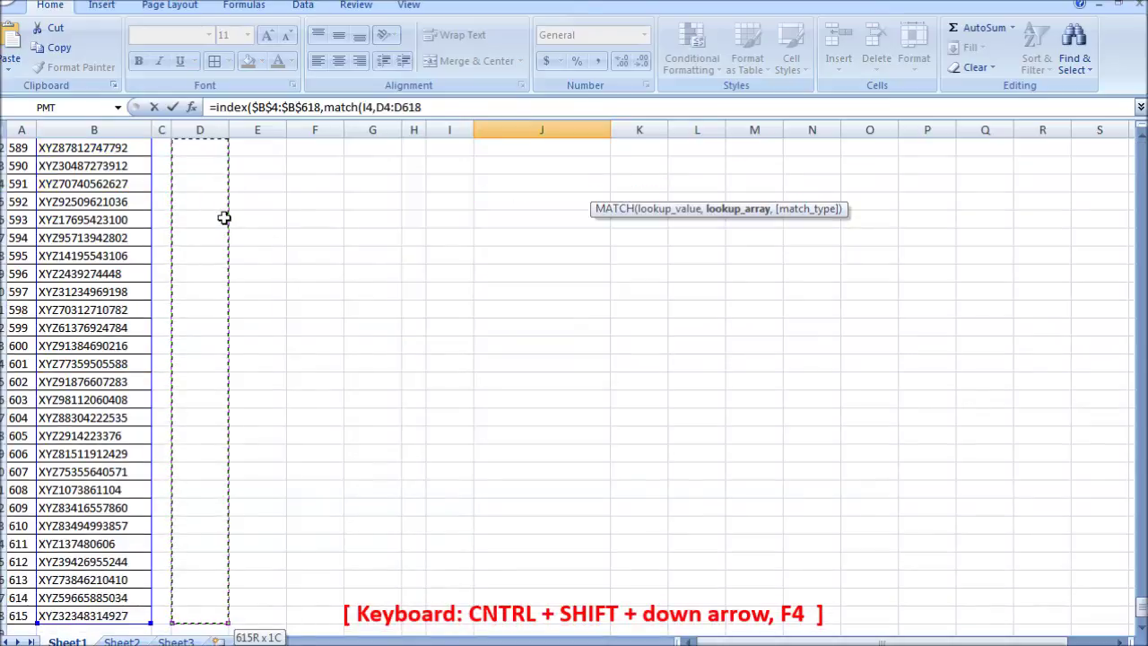
pyautogui.press('F4')
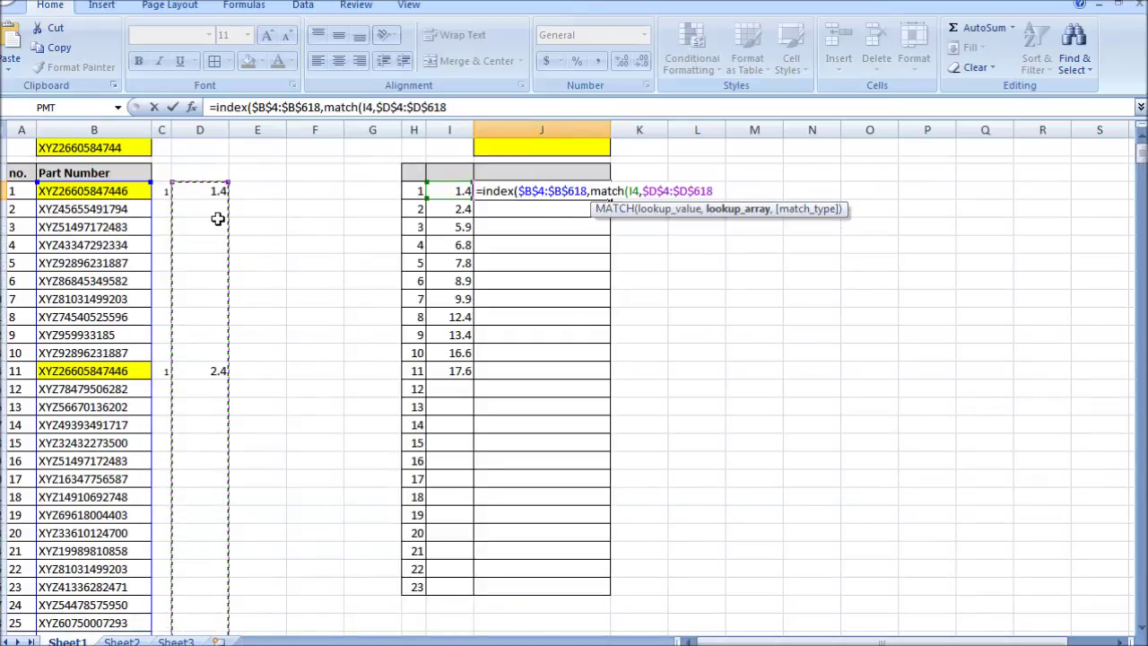
pyautogui.write(',0')
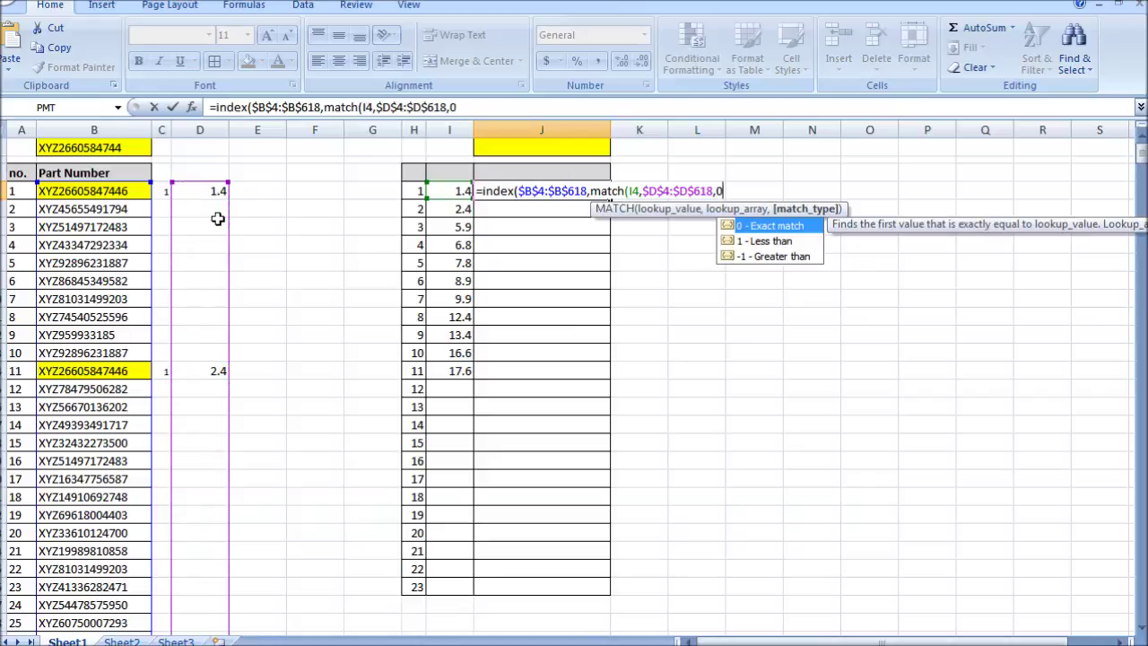
pyautogui.write('))')
pyautogui.press('Return')
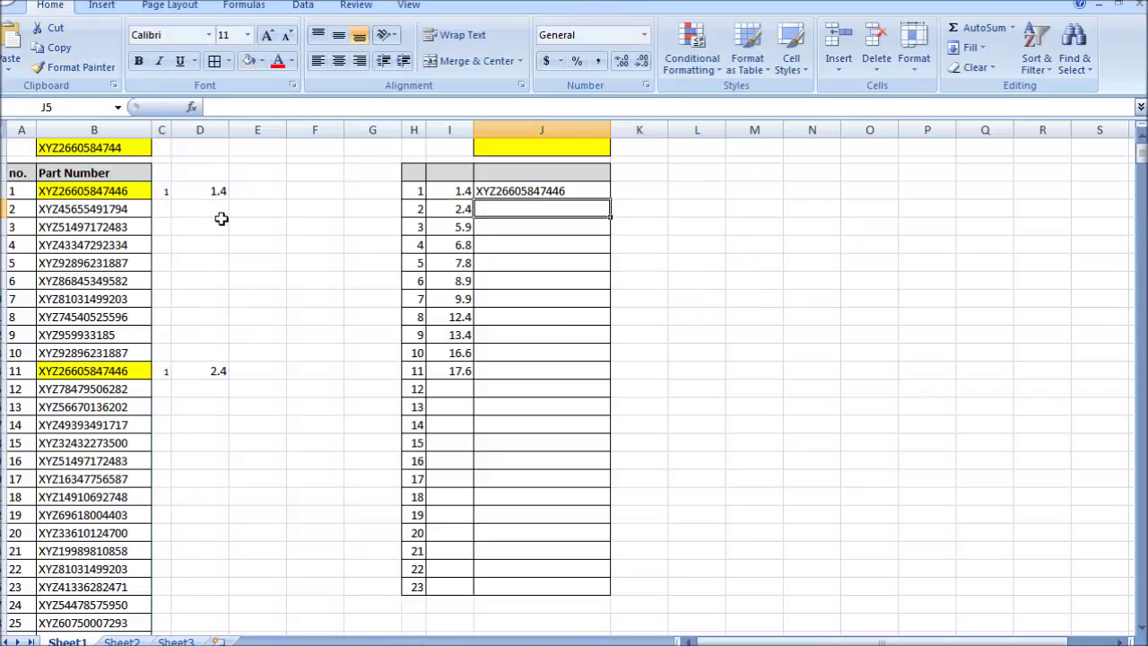
# Copy the INDEX/MATCH formula from J4 down to J26 and check the copied formula in J15
pyautogui.click(532, 190)
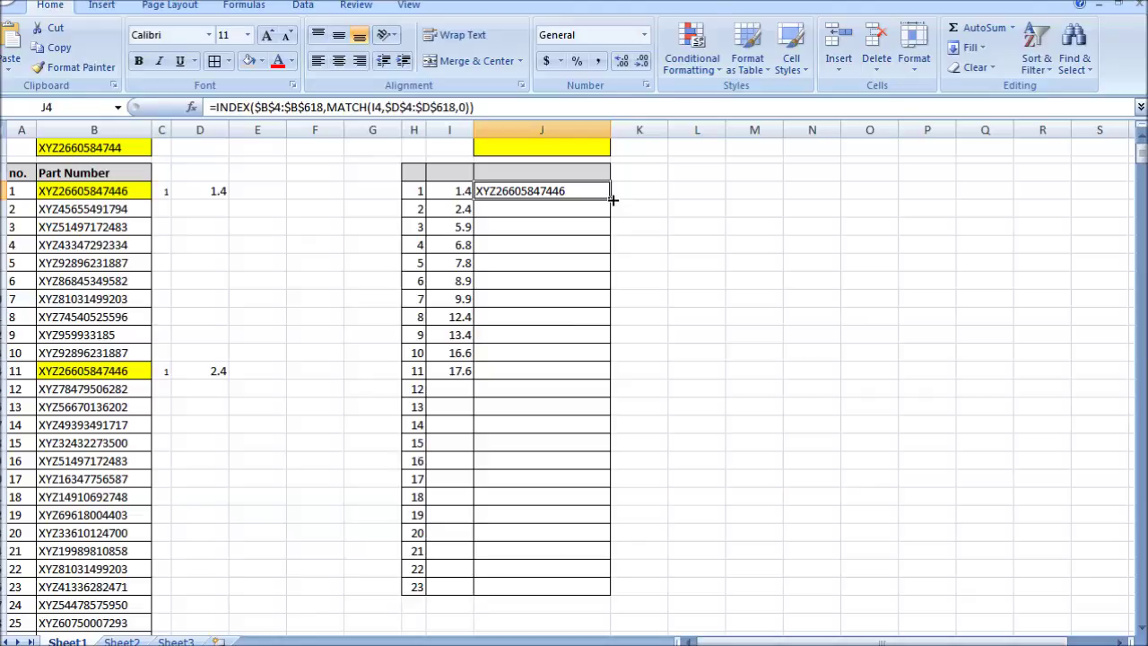
pyautogui.doubleClick(611, 200)
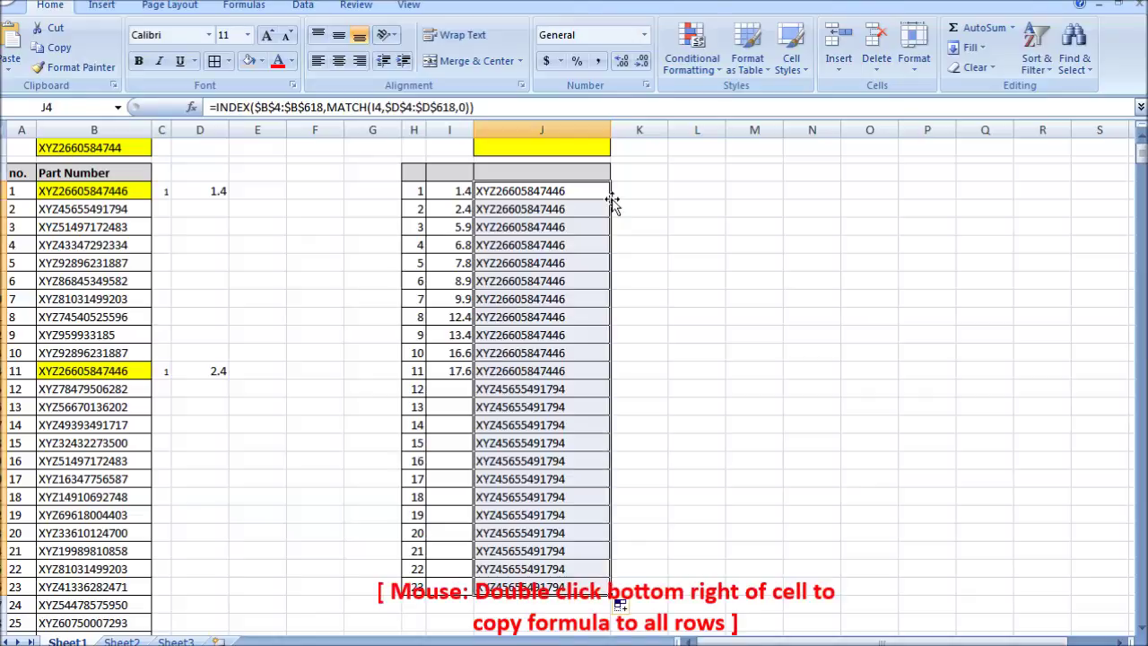
pyautogui.click(561, 262)
pyautogui.click(544, 393)
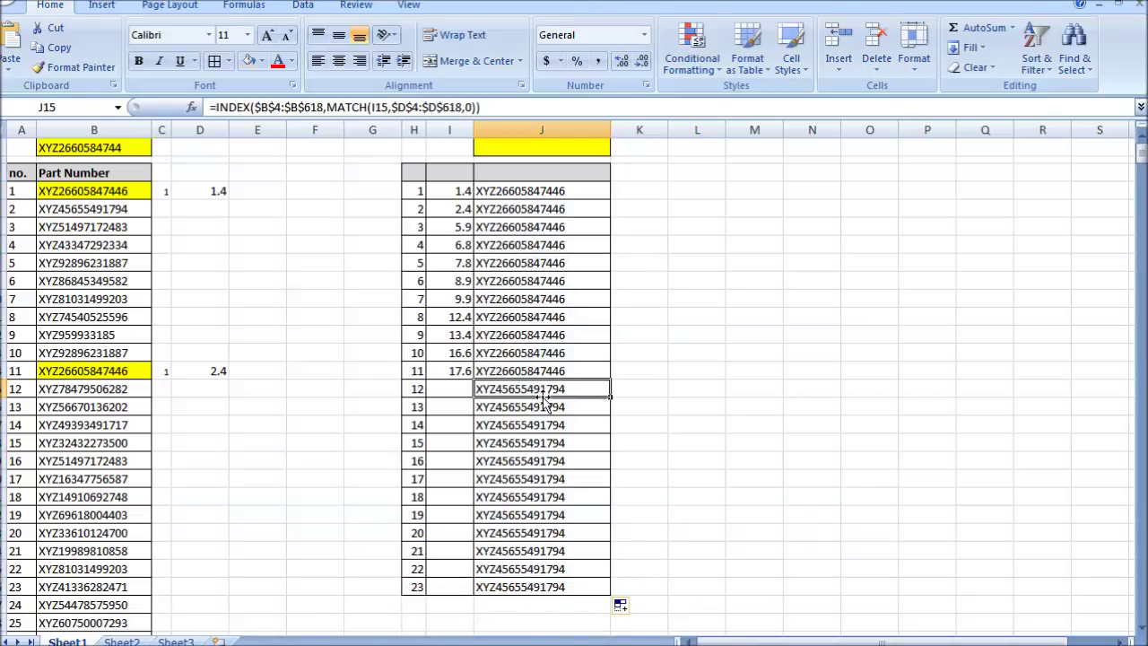
# Change the J4 formula to =IF(I4="","",INDEX($B$4:$B$618,MATCH(I4,$D$4:$D$618,0)))
pyautogui.click(545, 191)
pyautogui.click(217, 107)
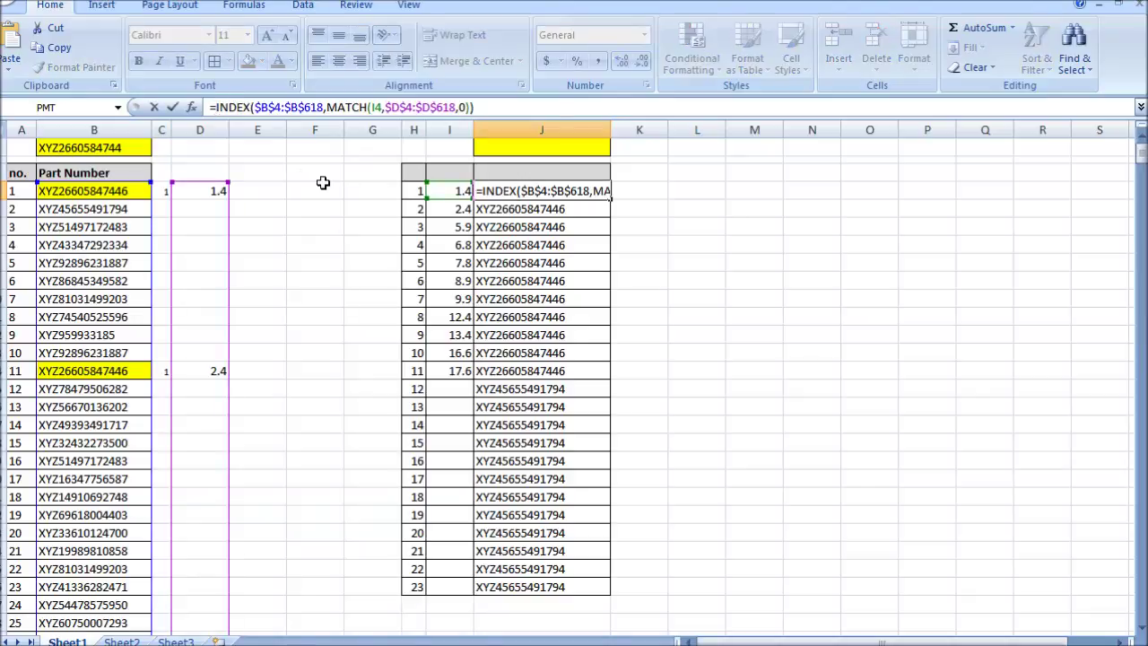
pyautogui.write('if(')
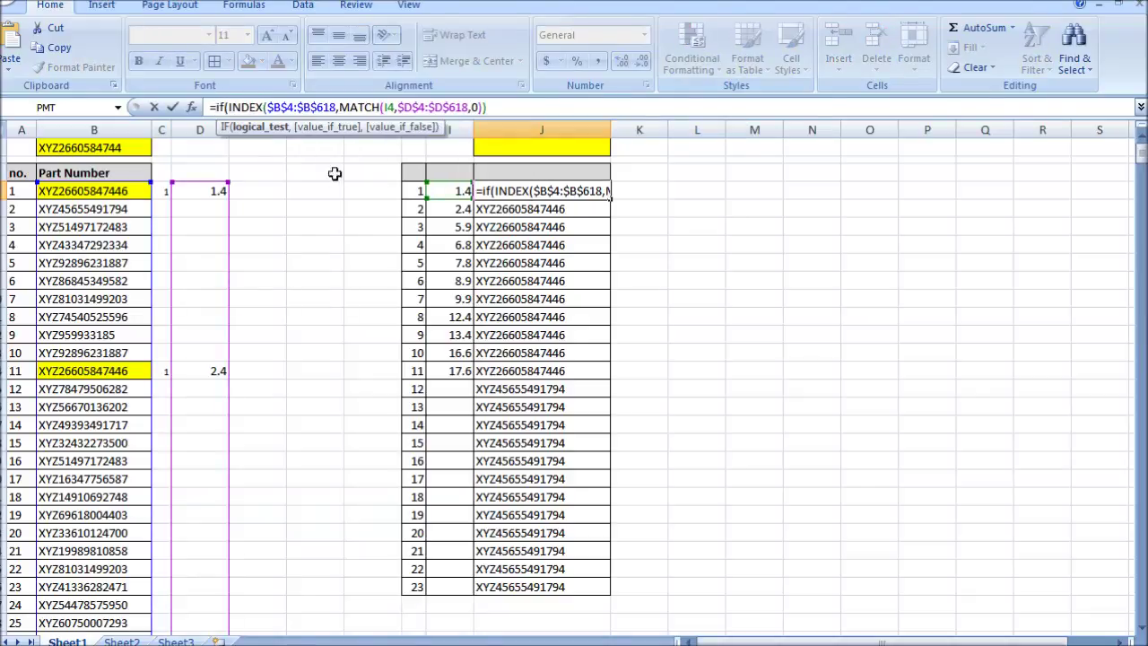
pyautogui.click(451, 191)
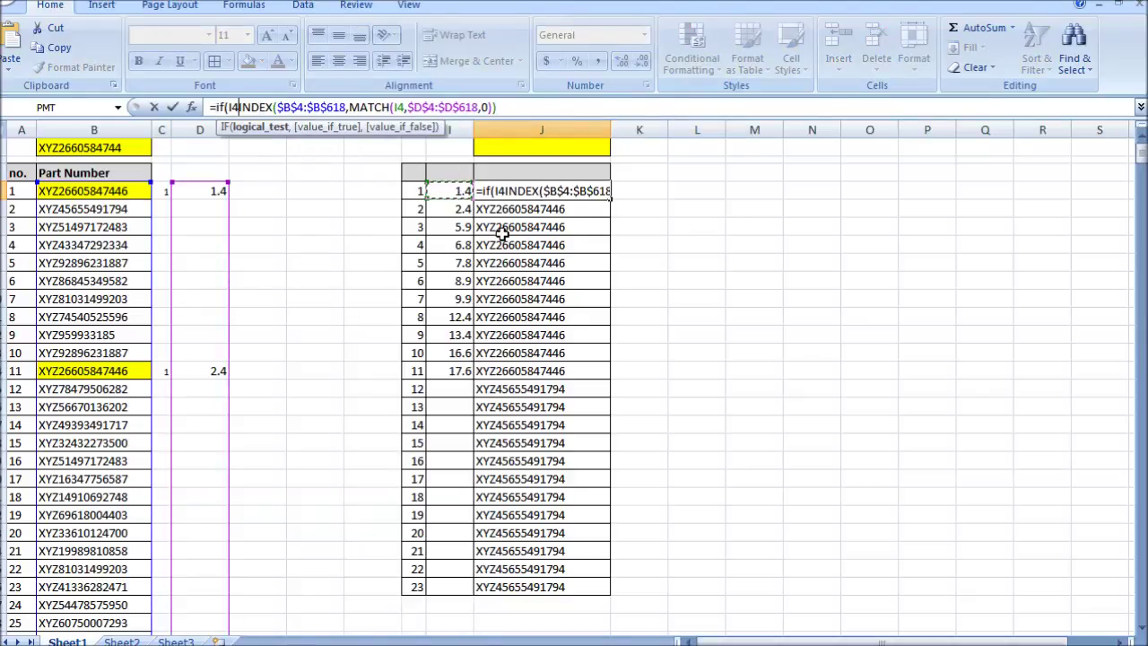
pyautogui.write('="",""')
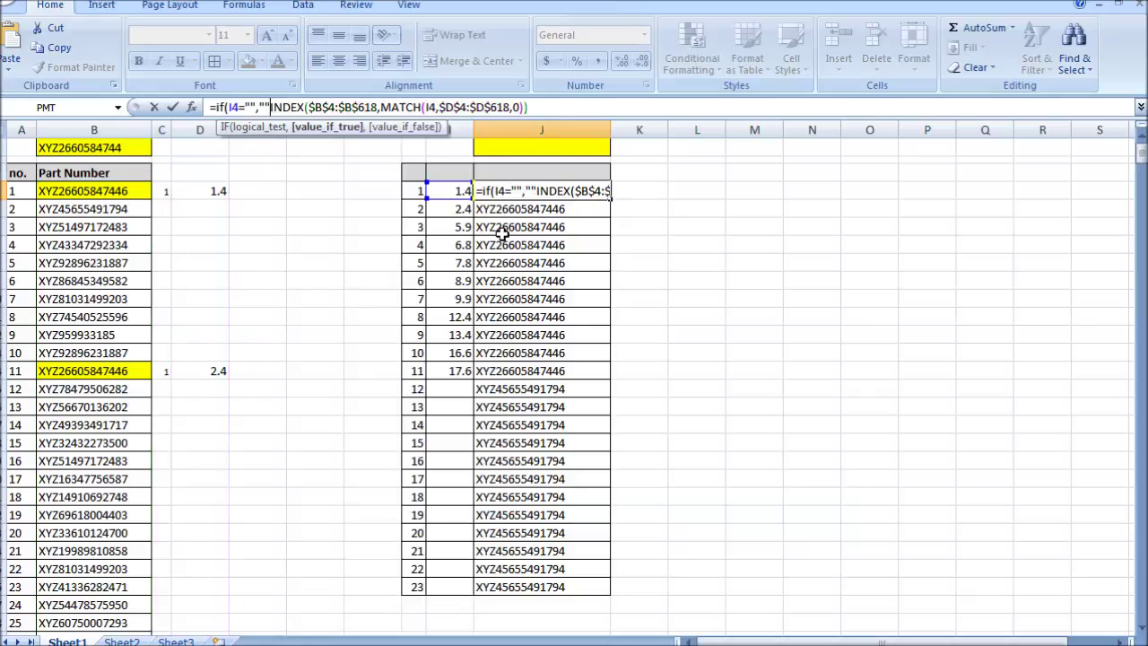
pyautogui.write(',')
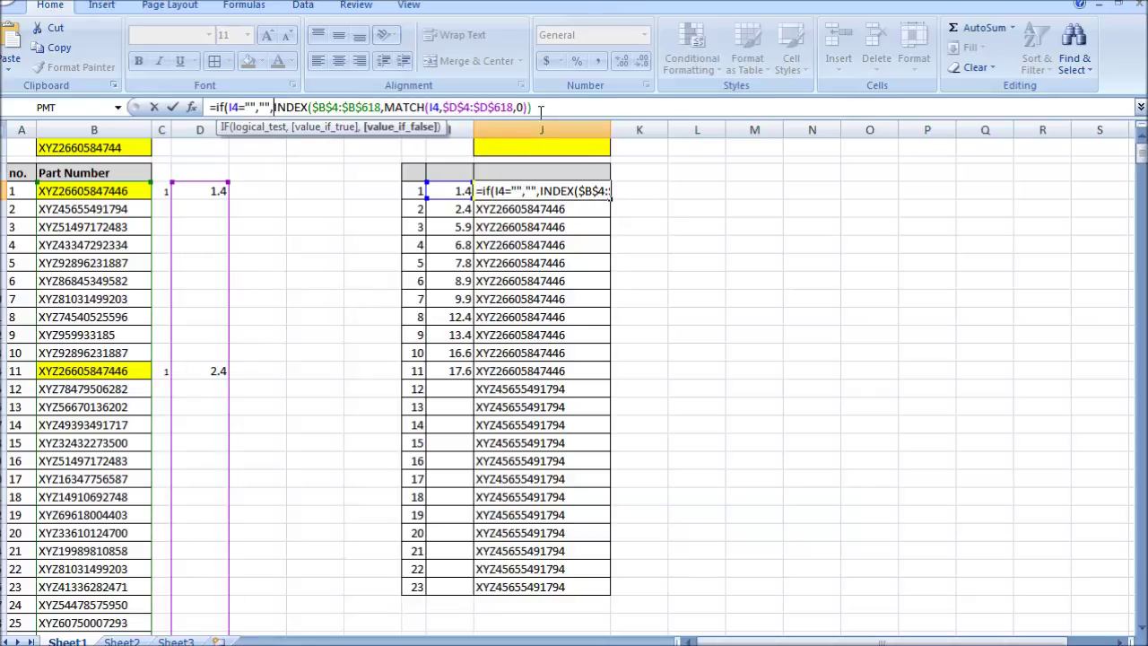
pyautogui.press('End')
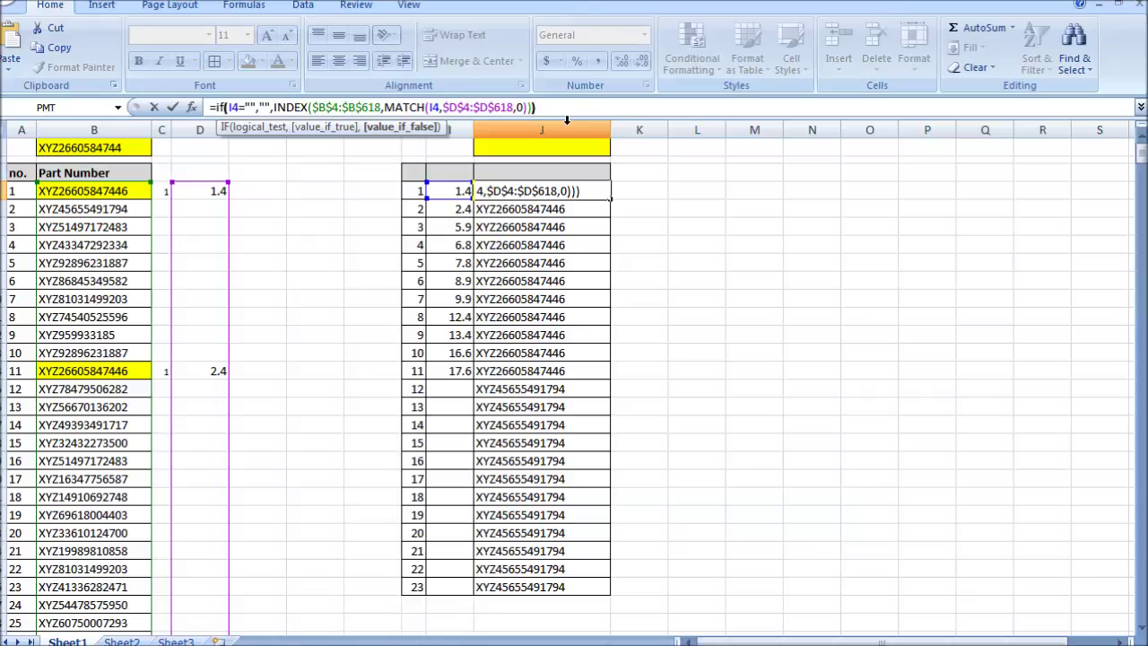
pyautogui.press('Return')
# Copy the IF formula from J4 down through J26
pyautogui.click(603, 190)
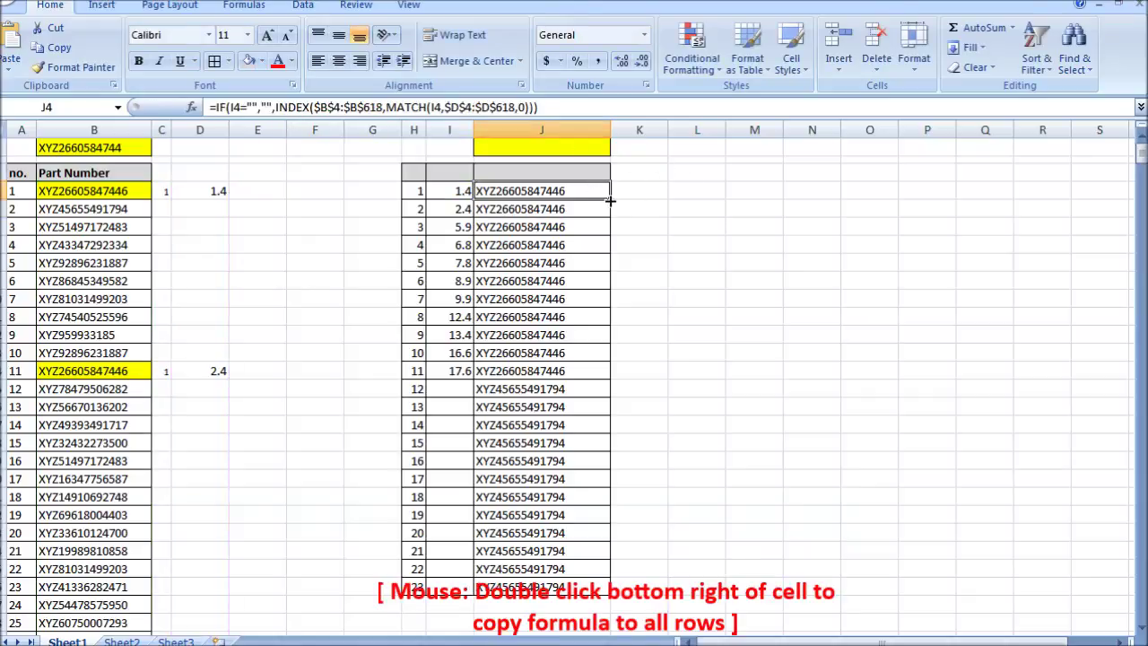
pyautogui.doubleClick(610, 200)
pyautogui.click(702, 258)
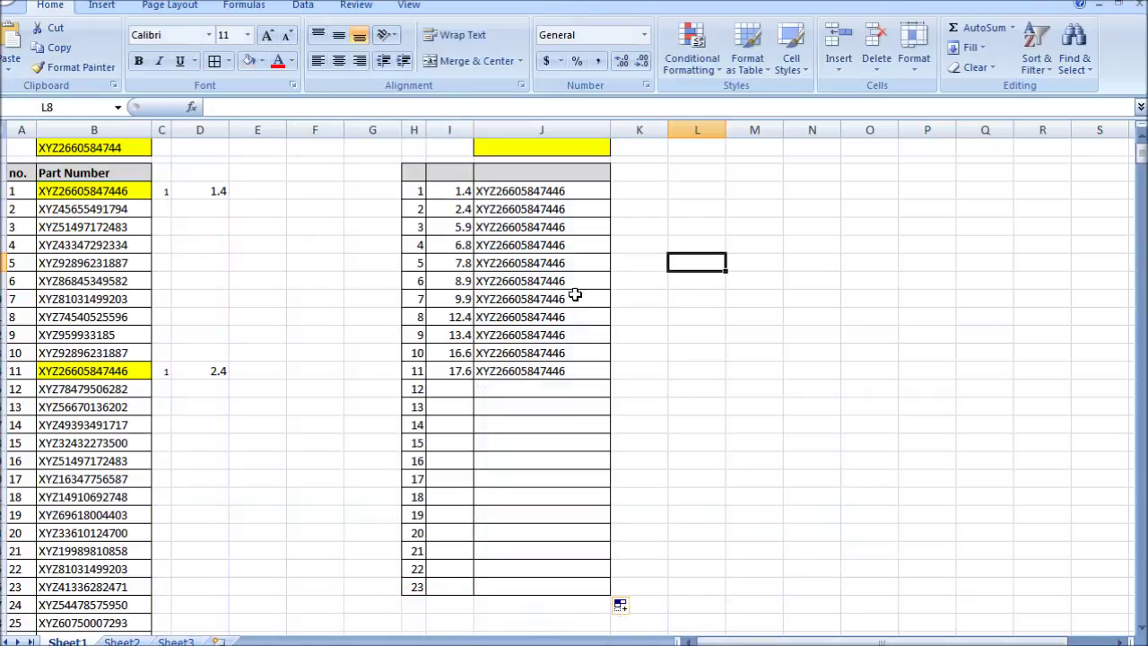
# Insert a new column J before the part number results and begin cell J4's formula with =INDEX($A$4:$A$618,
pyautogui.rightClick(512, 131)
pyautogui.click(542, 218)
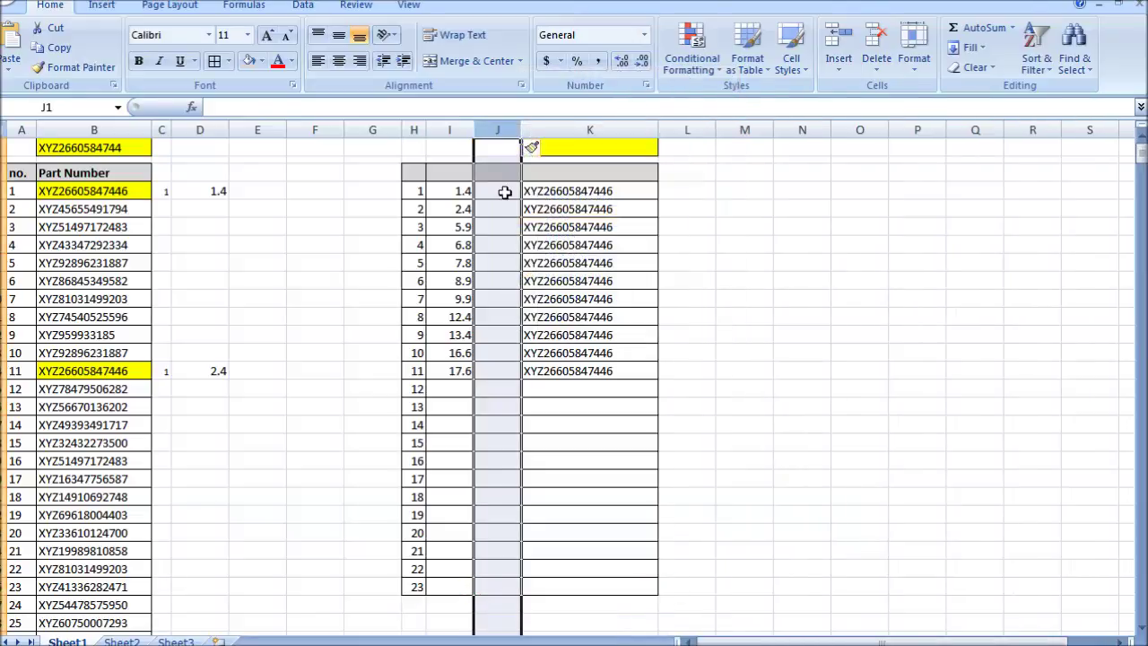
pyautogui.click(505, 192)
pyautogui.write('=')
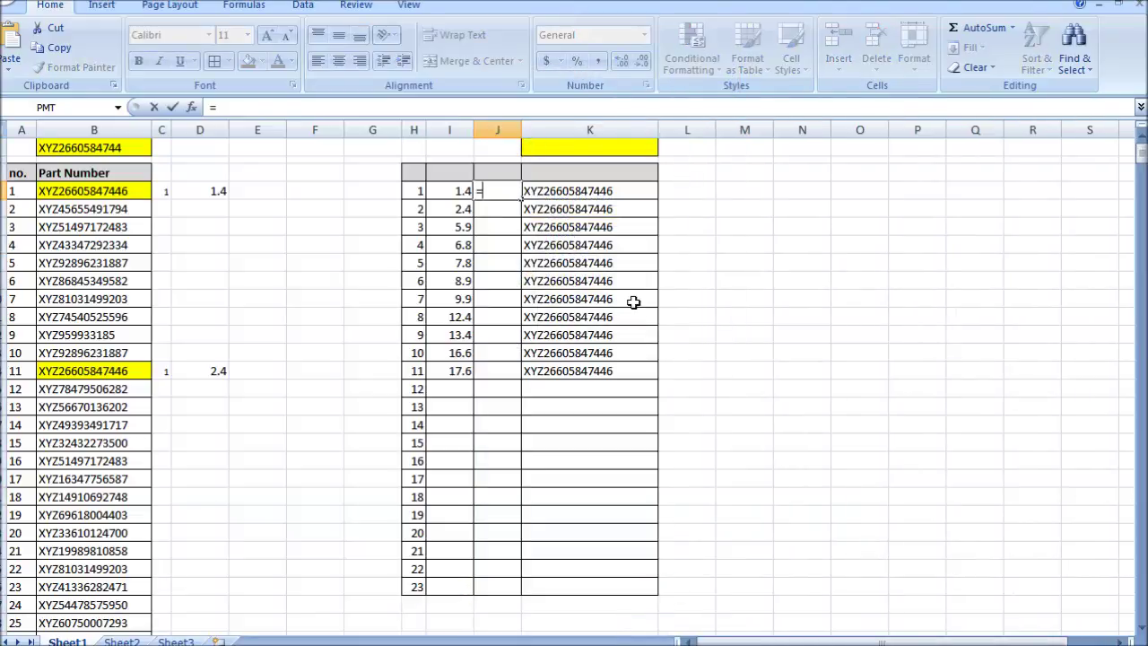
pyautogui.write('index(')
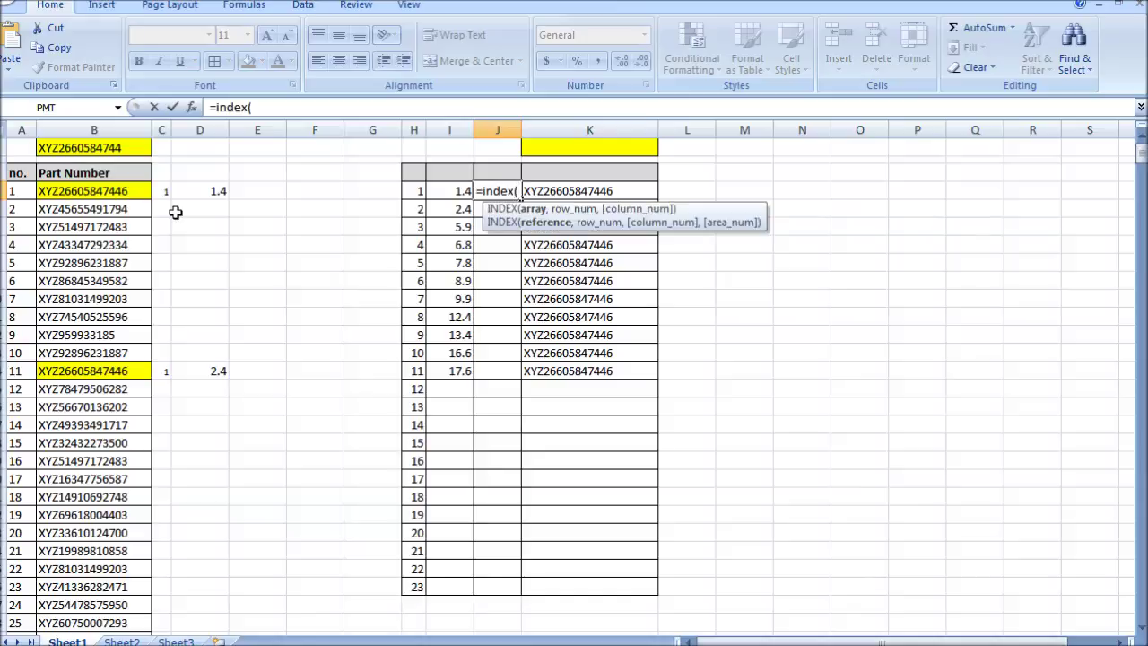
pyautogui.click(25, 191)
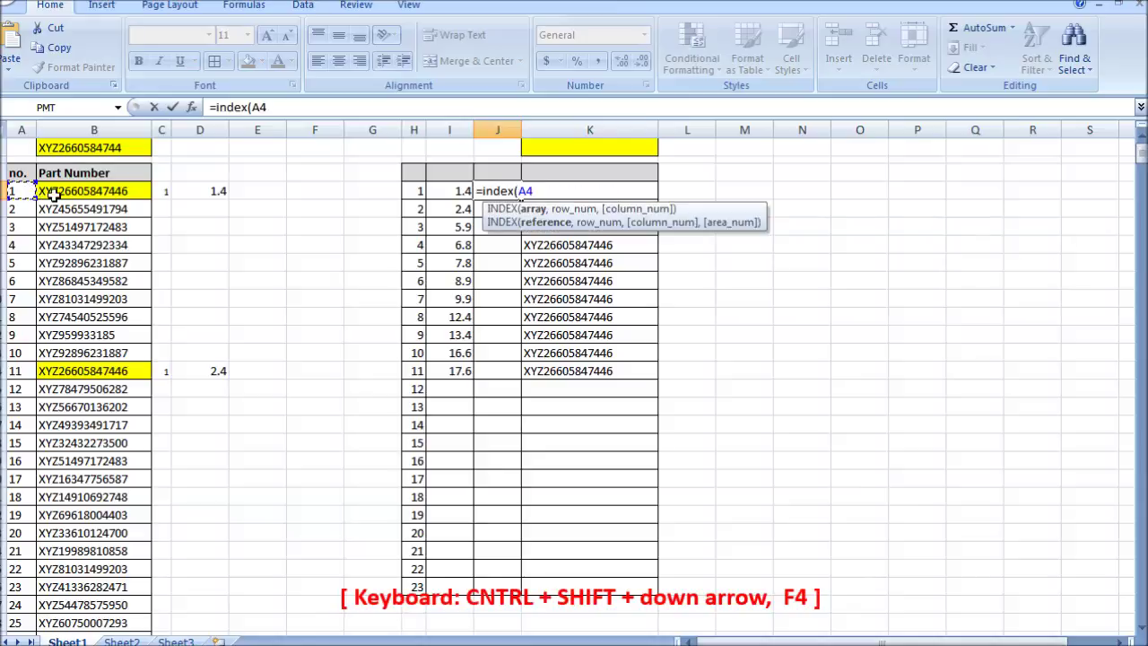
pyautogui.hotkey('ctrl', 'shift', 'Down')
pyautogui.press('F4')
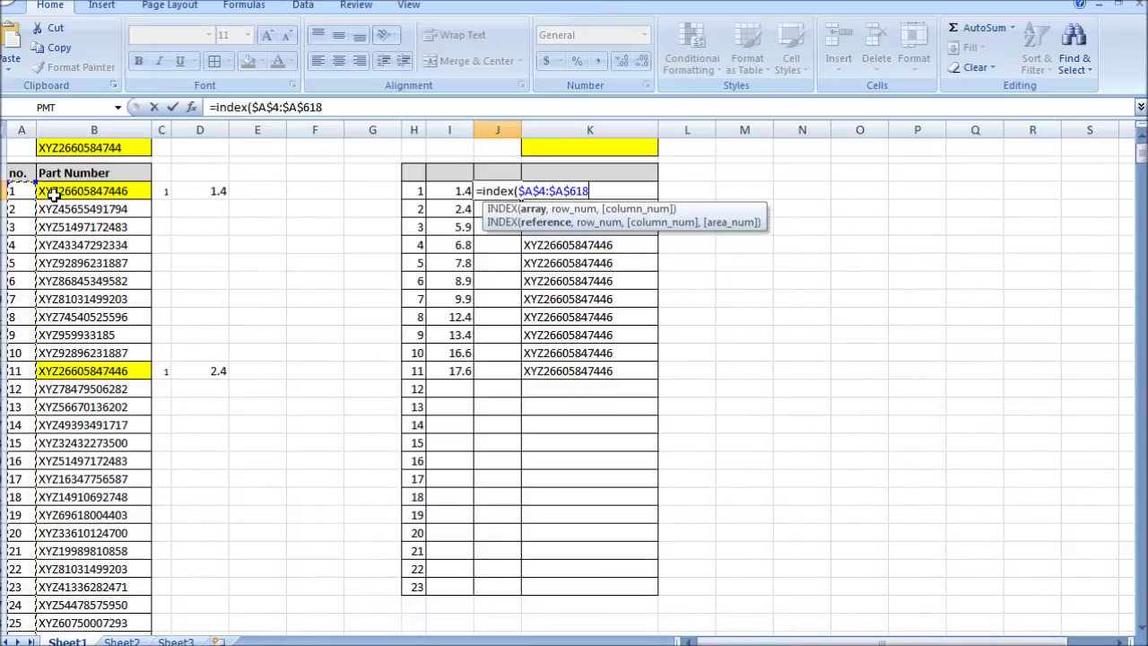
pyautogui.write(',')
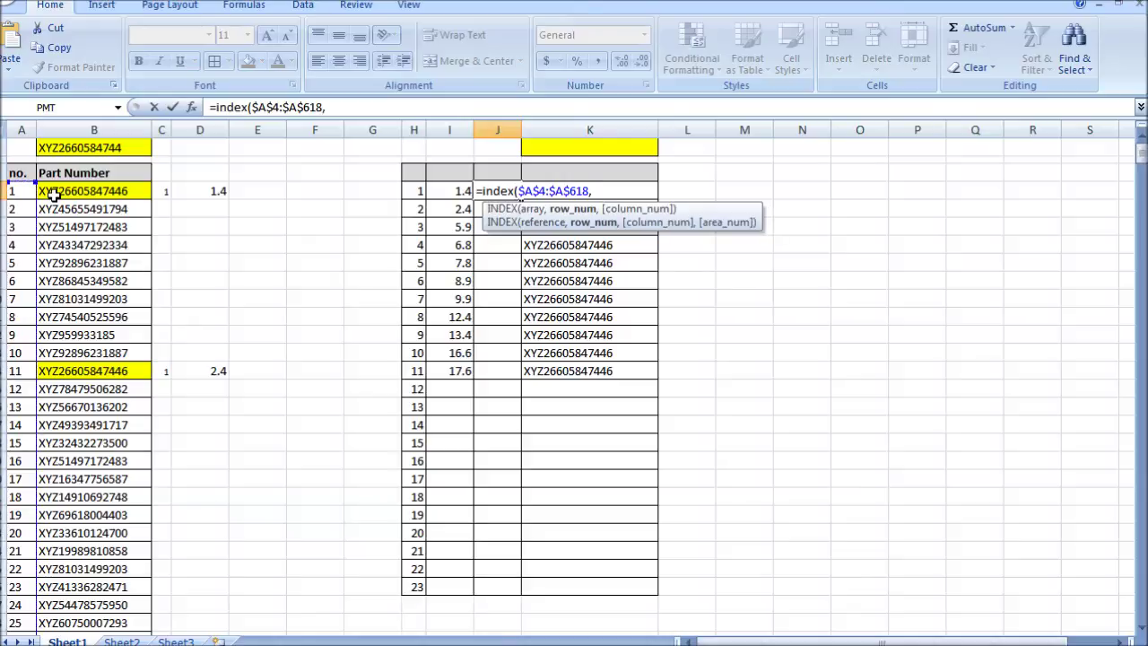
# Complete the J4 formula with MATCH(I4,$D$4:$D$618,0)) as the INDEX row number
pyautogui.write('match(')
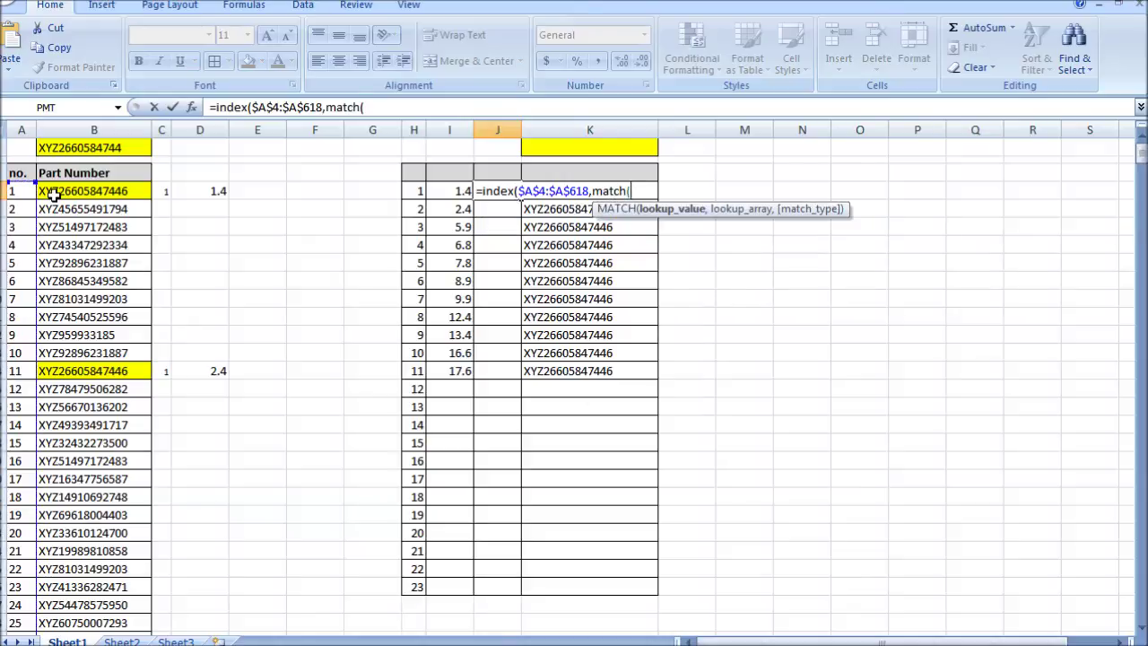
pyautogui.click(449, 192)
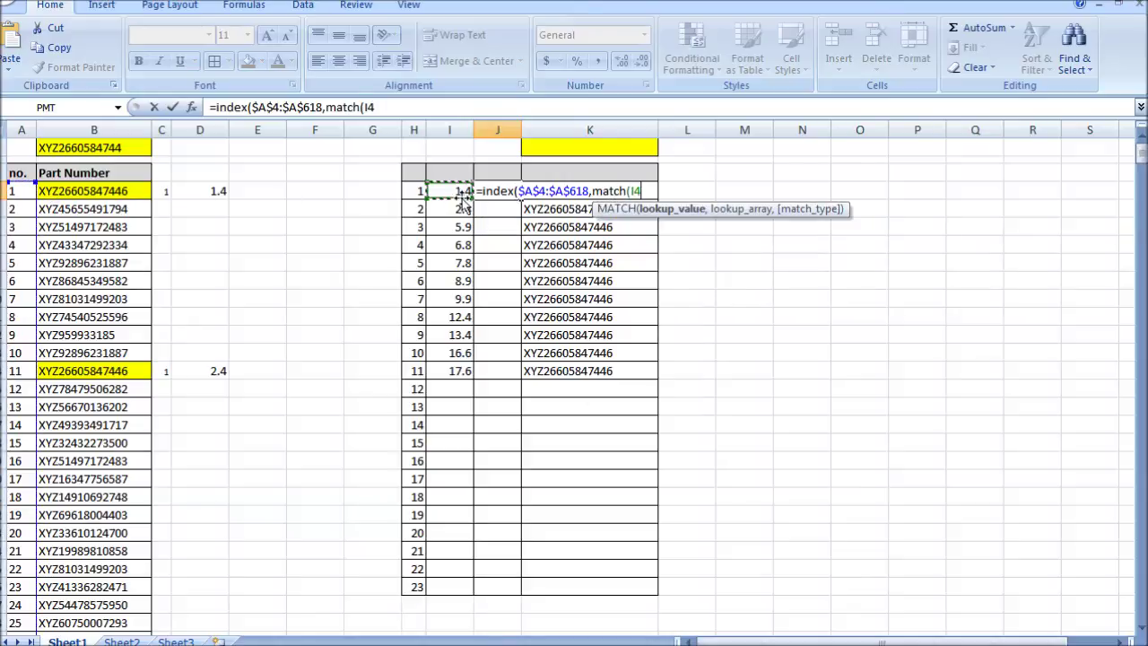
pyautogui.write(',')
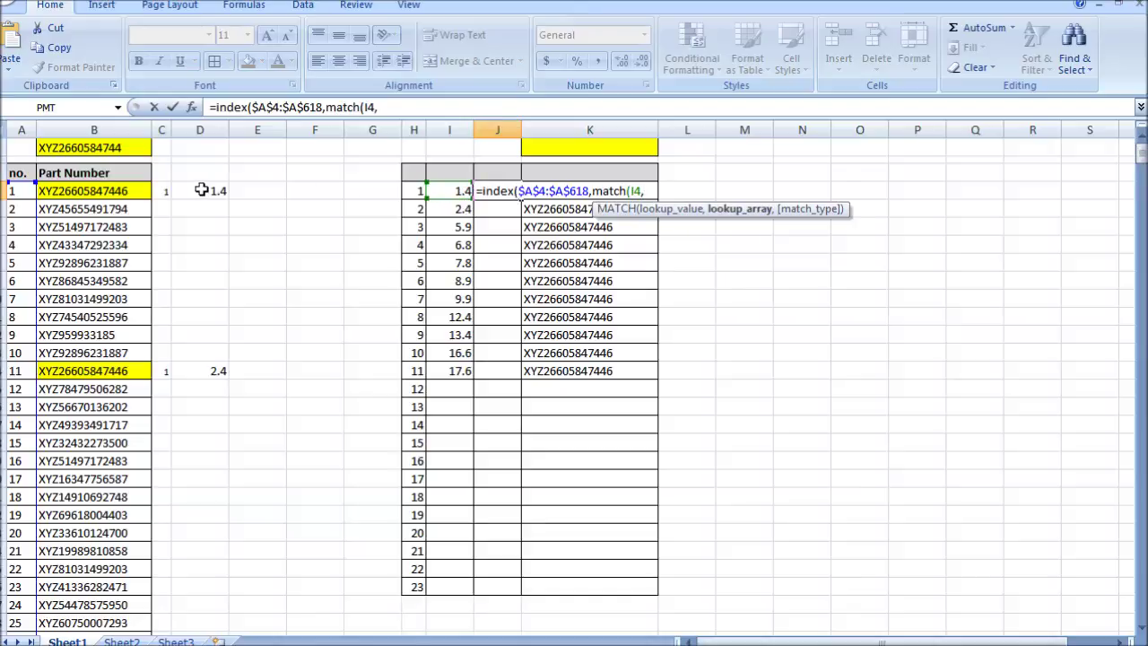
pyautogui.click(213, 192)
pyautogui.hotkey('ctrl', 'shift', 'Down')
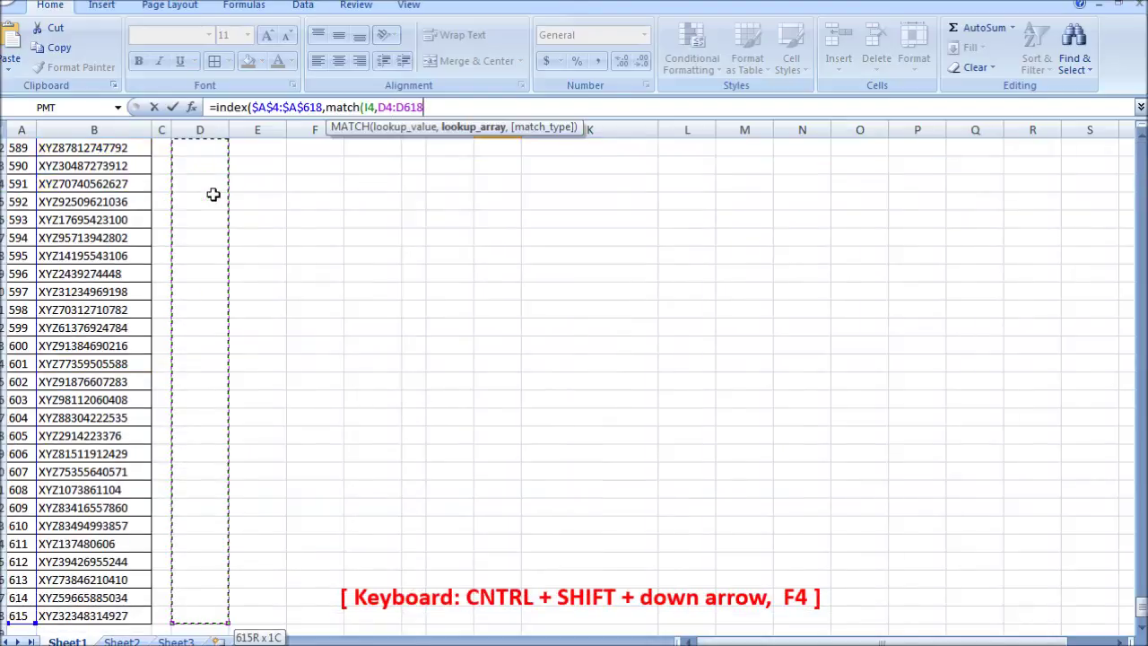
pyautogui.press('F4')
pyautogui.write(',')
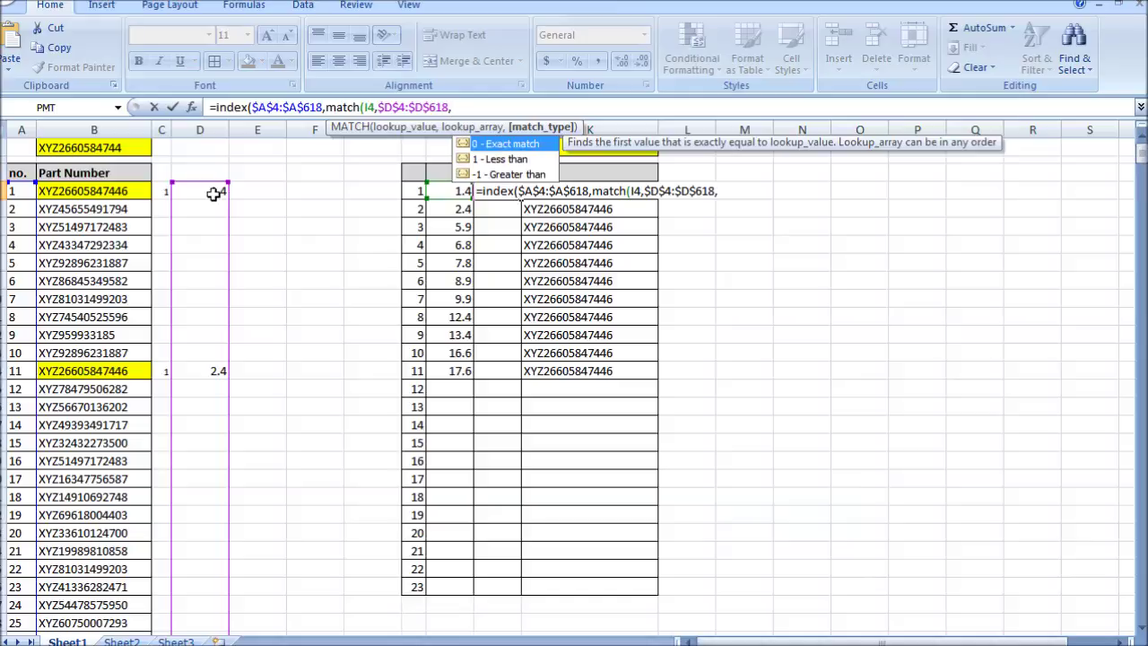
pyautogui.write('0))')
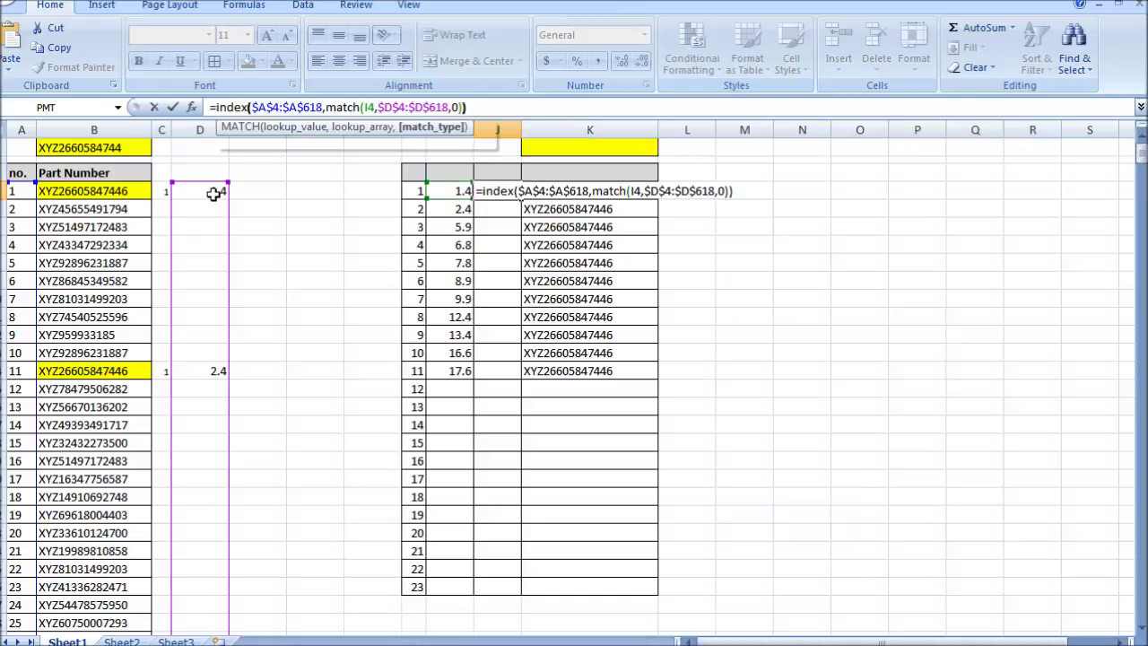
pyautogui.press('Return')
# Copy the row number formula from J4 down to J26 and check the copied formula in J15
pyautogui.click(502, 191)
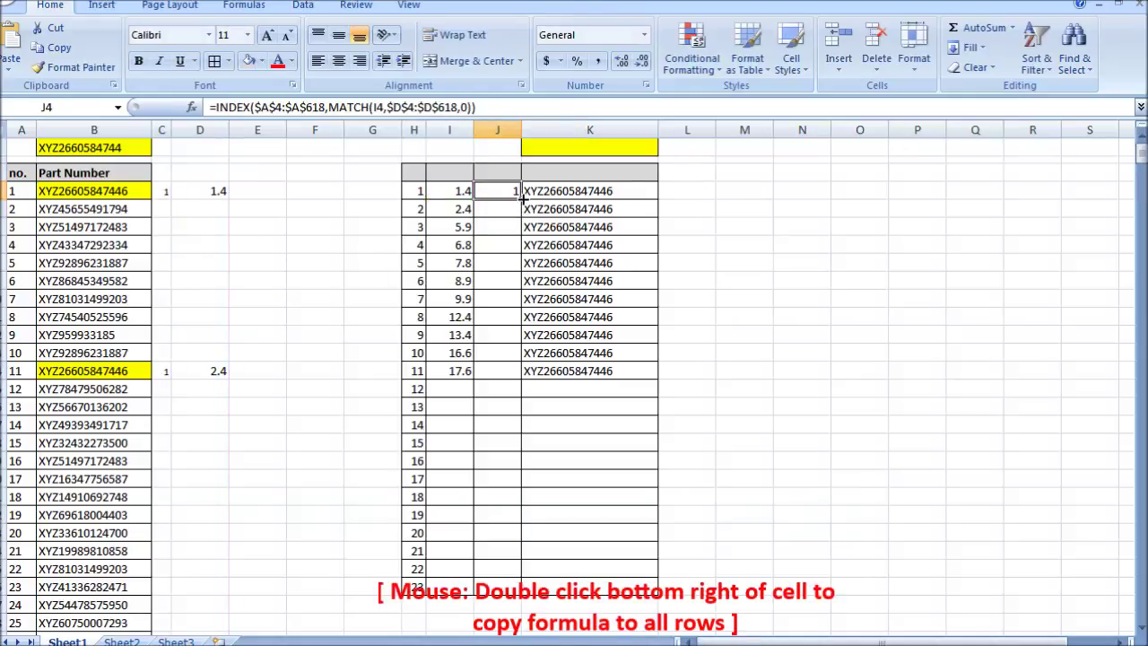
pyautogui.doubleClick(521, 199)
pyautogui.click(509, 392)
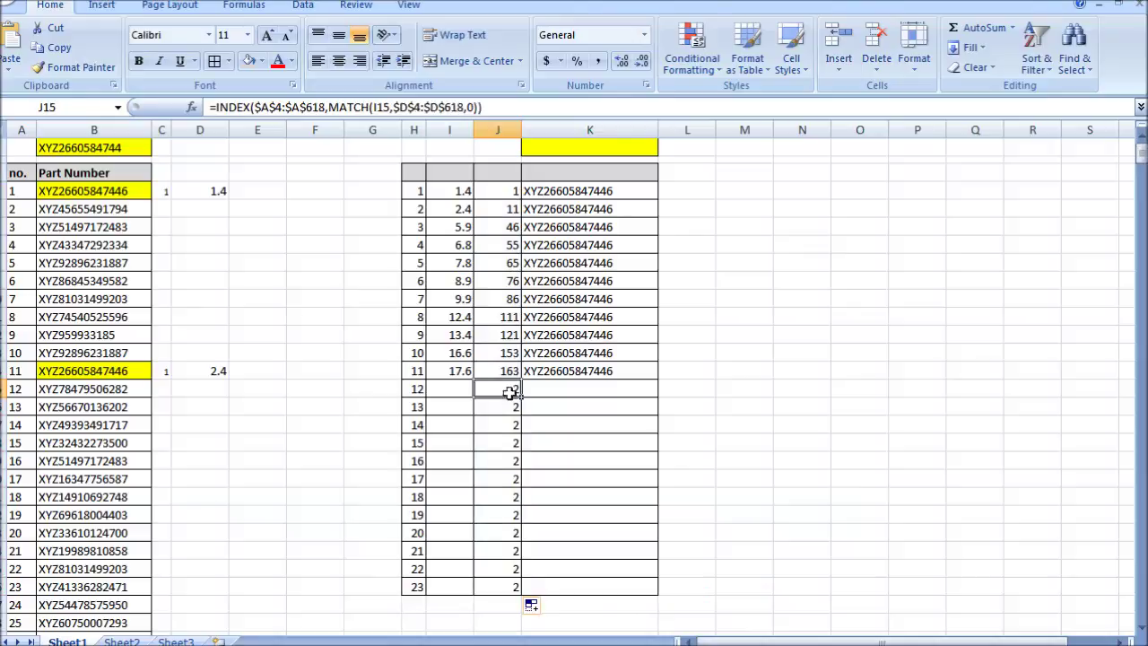
# Change the J4 formula to =IF(I4="","",INDEX($A$4:$A$618,MATCH(I4,$D$4:$D$618,0))) and copy it down through J26
pyautogui.click(508, 190)
pyautogui.click(215, 108)
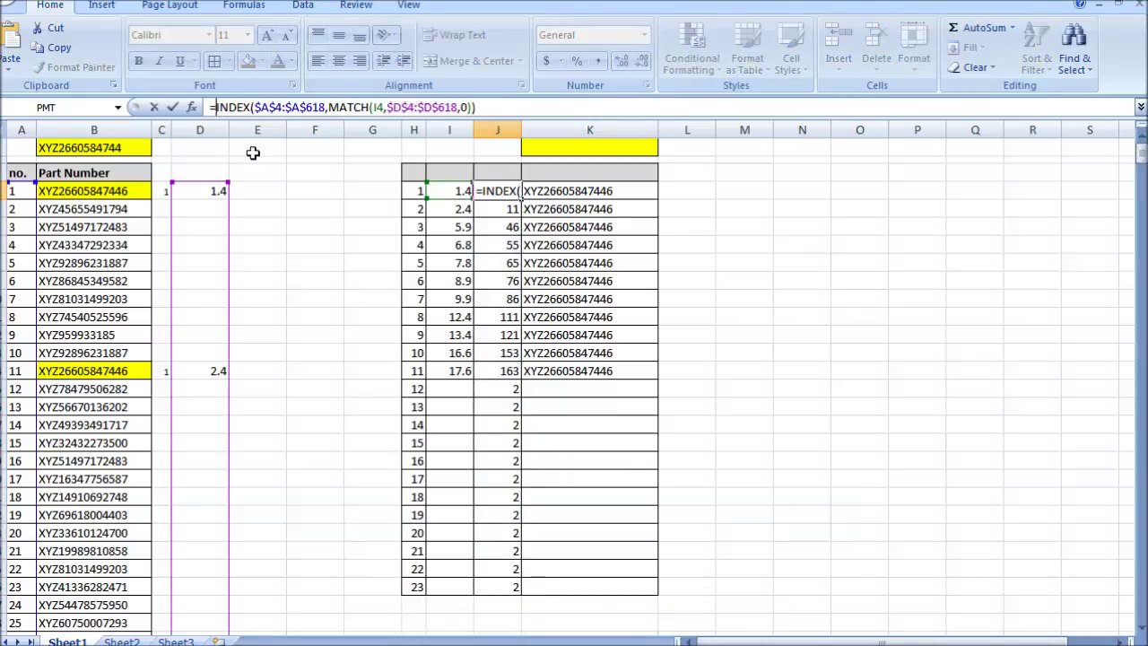
pyautogui.write('if(')
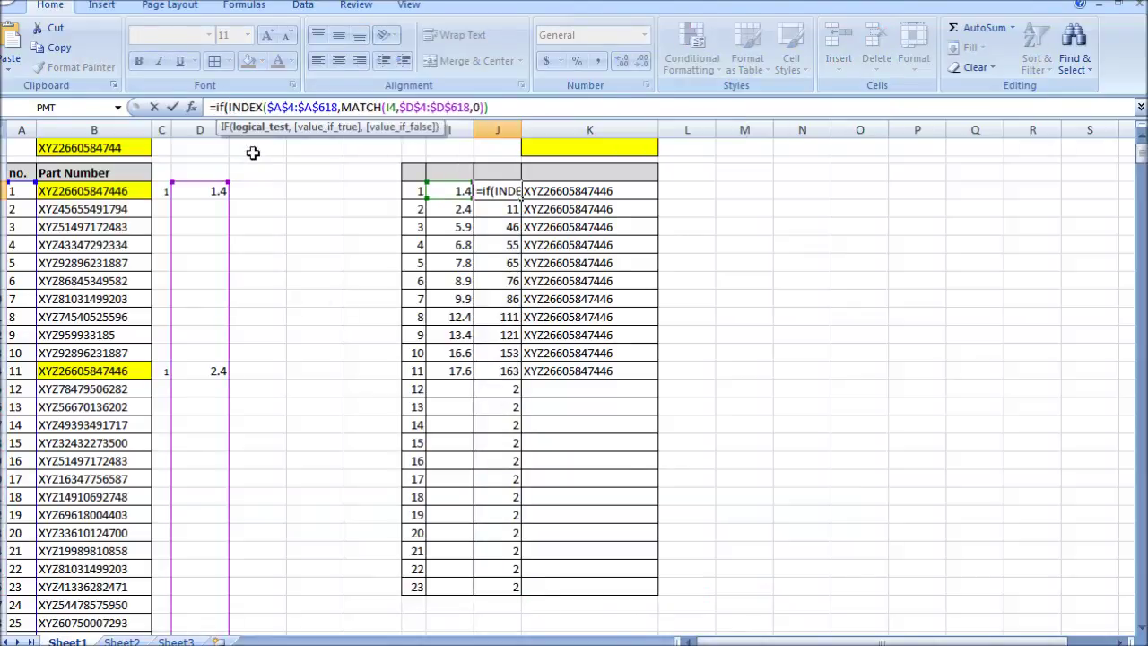
pyautogui.click(449, 188)
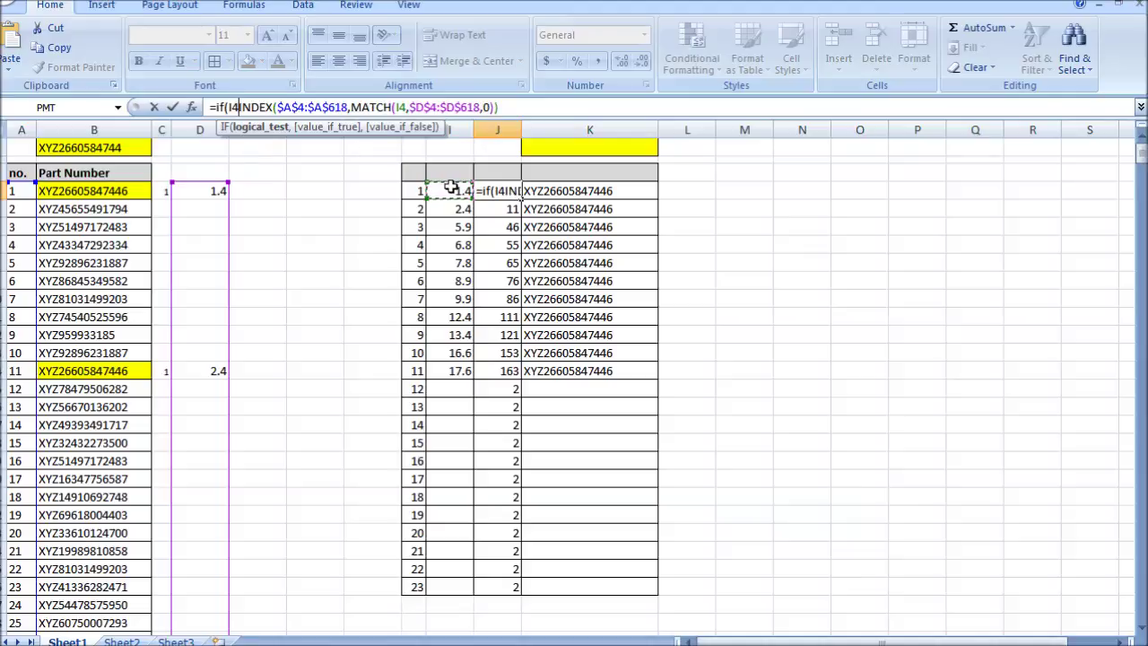
pyautogui.write('="",""')
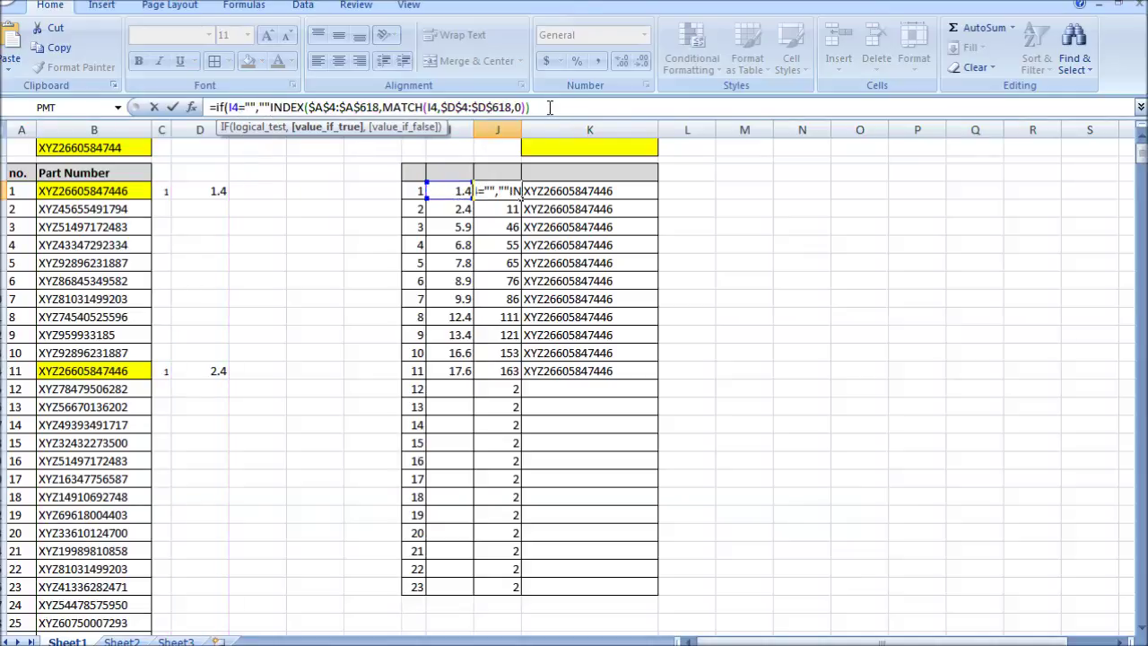
pyautogui.write(',')
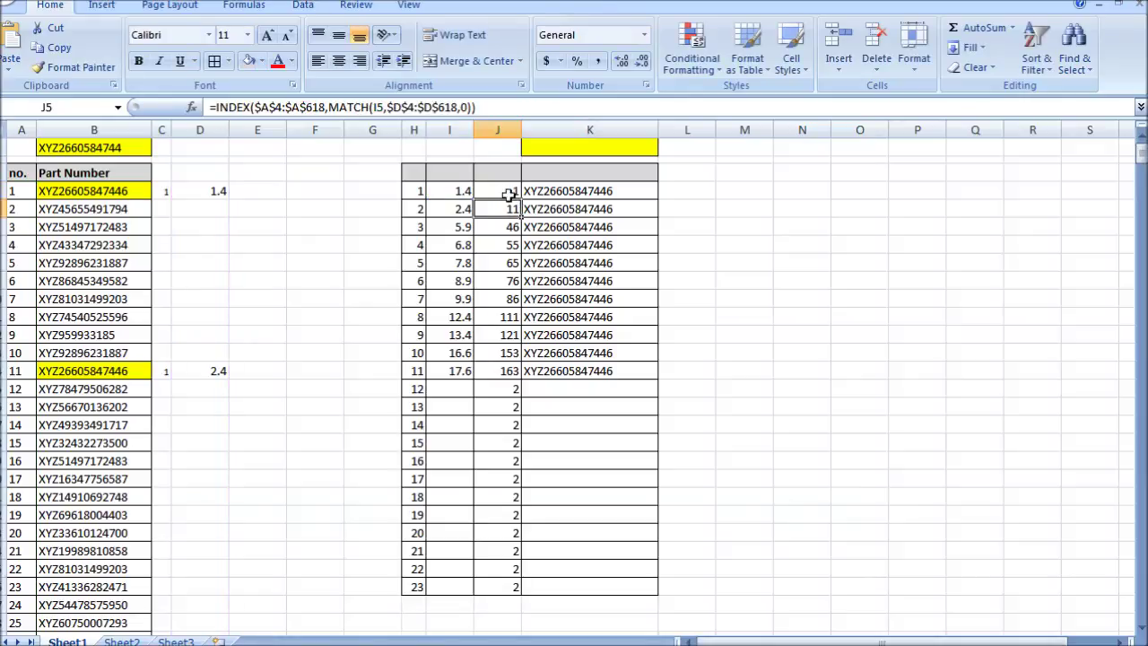
pyautogui.hotkey('ctrl', 'Return')
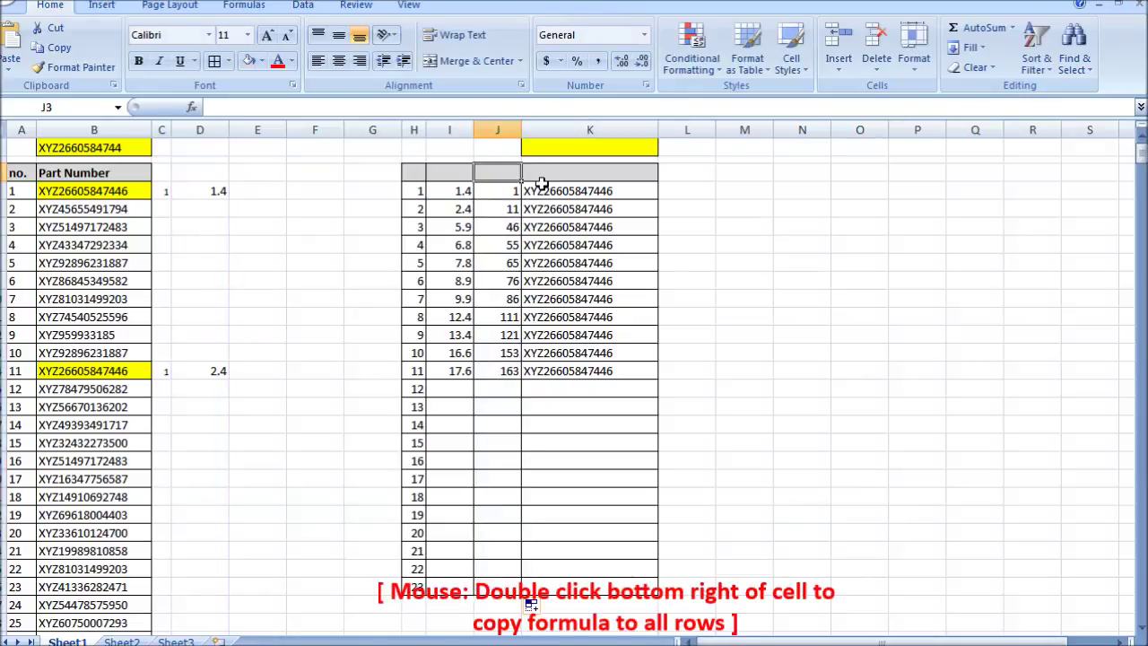
# Enter the results table headers "no." in J3 and "Part Number" in K3
pyautogui.write('no.')
pyautogui.press('Tab')
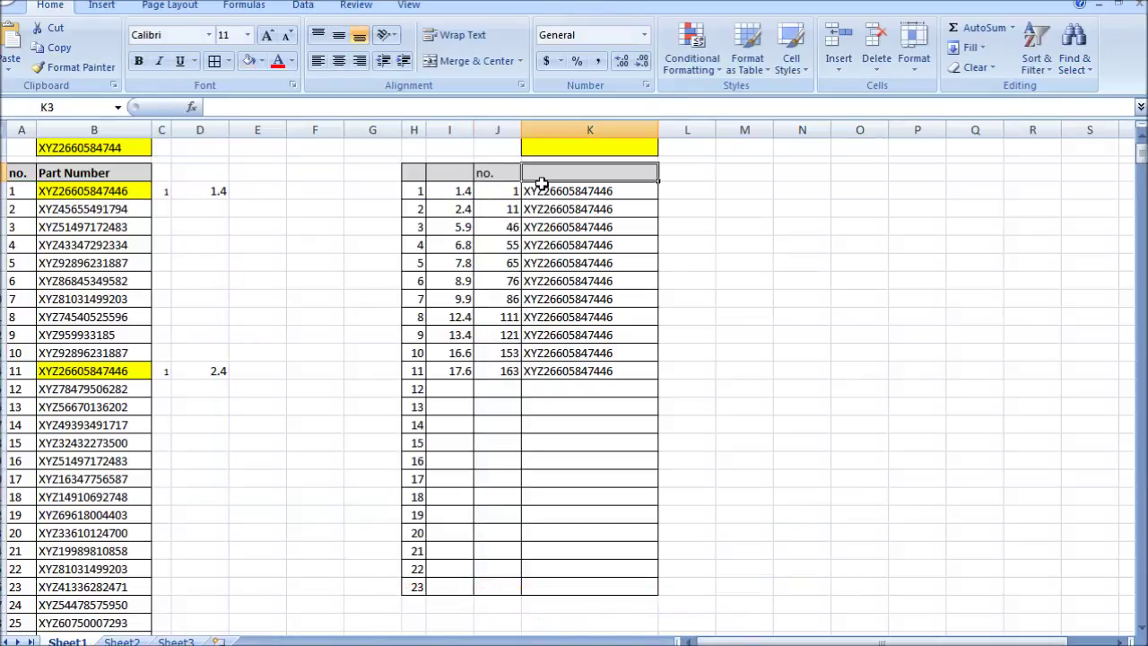
pyautogui.write('Part Number')
# Hide the helper columns C and D
pyautogui.moveTo(166, 130); pyautogui.dragTo(206, 130)
pyautogui.rightClick(206, 130)
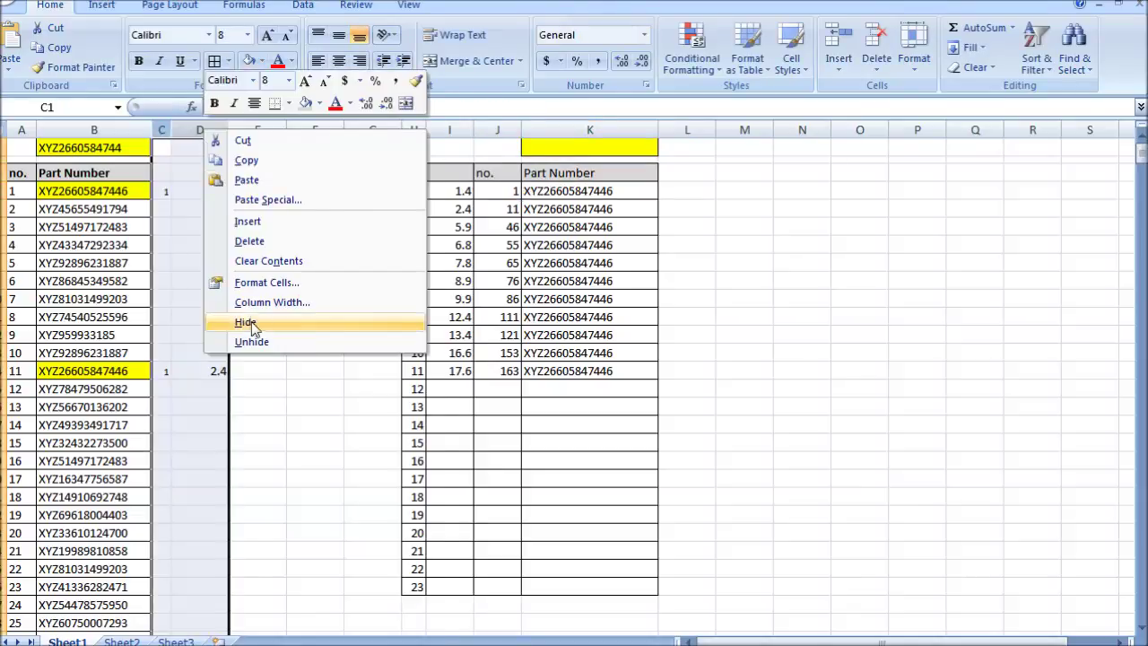
pyautogui.click(235, 327)
# Shorten the search text in cell B1 to XYZ to test a broad partial match
pyautogui.click(97, 148)
pyautogui.doubleClick(96, 148)
pyautogui.moveTo(57, 148); pyautogui.dragTo(179, 154)
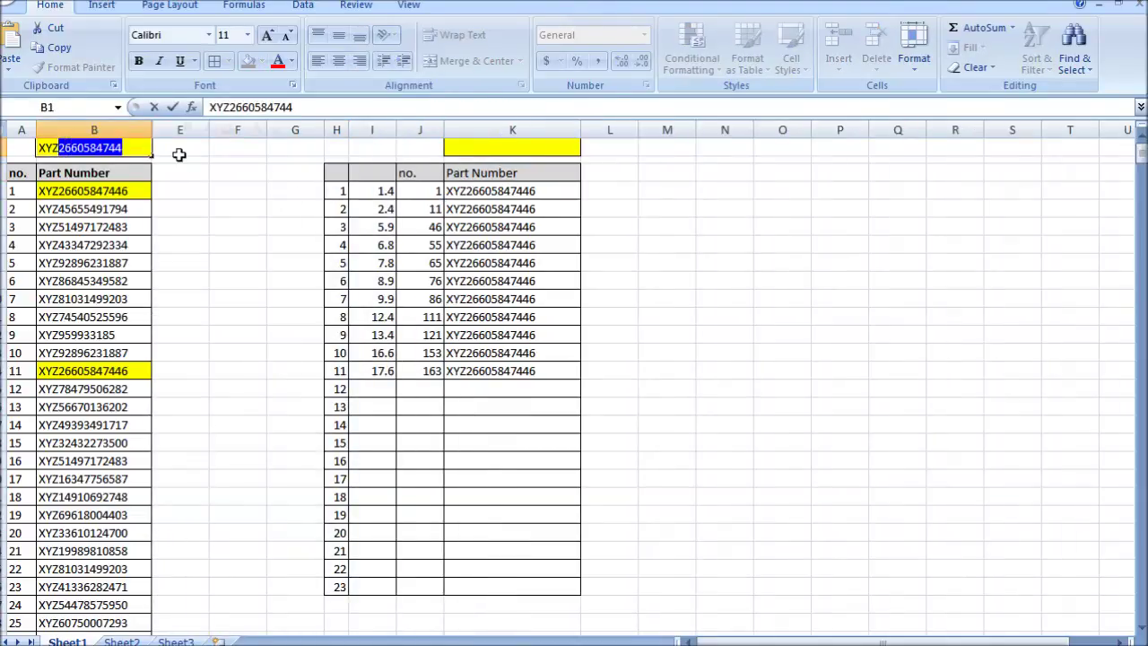
pyautogui.press('BackSpace')
pyautogui.press('Return')
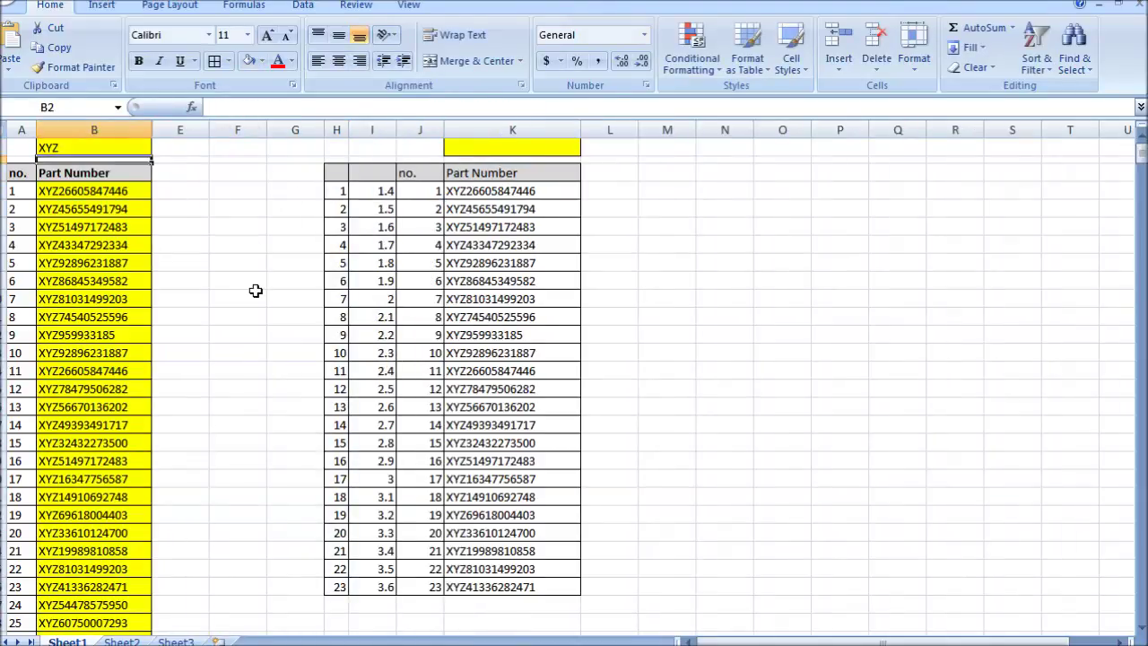
# Extend the search text in cell B1 to XYZ26
pyautogui.click(102, 146)
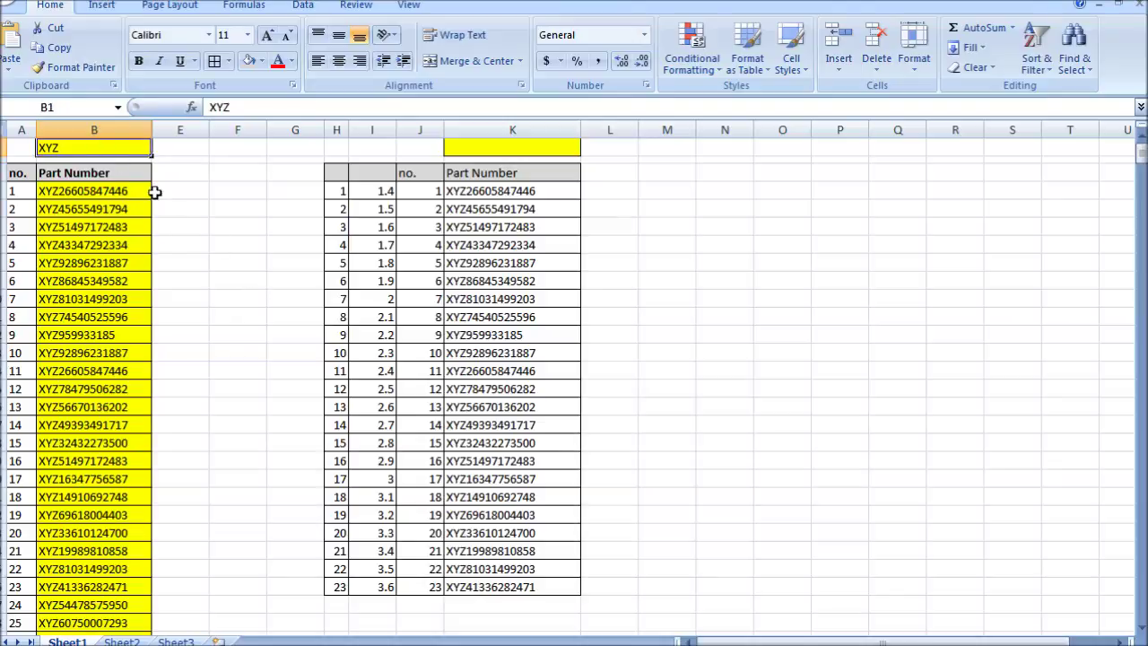
pyautogui.doubleClick(93, 149)
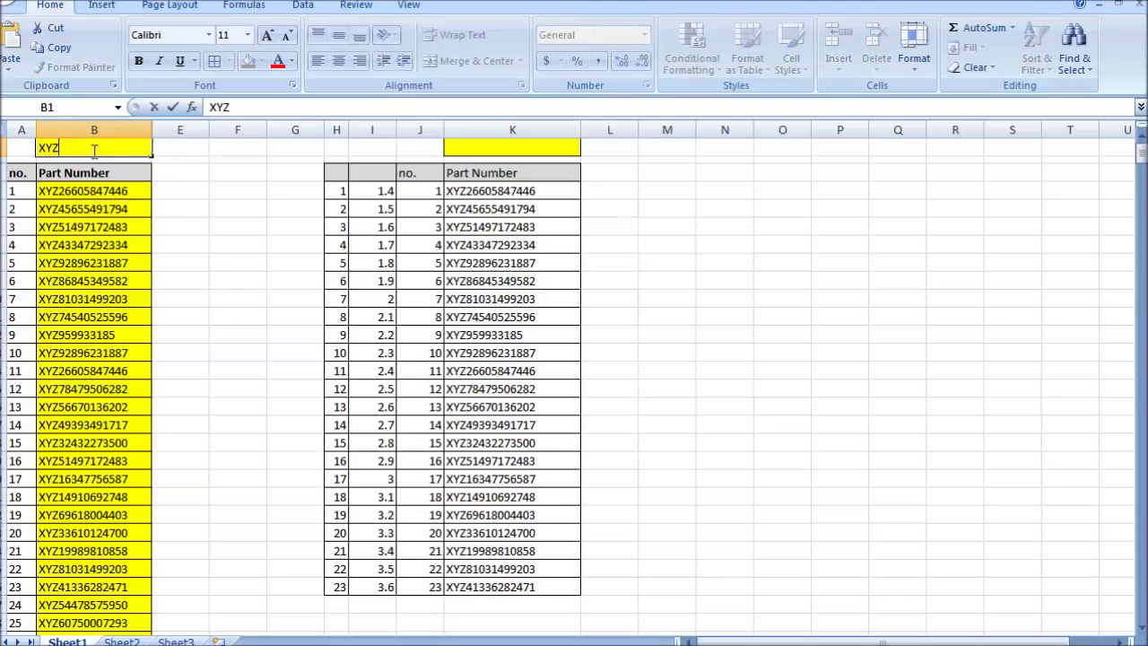
pyautogui.write('26')
pyautogui.press('Return')
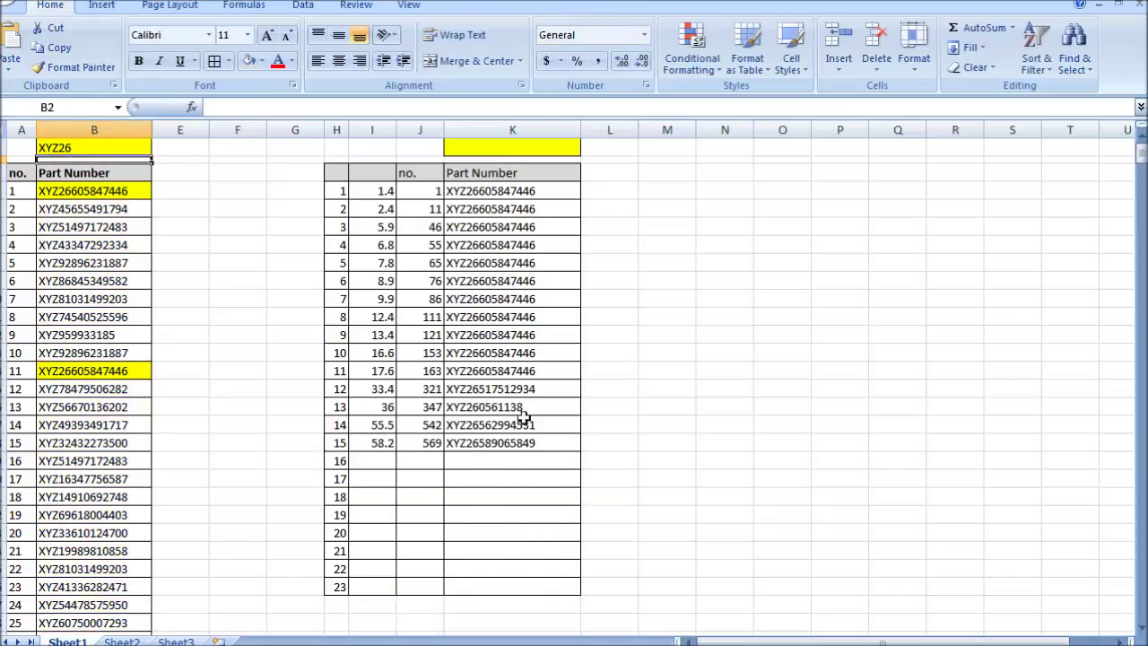
# Move the search cell from B1 to K1 above the results table and hide columns A through G
pyautogui.click(128, 147)
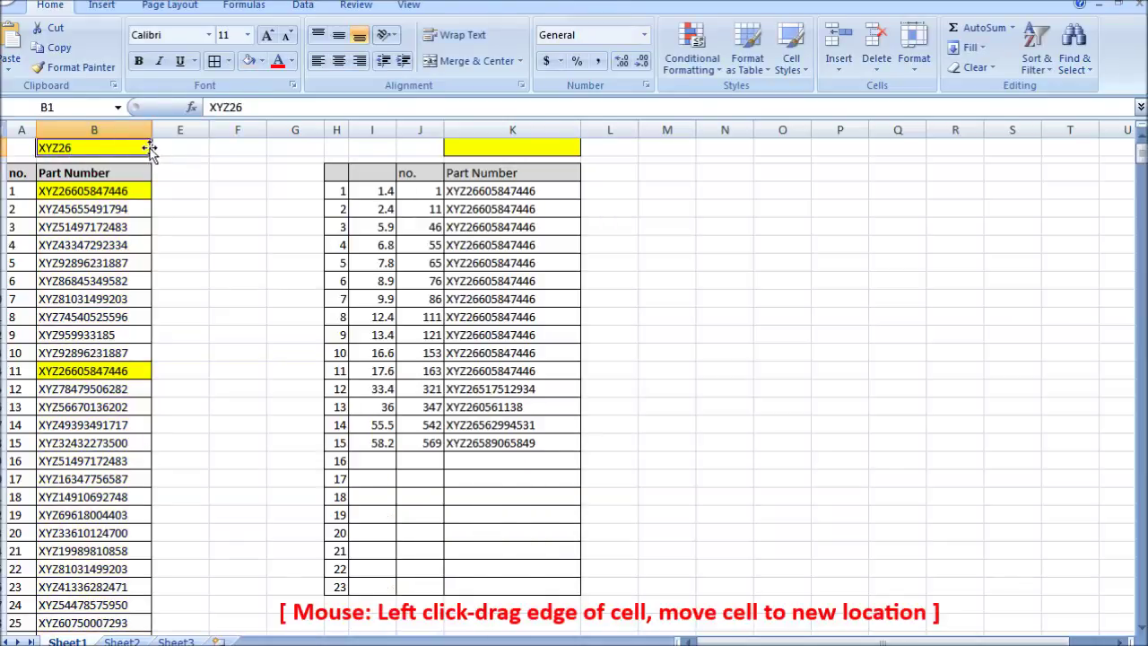
pyautogui.moveTo(151, 150); pyautogui.dragTo(540, 160)
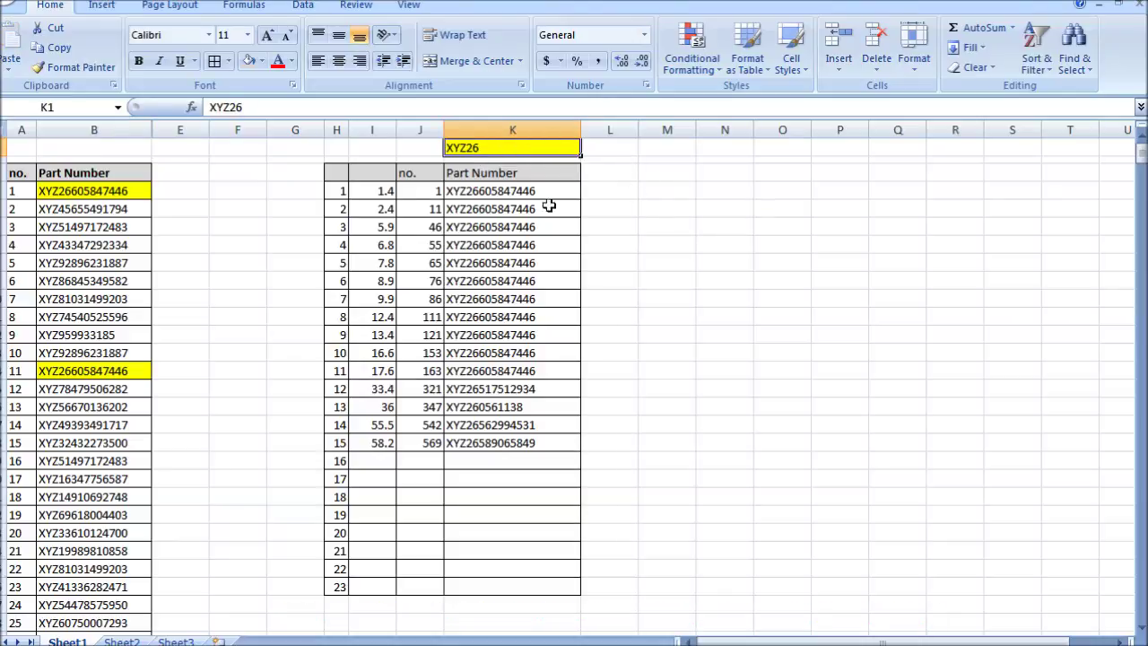
pyautogui.moveTo(292, 129); pyautogui.dragTo(180, 129)
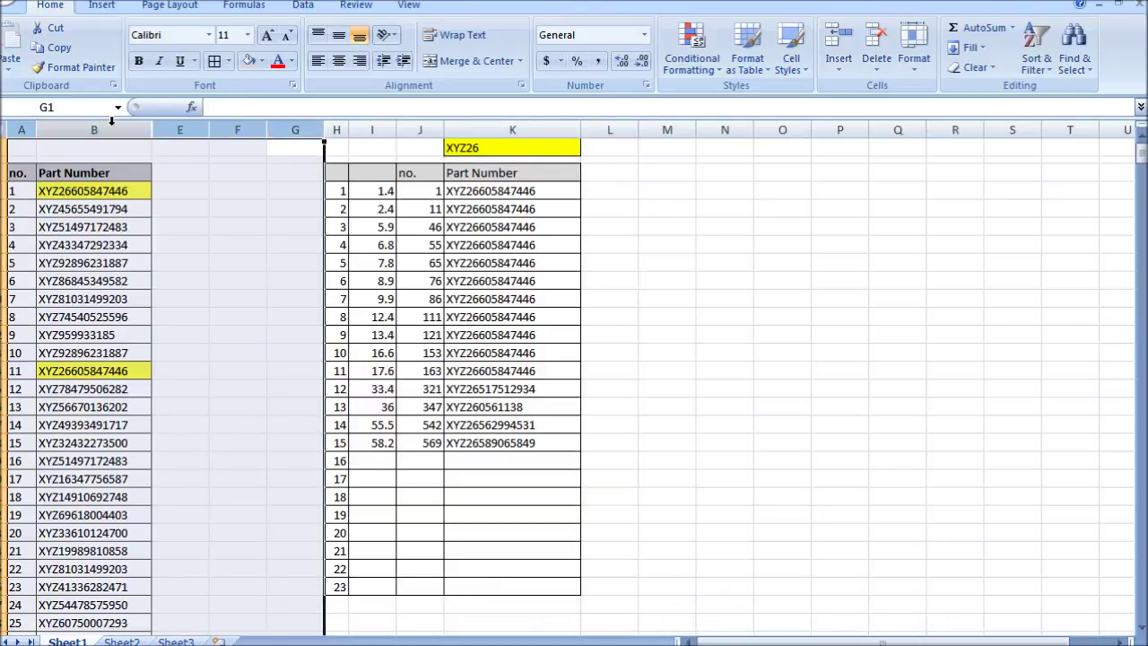
pyautogui.rightClick(179, 129)
pyautogui.click(166, 321)
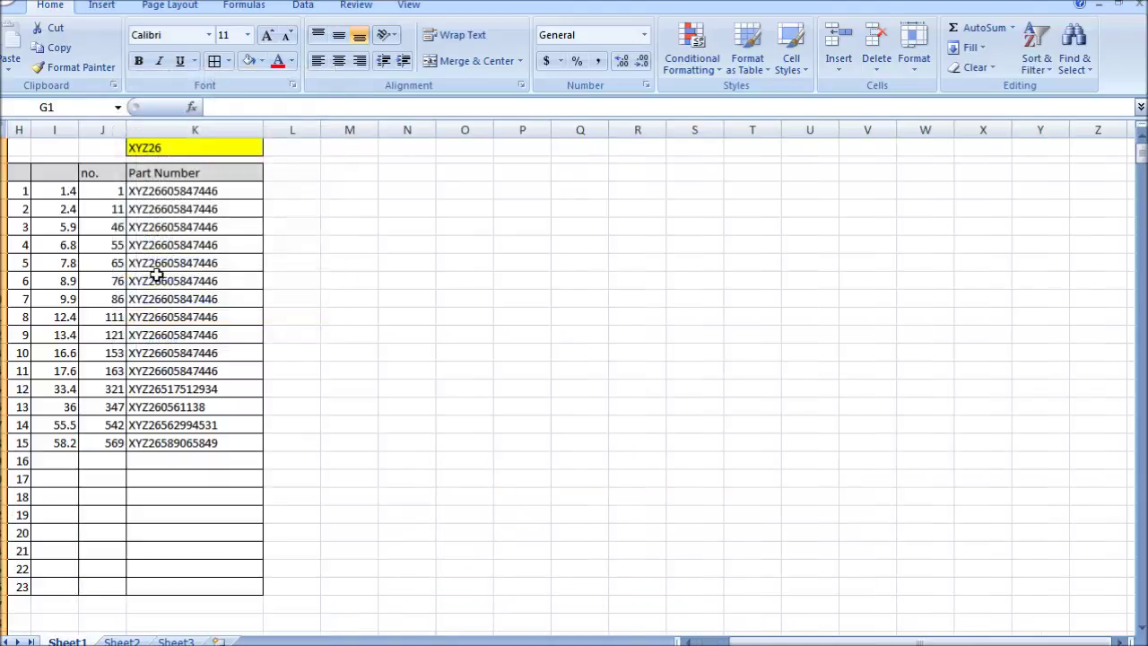
# Extend the results table's numbering, formulas and formatting from the rows numbered 14 and 15 down to number 540
pyautogui.moveTo(21, 425); pyautogui.dragTo(186, 442)
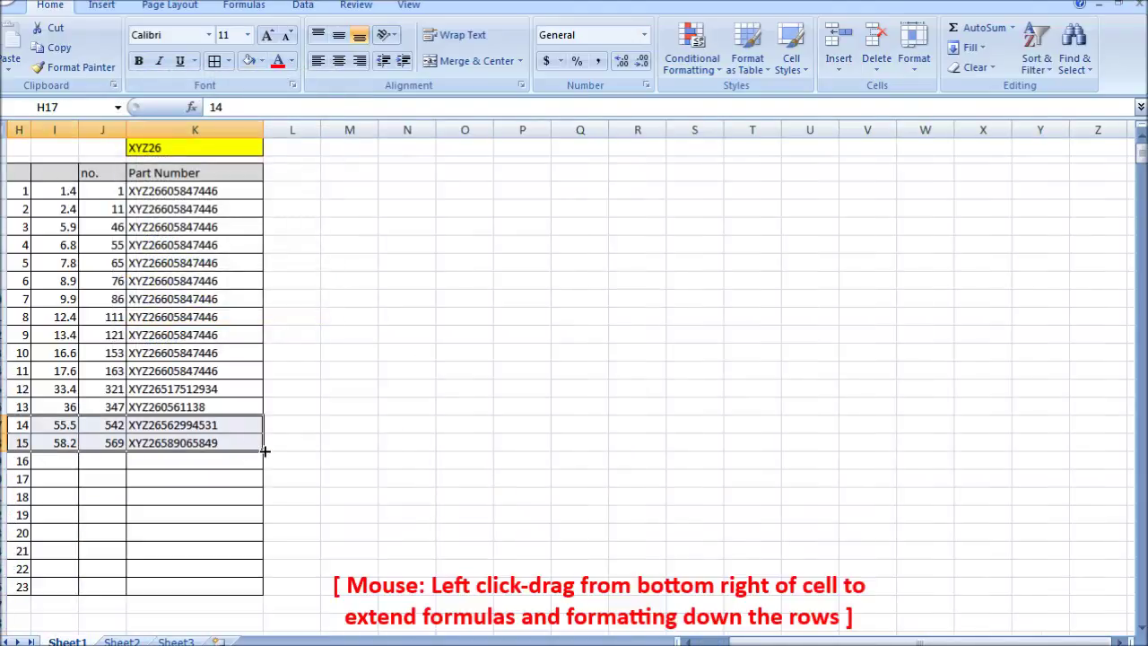
pyautogui.moveTo(263, 451); pyautogui.dragTo(264, 607)
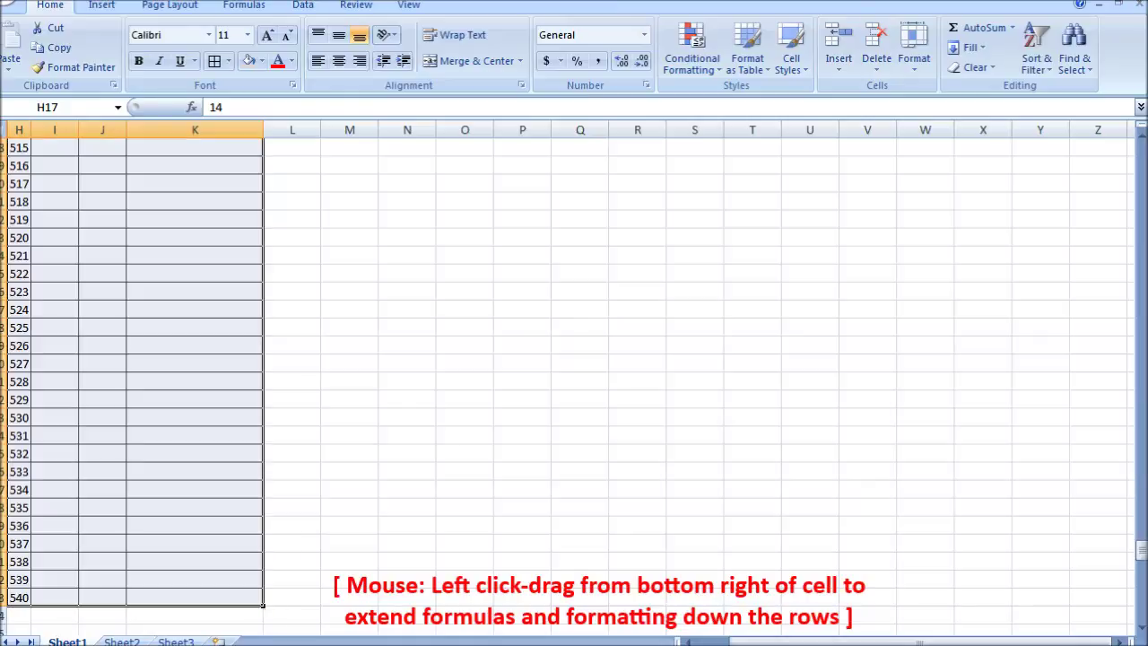
pyautogui.moveTo(1141, 550); pyautogui.dragTo(1141, 153)
pyautogui.click(92, 346)
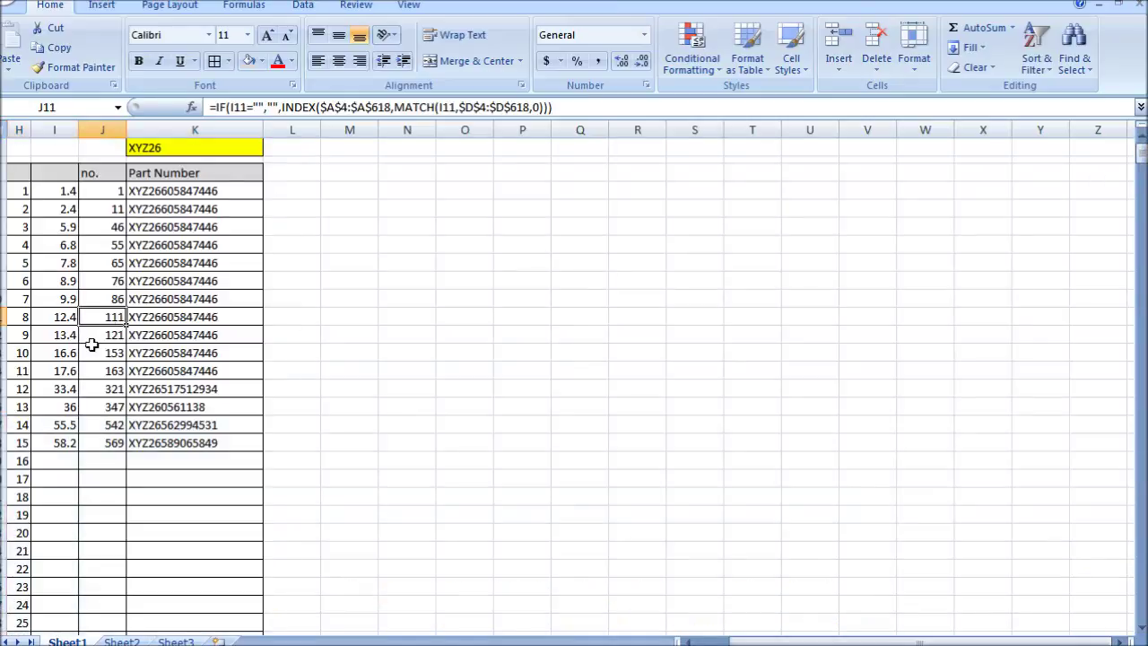
# Hide the helper columns H and I of the results table
pyautogui.moveTo(26, 131); pyautogui.dragTo(51, 126)
pyautogui.rightClick(51, 125)
pyautogui.click(95, 323)
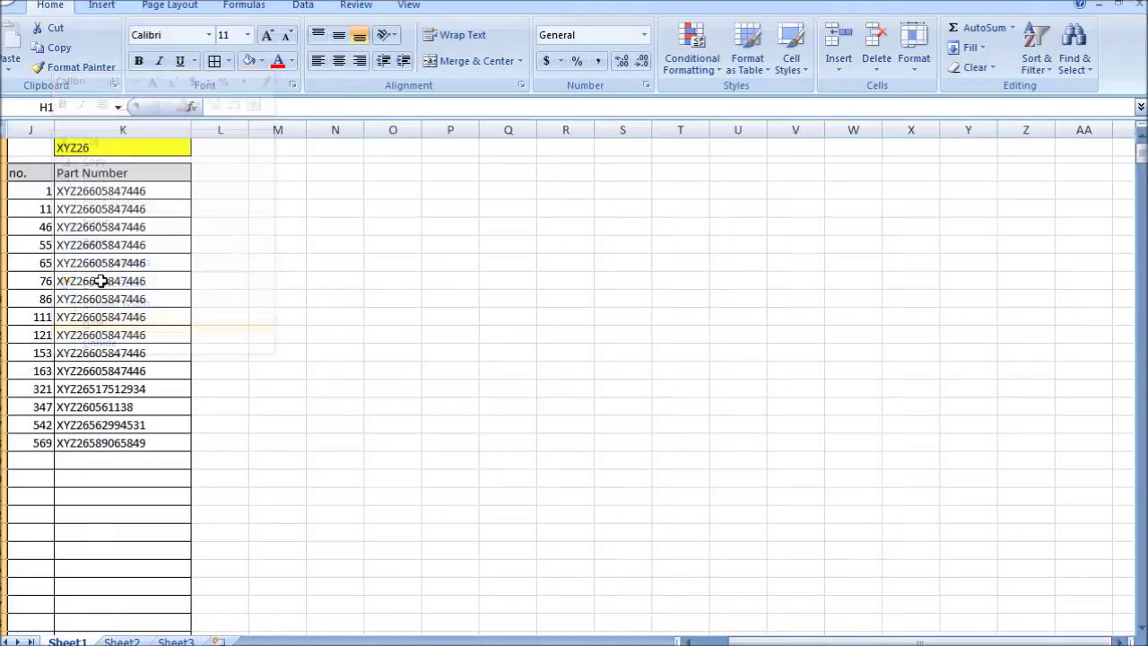
# Shorten the search text in cell K1 to XYZ to list every part number with that prefix
pyautogui.click(90, 147)
pyautogui.doubleClick(81, 147)
pyautogui.moveTo(76, 148); pyautogui.dragTo(114, 157)
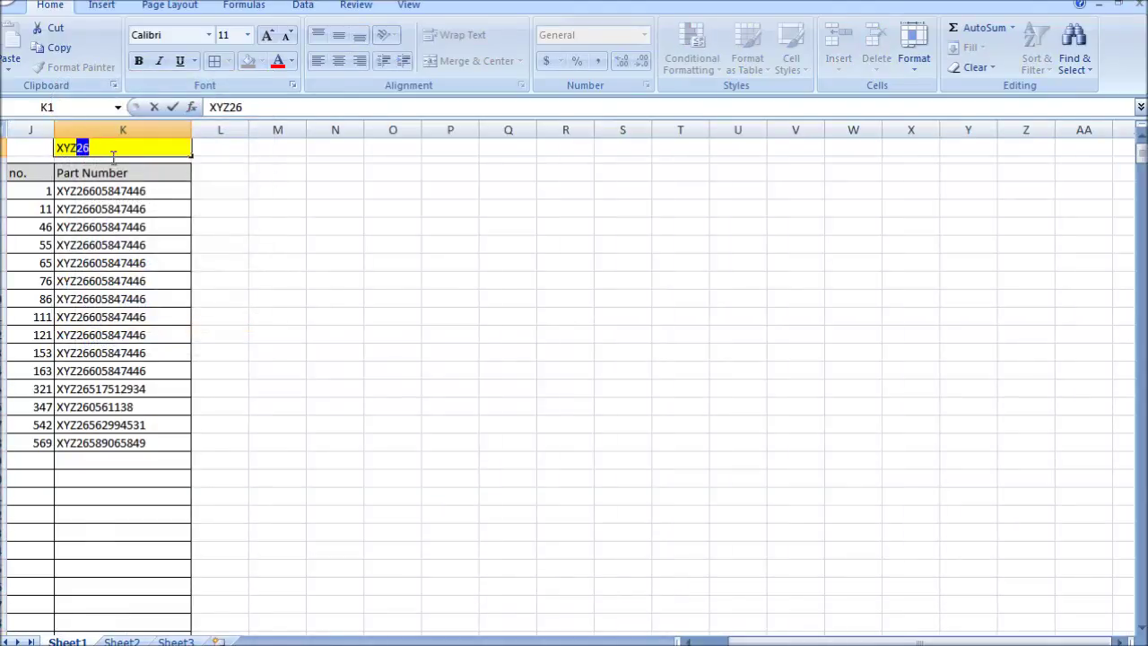
pyautogui.press('BackSpace')
pyautogui.press('Return')
# Narrow the part number search in cell K1 first to XYZ5 and after that to XYZ51
pyautogui.doubleClick(93, 147)
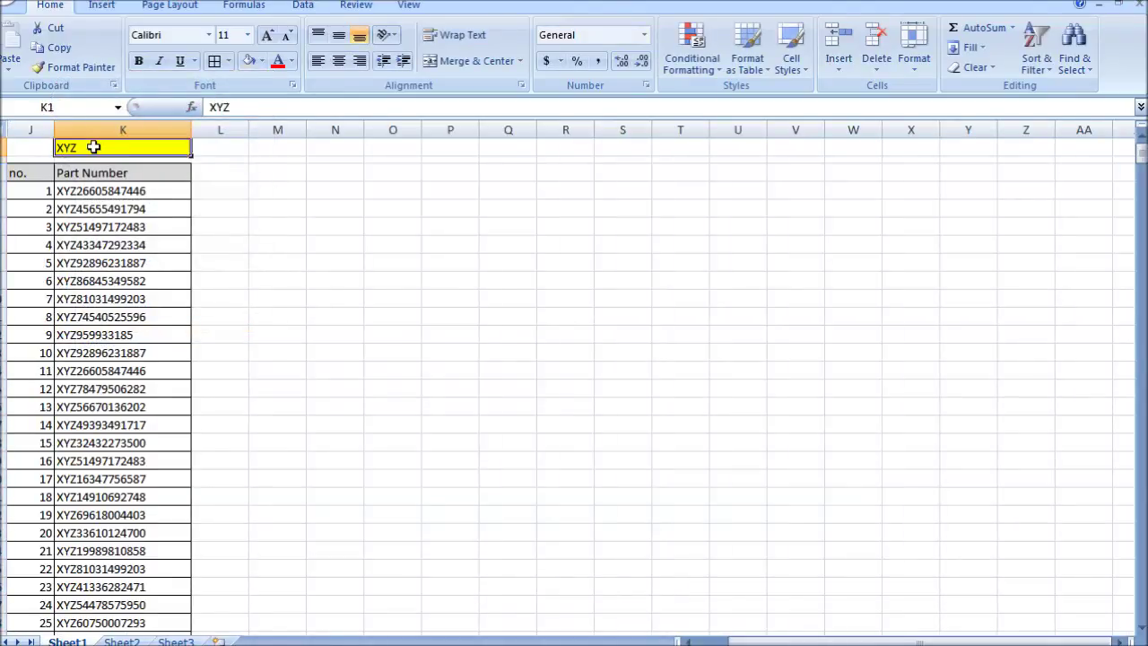
pyautogui.write('5')
pyautogui.press('Return')
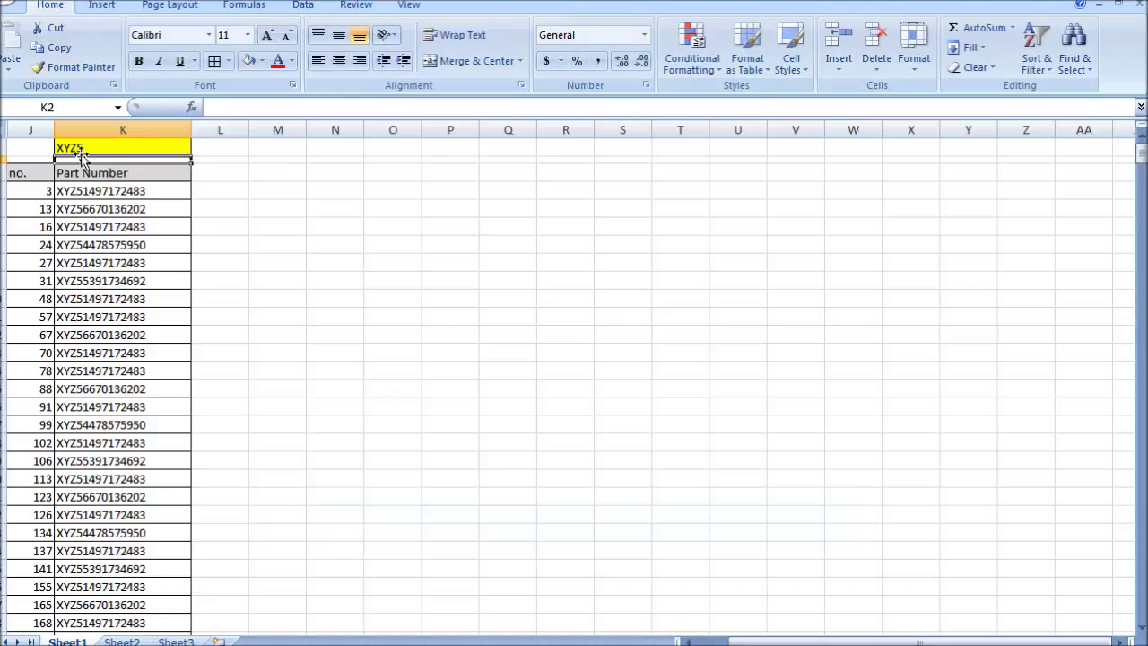
pyautogui.doubleClick(107, 154)
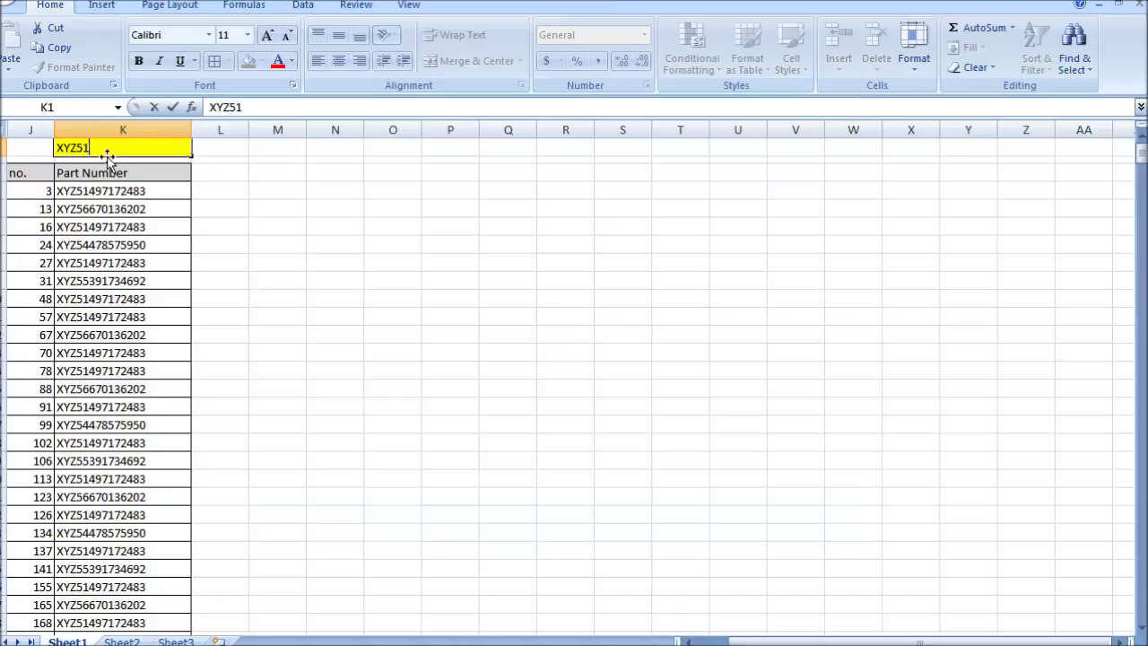
pyautogui.press('Return')
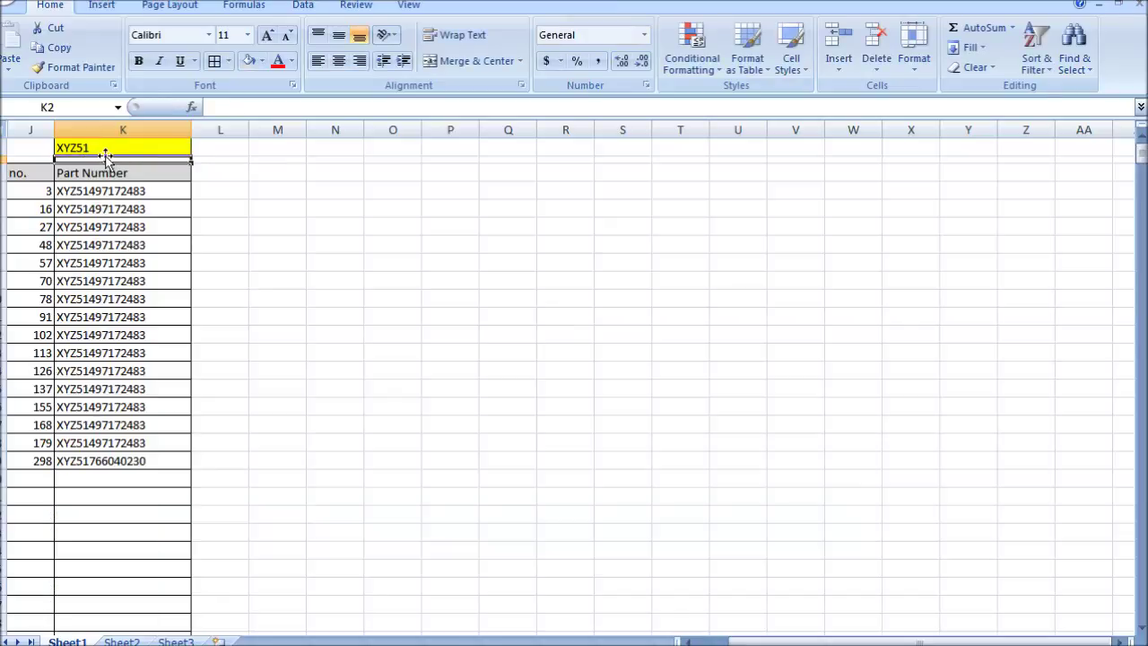
# Change the last digit of the search text in cell K1 so it reads XYZ52
pyautogui.click(87, 146)
pyautogui.doubleClick(87, 147)
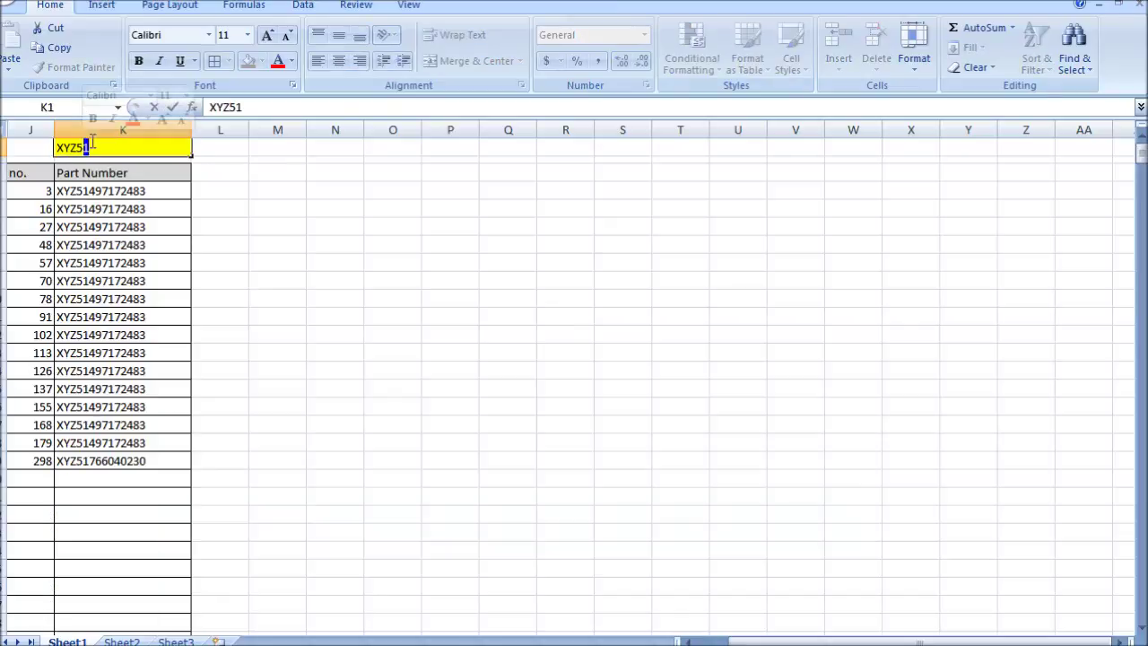
pyautogui.write('2')
pyautogui.press('Return')
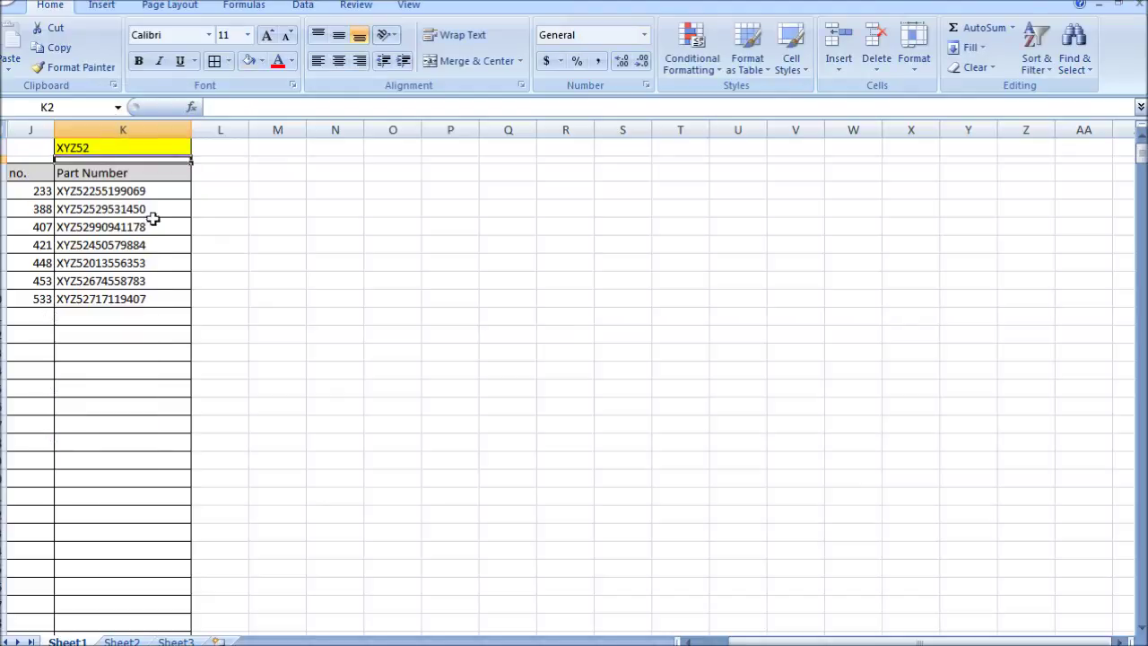
pyautogui.click(124, 149)
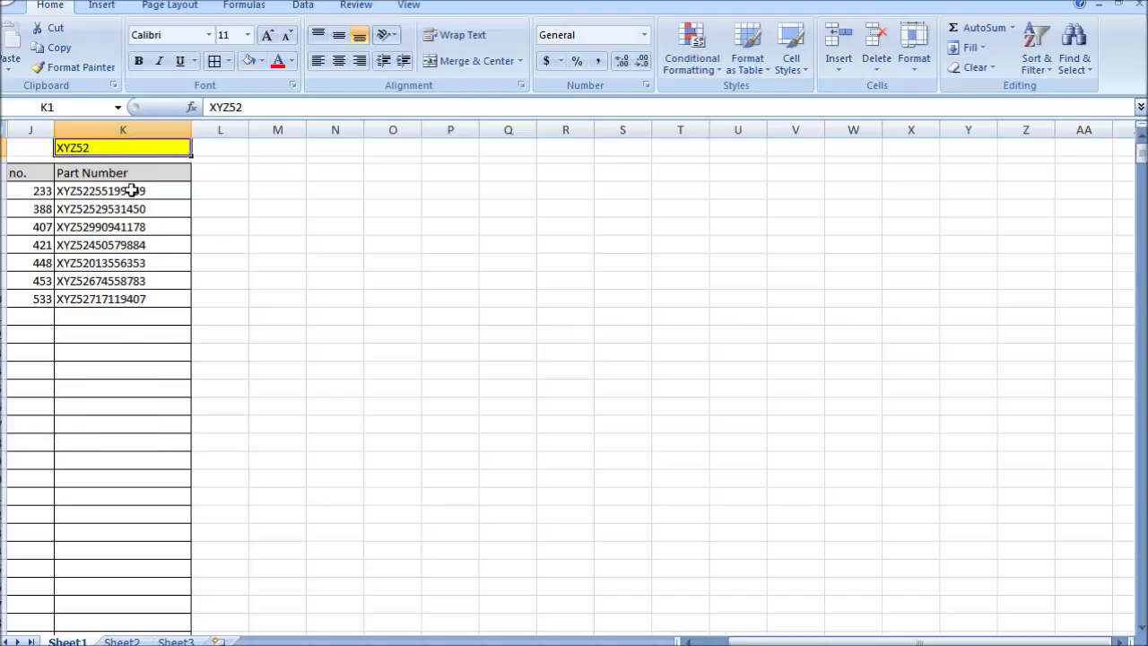